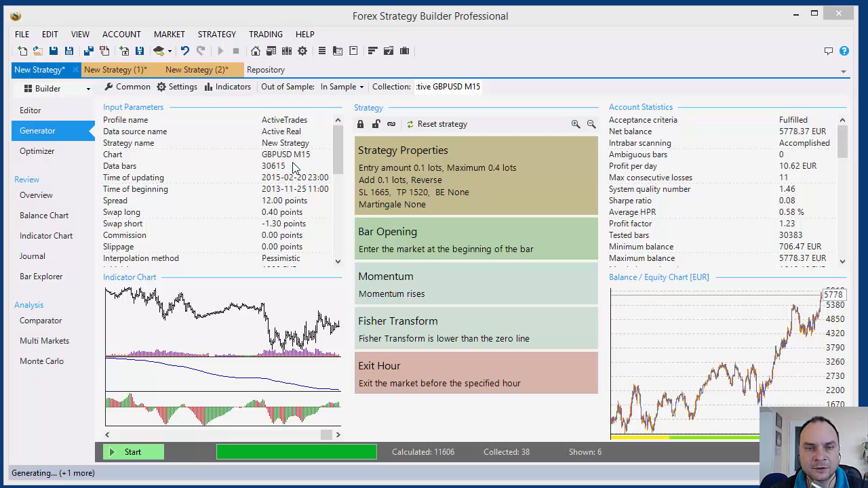
Check the generator input parameters of the GBPUSD, USDCHF and USDJPY M15 strategies in turn
{"action": "left_click", "coordinate": [119, 74]}
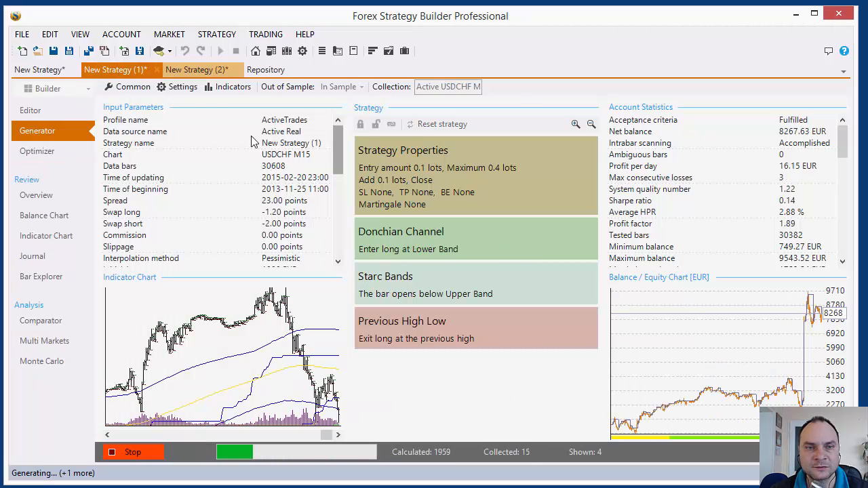
{"action": "left_click", "coordinate": [193, 70]}
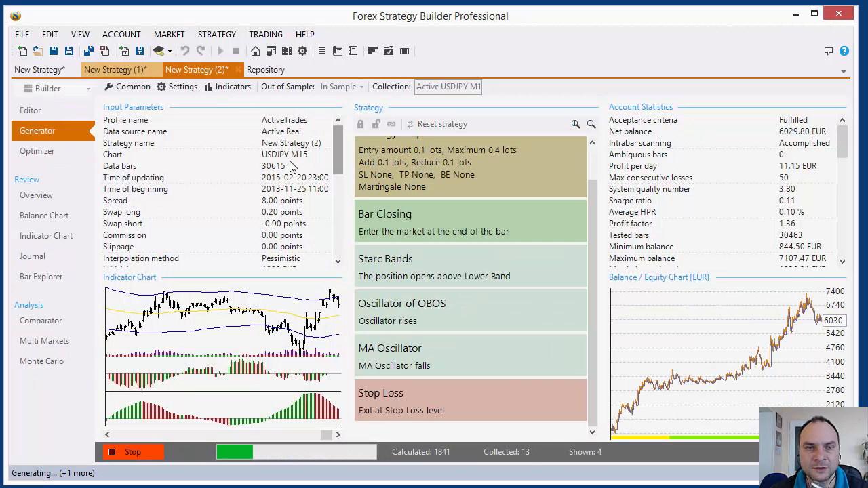
{"action": "left_click", "coordinate": [29, 71]}
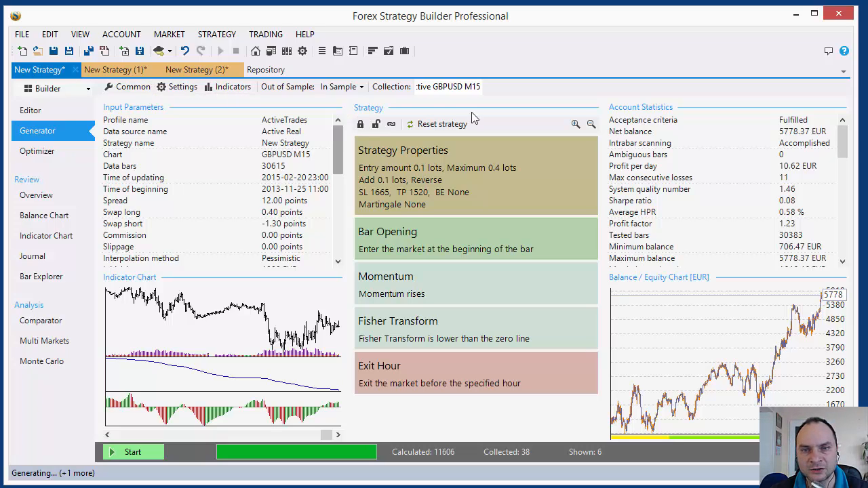
Compare the collection names assigned to the three strategies' generators with the collections listed in the repository
{"action": "left_click_drag", "start_coordinate": [439, 87], "coordinate": [388, 83]}
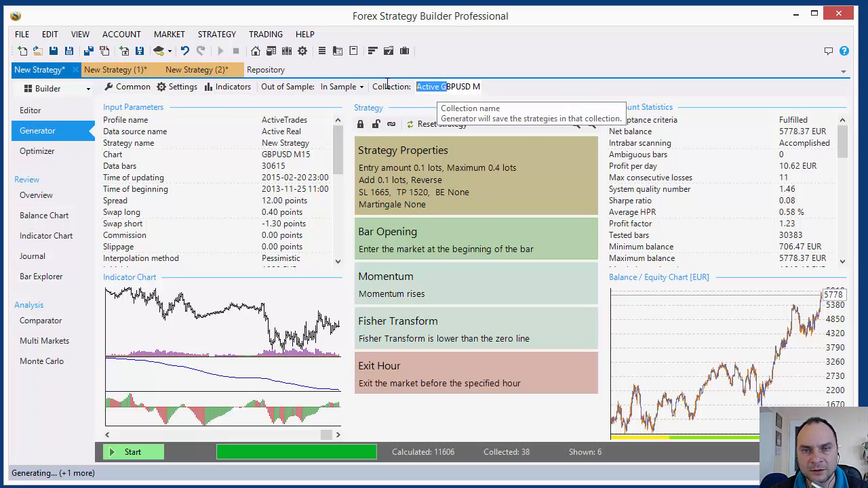
{"action": "left_click", "coordinate": [426, 87]}
{"action": "left_click_drag", "start_coordinate": [417, 86], "coordinate": [525, 89]}
{"action": "left_click", "coordinate": [464, 89]}
{"action": "left_click", "coordinate": [135, 71]}
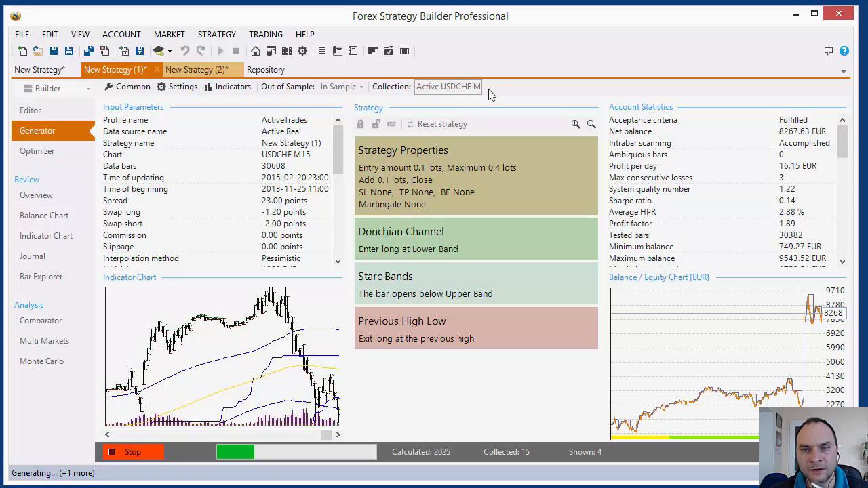
{"action": "left_click", "coordinate": [190, 72]}
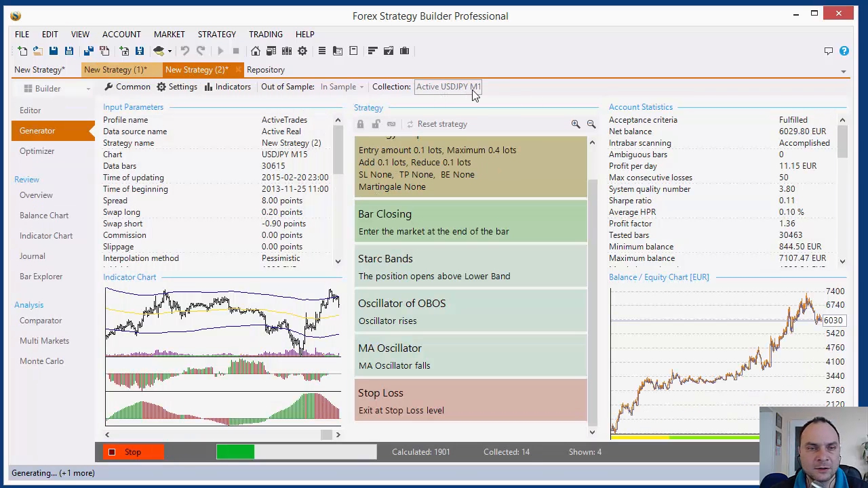
{"action": "left_click", "coordinate": [261, 74]}
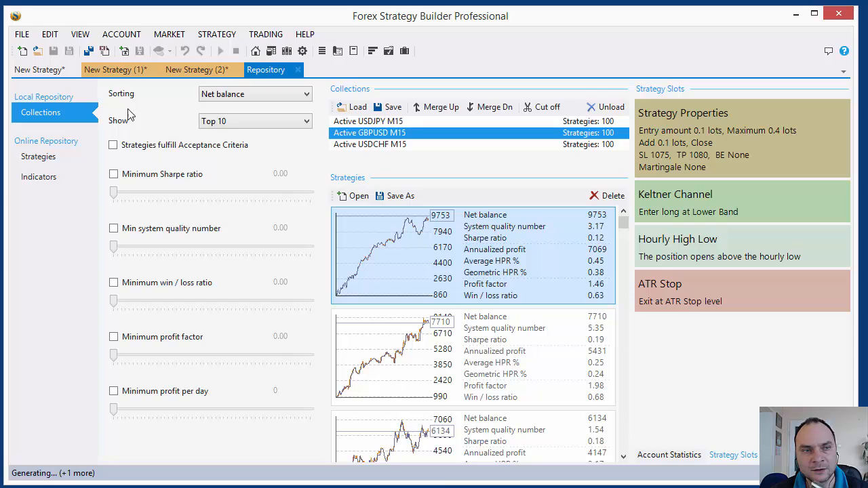
Stop the running generators of the USDJPY M15 and USDCHF M15 strategies
{"action": "left_click", "coordinate": [34, 70]}
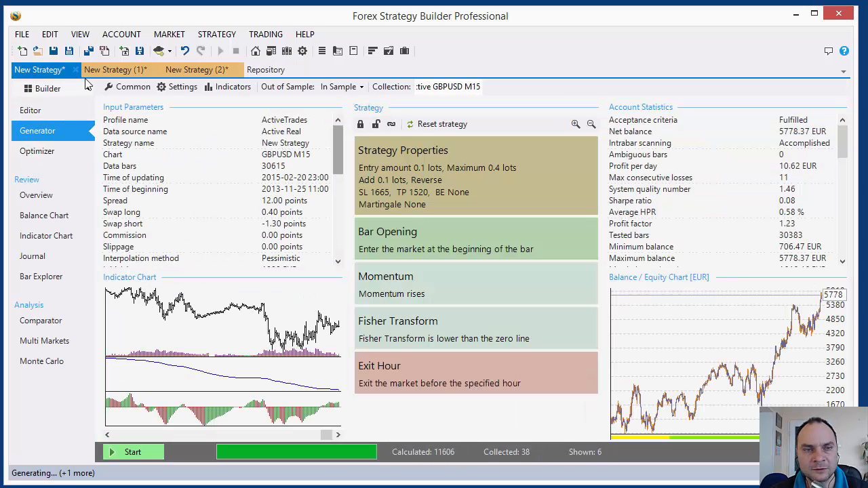
{"action": "left_click", "coordinate": [112, 71]}
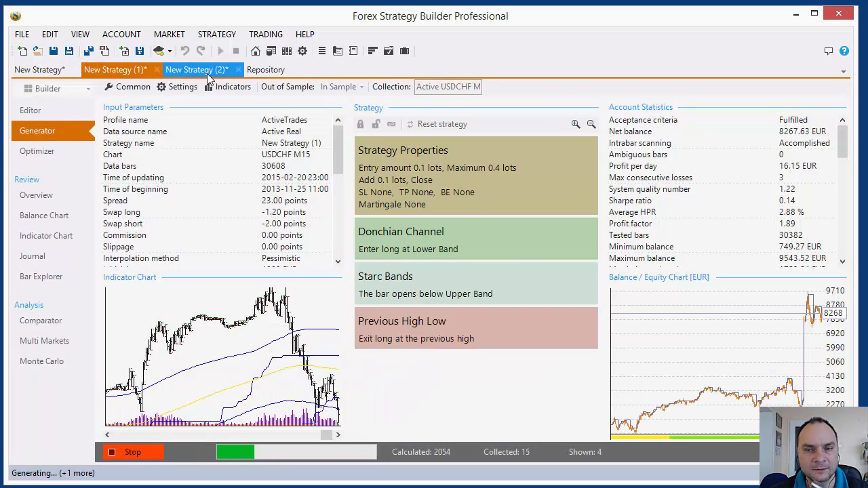
{"action": "left_click", "coordinate": [207, 71]}
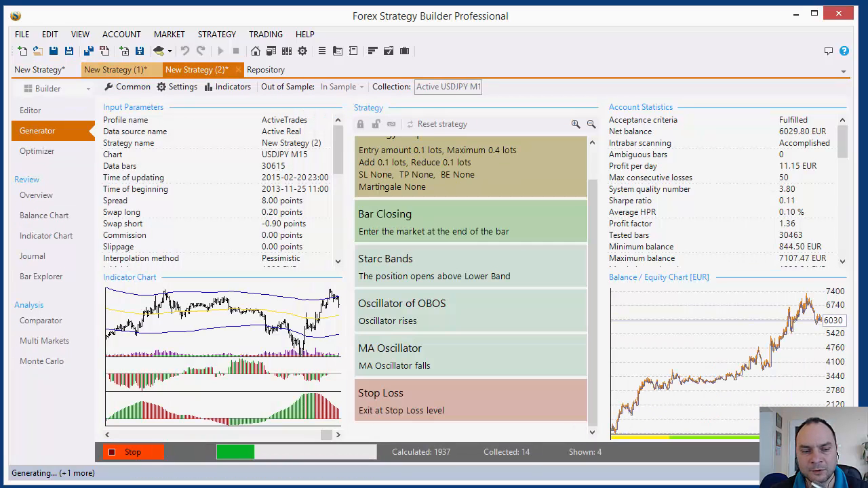
{"action": "left_click", "coordinate": [128, 453]}
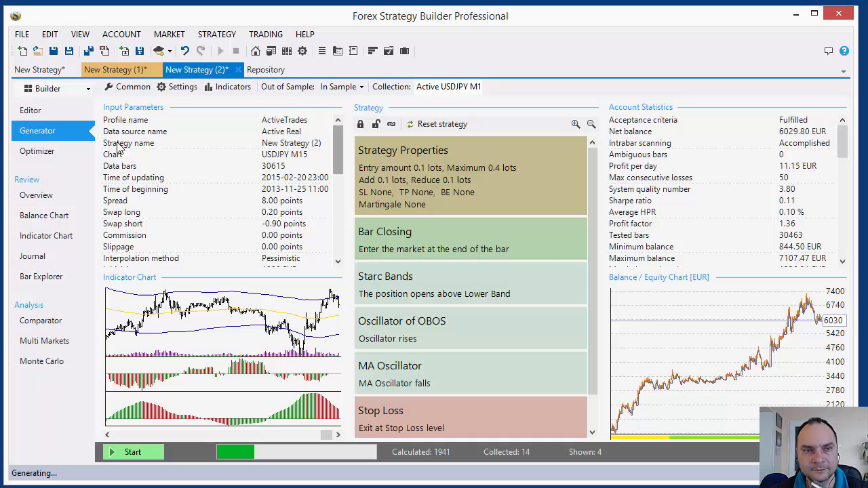
{"action": "left_click", "coordinate": [114, 70]}
{"action": "left_click", "coordinate": [140, 454]}
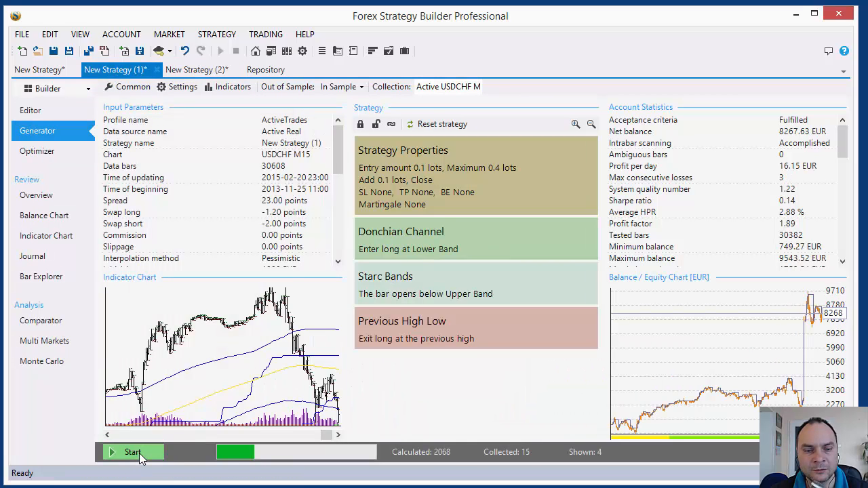
View the strategies of the Active USDJPY M15 collection in the repository
{"action": "left_click", "coordinate": [271, 73]}
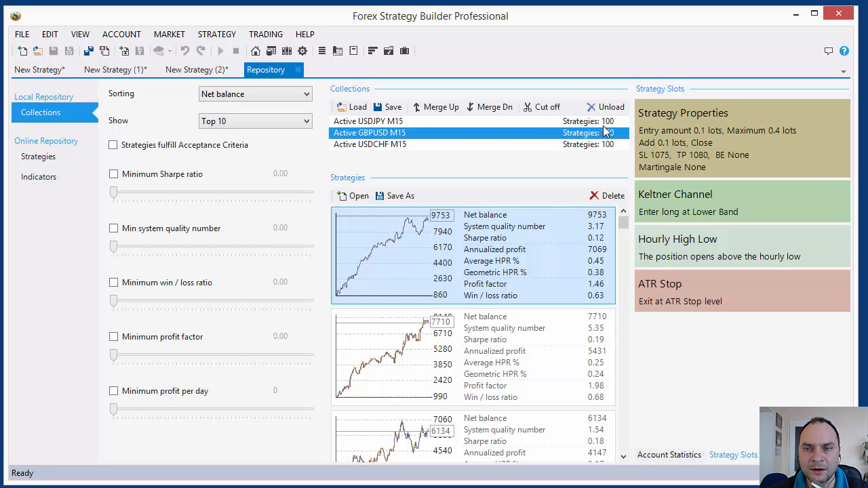
{"action": "left_click", "coordinate": [365, 123]}
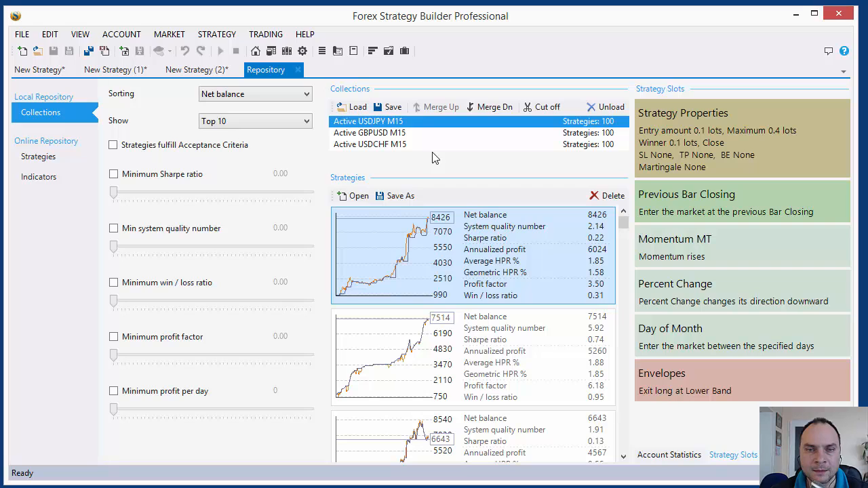
Run the generator briefly for the USDJPY M15 strategy and stop it again
{"action": "left_click", "coordinate": [189, 75]}
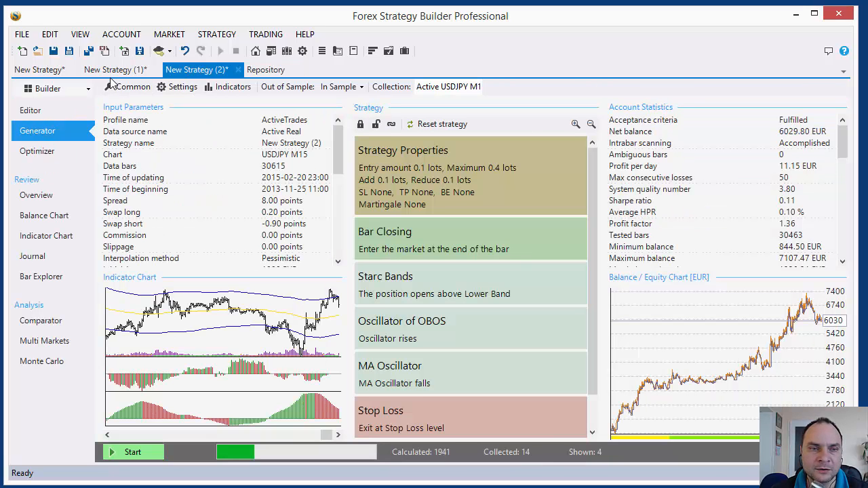
{"action": "left_click", "coordinate": [131, 453]}
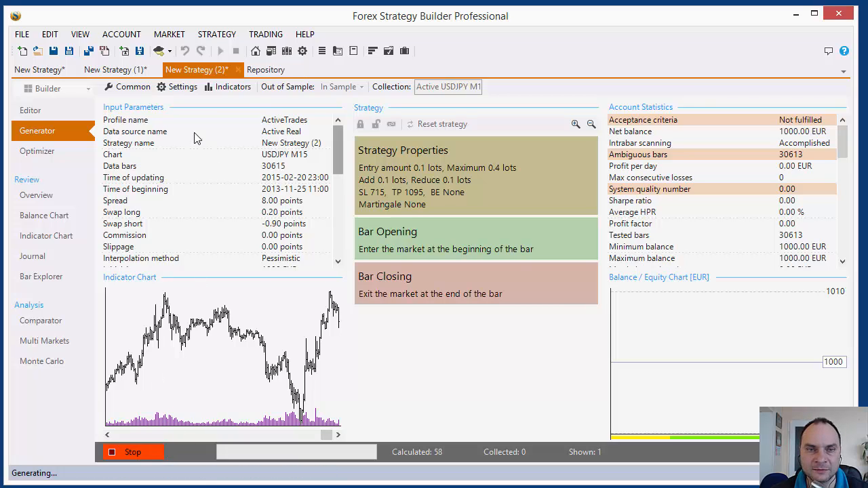
{"action": "left_click", "coordinate": [132, 453]}
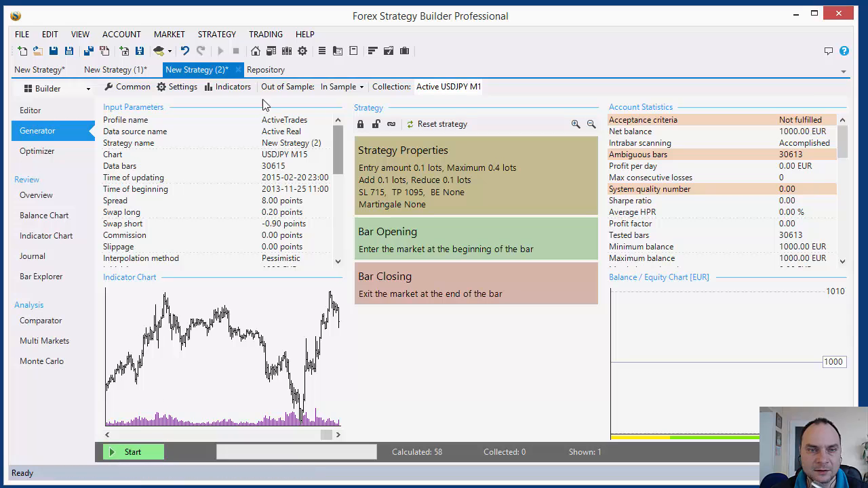
Close all three generated strategies without saving their changes, leaving only the repository open
{"action": "left_click", "coordinate": [238, 70]}
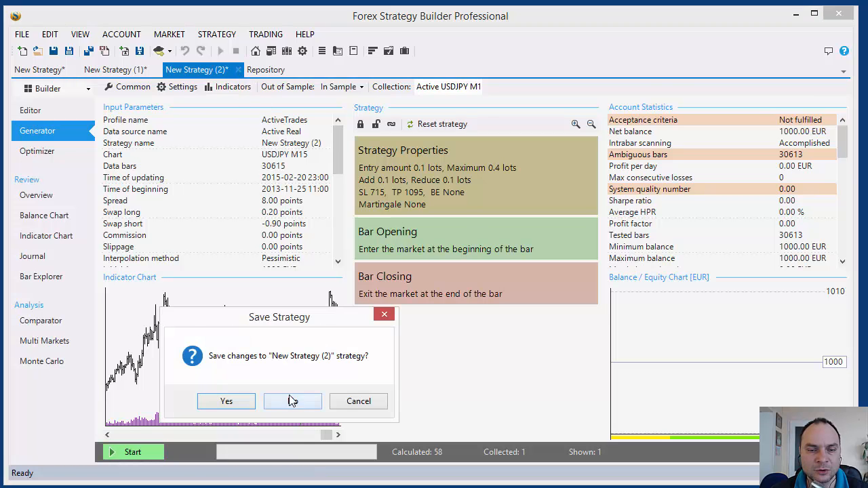
{"action": "left_click", "coordinate": [292, 402]}
{"action": "left_click", "coordinate": [109, 71]}
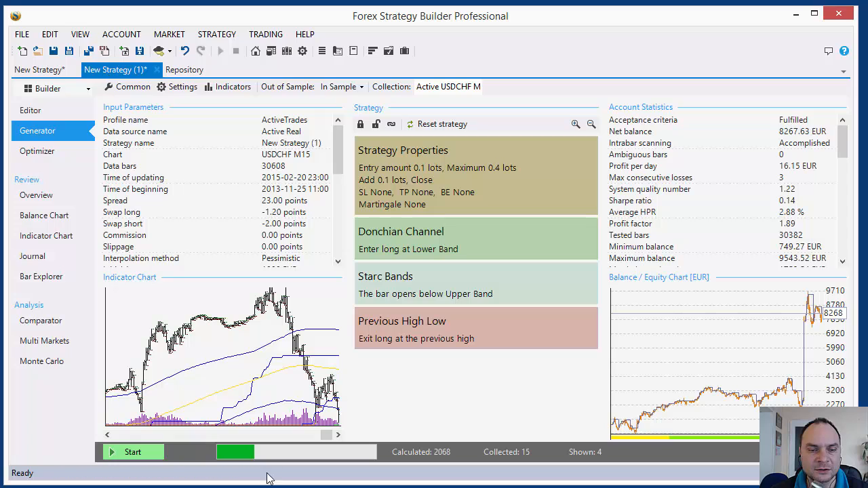
{"action": "left_click", "coordinate": [156, 71]}
{"action": "left_click", "coordinate": [291, 402]}
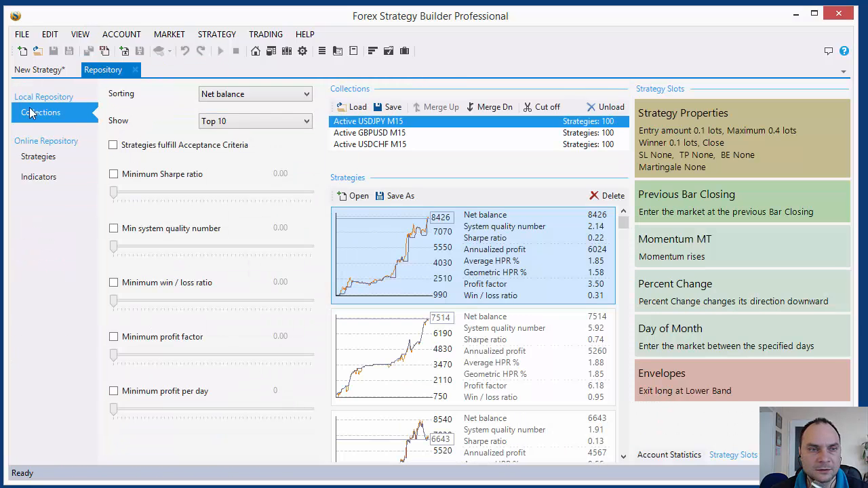
{"action": "left_click", "coordinate": [31, 73]}
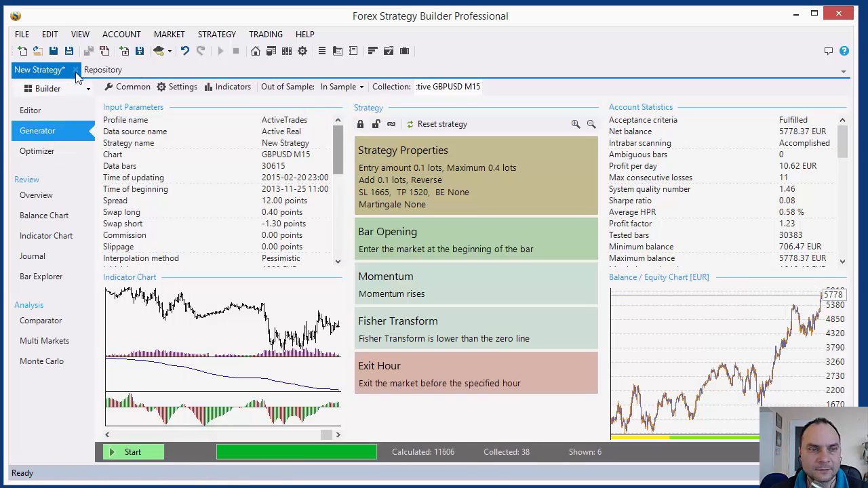
{"action": "left_click", "coordinate": [76, 70]}
{"action": "left_click", "coordinate": [291, 401]}
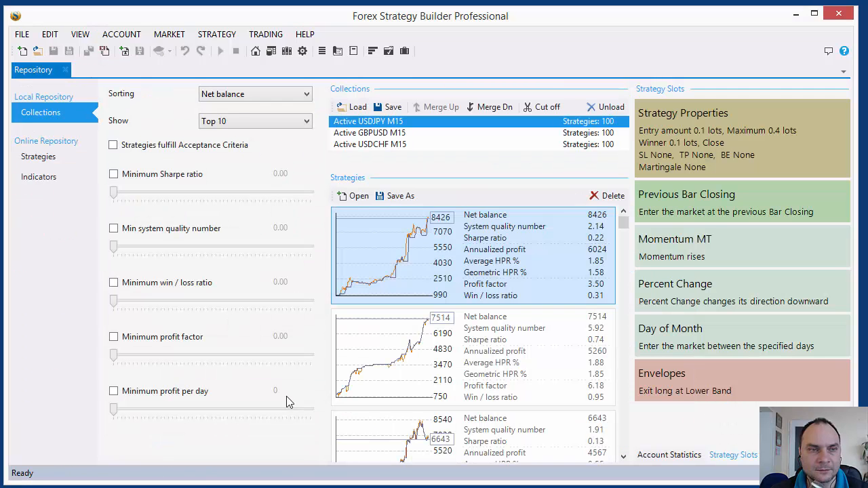
Browse the strategies of the Active GBPUSD, USDCHF and USDJPY M15 collections, ending on USDJPY
{"action": "left_click", "coordinate": [372, 134]}
{"action": "left_click", "coordinate": [375, 145]}
{"action": "left_click", "coordinate": [373, 122]}
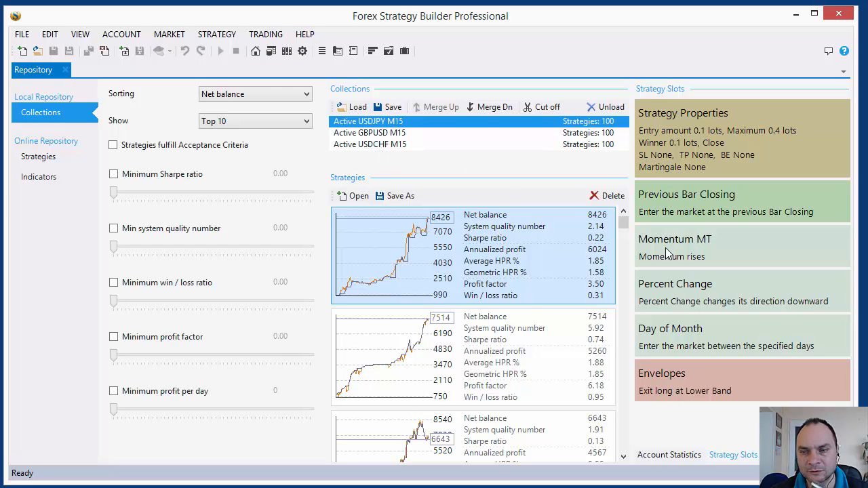
{"action": "mouse_move", "coordinate": [620, 220]}
{"action": "left_mouse_down"}
{"action": "mouse_move", "coordinate": [628, 268]}
{"action": "mouse_move", "coordinate": [625, 221]}
{"action": "left_mouse_up"}
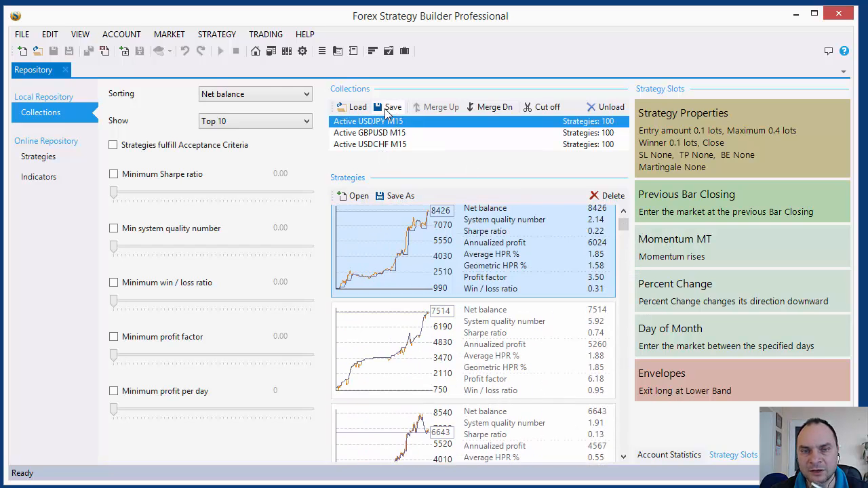
{"action": "left_click", "coordinate": [379, 134]}
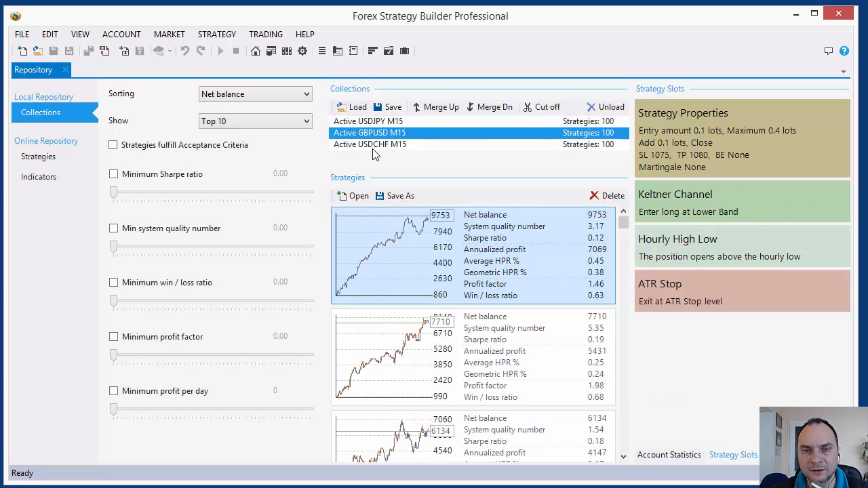
{"action": "left_click", "coordinate": [373, 147]}
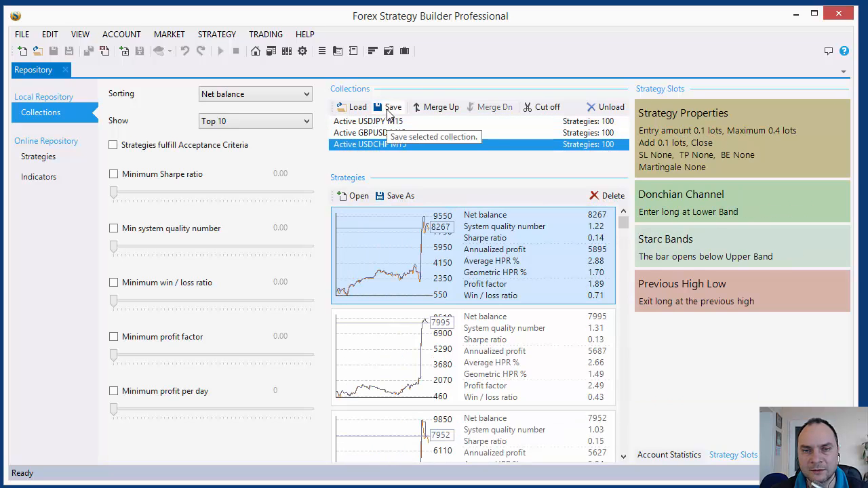
{"action": "left_click", "coordinate": [380, 122]}
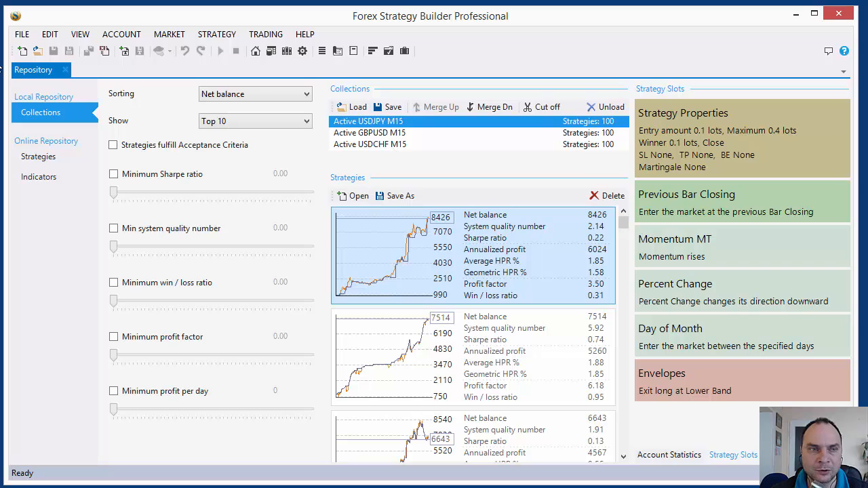
Find the saved collection files in the Strategies subfolder of the user files folder, and close the folder window
{"action": "left_click", "coordinate": [21, 35]}
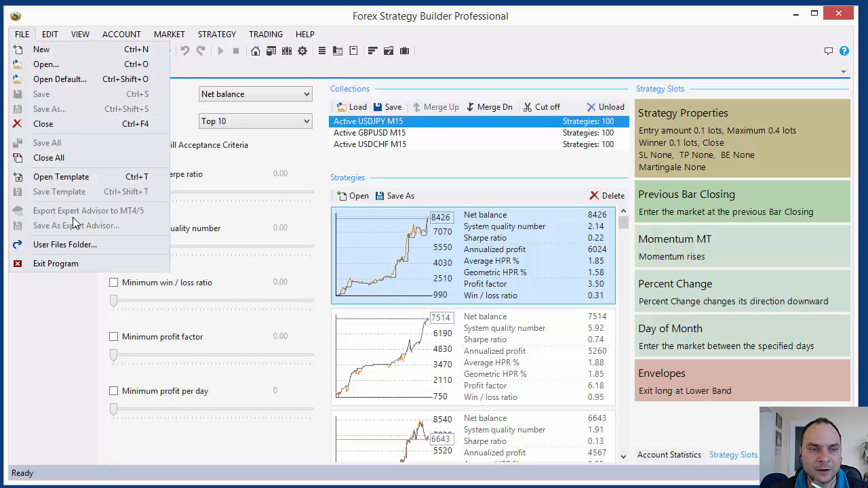
{"action": "left_click", "coordinate": [72, 248]}
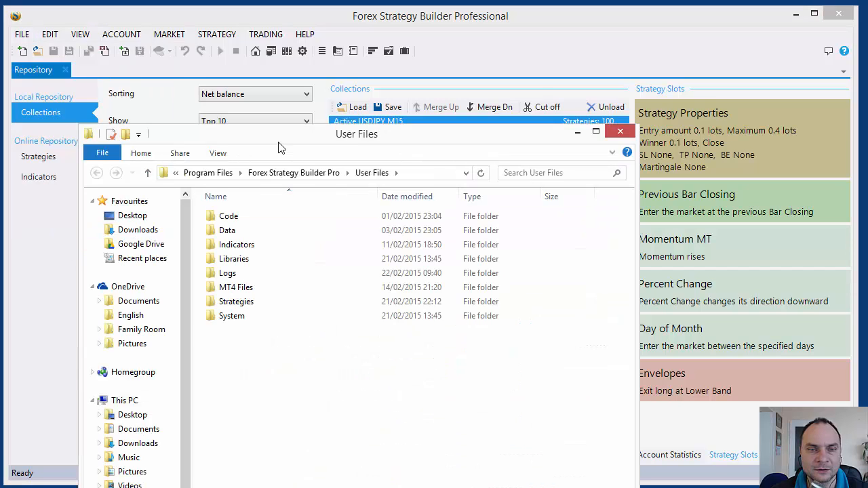
{"action": "left_click_drag", "start_coordinate": [278, 136], "coordinate": [284, 66]}
{"action": "left_click", "coordinate": [249, 245]}
{"action": "double_click", "coordinate": [246, 234]}
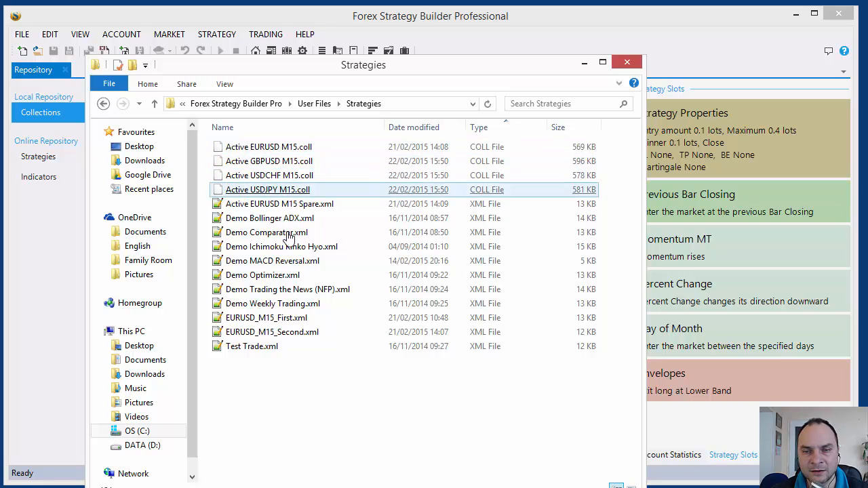
{"action": "left_click", "coordinate": [627, 63]}
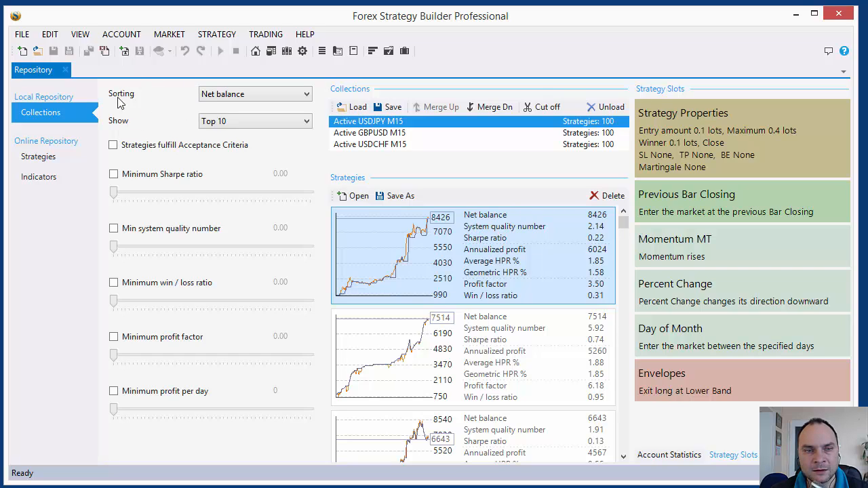
Show the top 30 strategies by net balance in the USDJPY M15 collection and look through them
{"action": "left_click", "coordinate": [265, 101]}
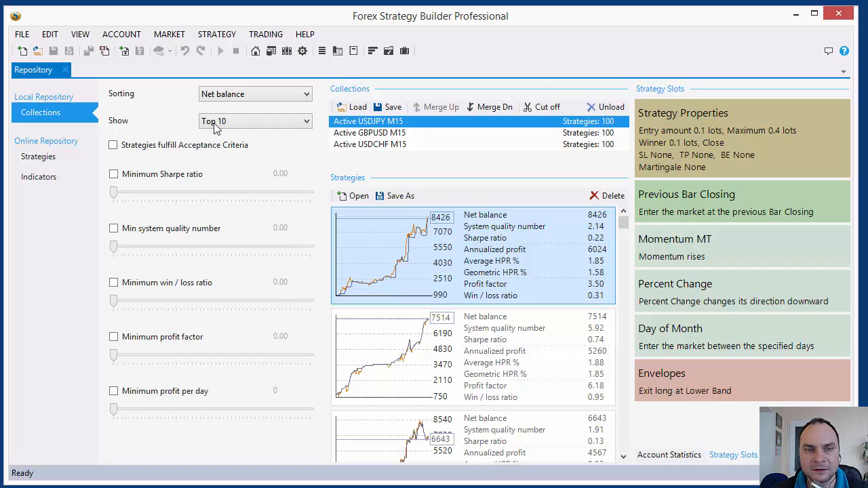
{"action": "left_click", "coordinate": [256, 122]}
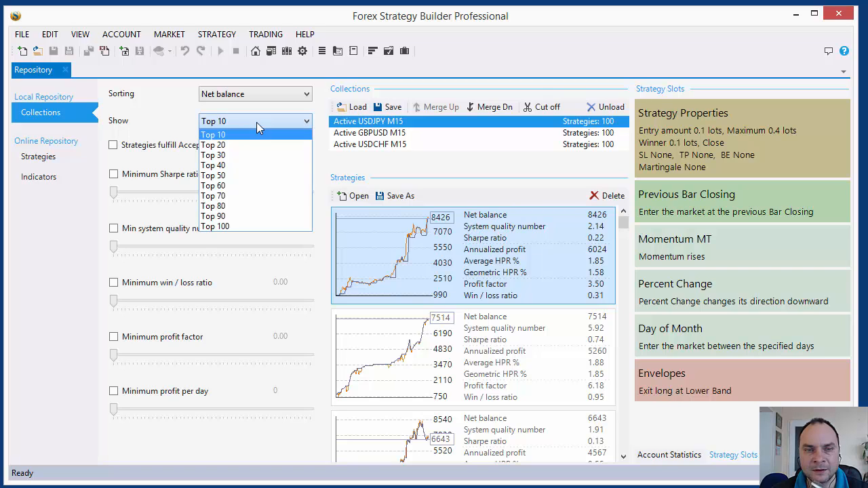
{"action": "left_click", "coordinate": [240, 154]}
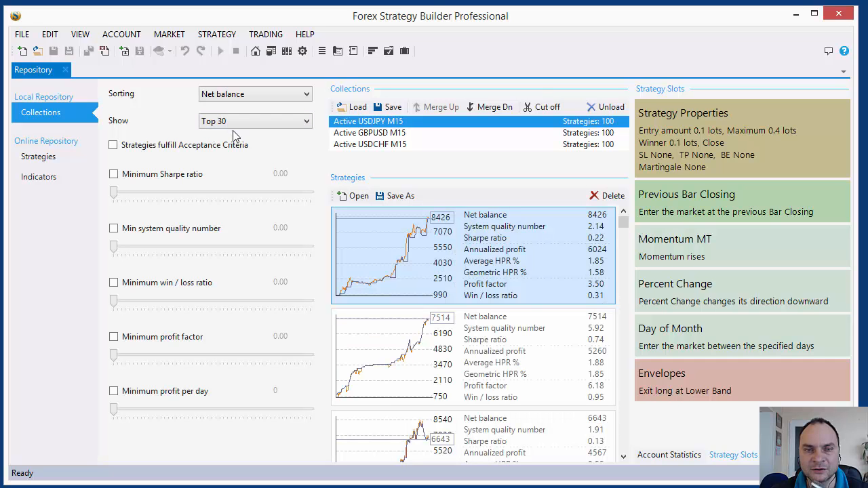
{"action": "left_click_drag", "start_coordinate": [622, 221], "coordinate": [602, 467]}
{"action": "scroll", "coordinate": [420, 255], "scroll_direction": "up", "scroll_amount": 15}
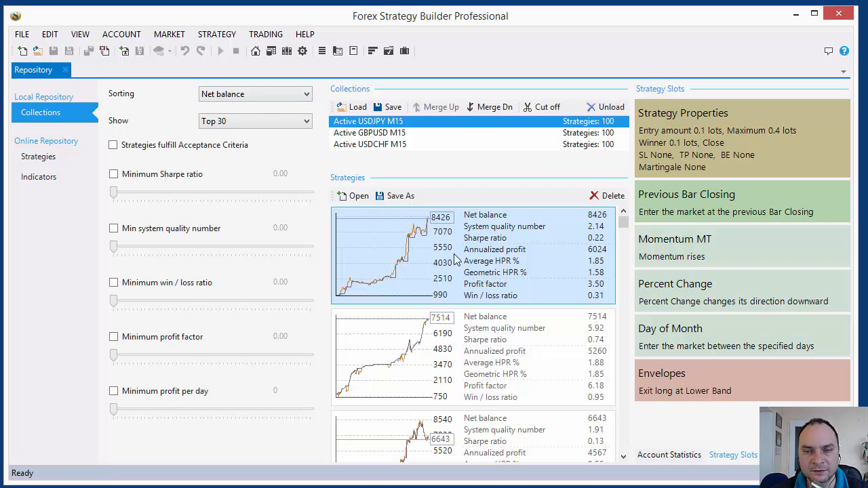
Compare the strategy slots of the two highest-balance USDJPY M15 strategies and examine the first one's account statistics
{"action": "left_click", "coordinate": [419, 359]}
{"action": "left_click", "coordinate": [425, 271]}
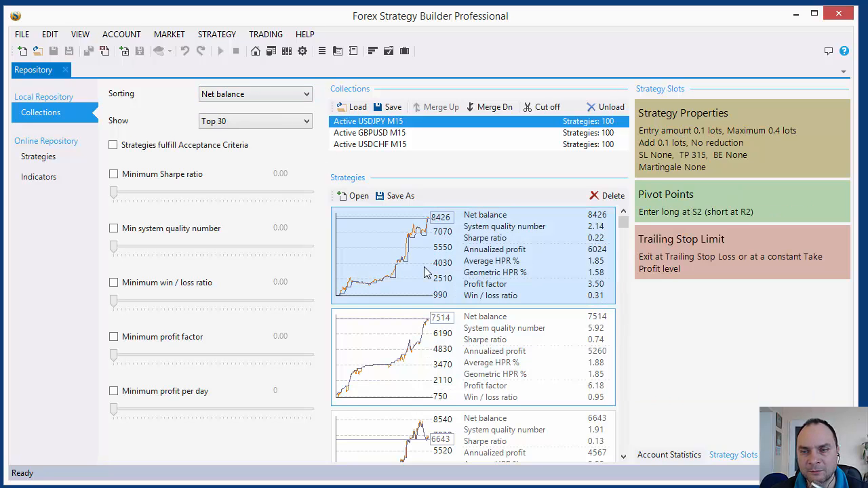
{"action": "left_click", "coordinate": [667, 455]}
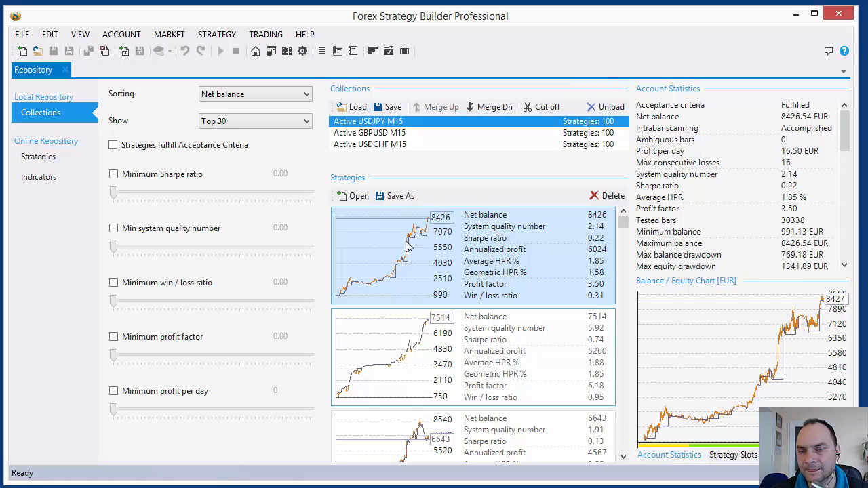
{"action": "left_click_drag", "start_coordinate": [847, 133], "coordinate": [847, 219]}
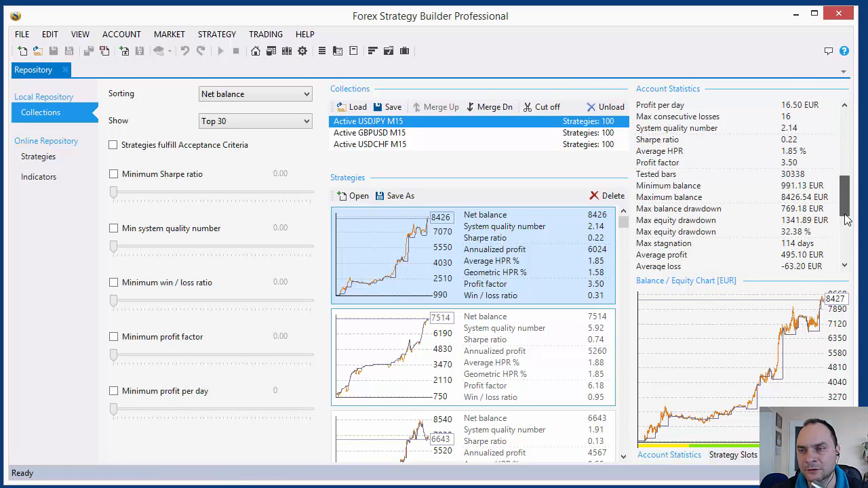
{"action": "scroll", "coordinate": [847, 218], "scroll_direction": "up", "scroll_amount": 3}
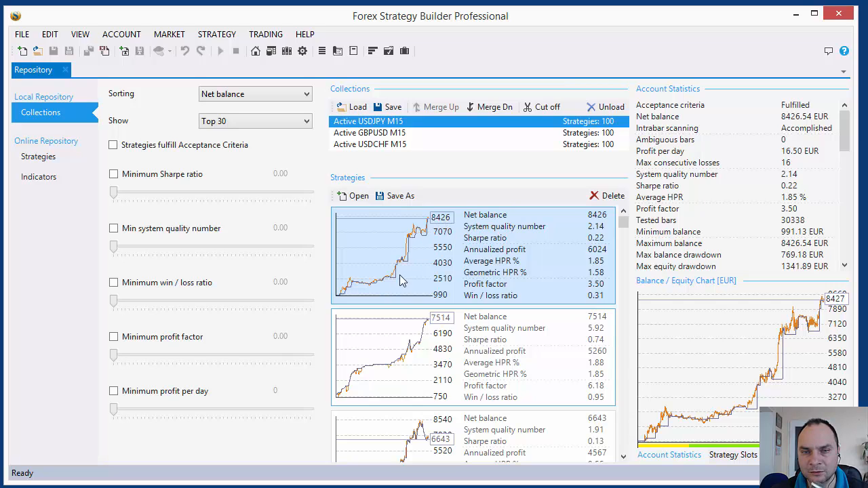
Check the top GBPUSD M15 strategy, and compare the statistics and balance charts of the first two USDJPY M15 strategies
{"action": "left_click", "coordinate": [389, 135]}
{"action": "left_click", "coordinate": [379, 120]}
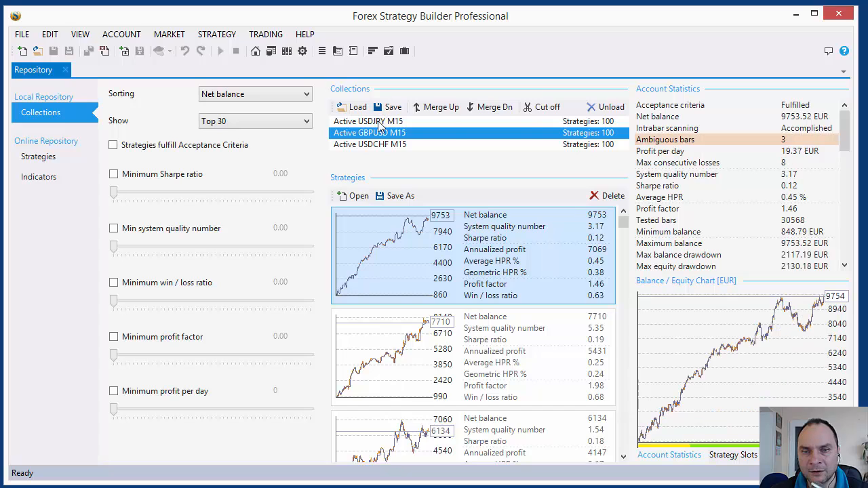
{"action": "left_click", "coordinate": [406, 333]}
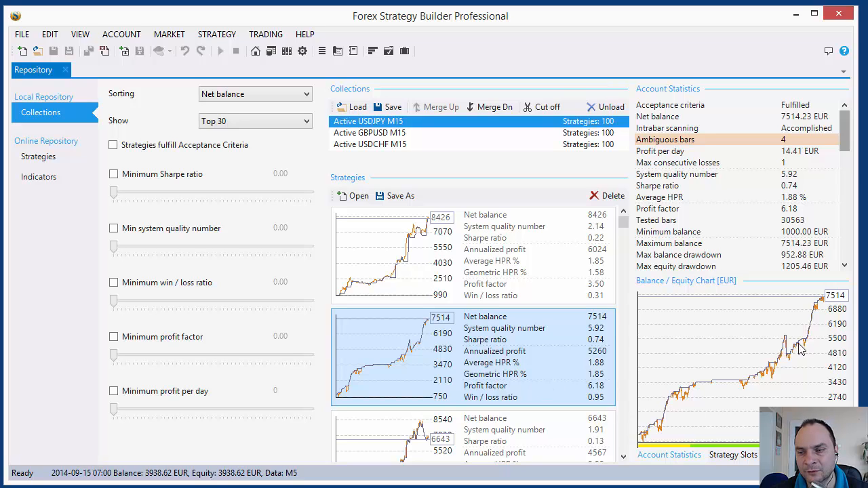
{"action": "left_click", "coordinate": [485, 295]}
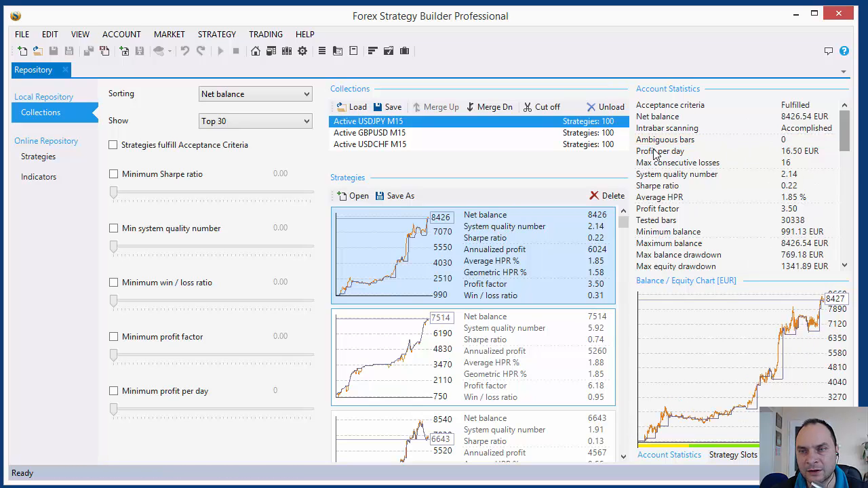
Enlarge the balance/equity chart of the top USDJPY M15 strategy, and show the strategy's slots
{"action": "left_click_drag", "start_coordinate": [846, 134], "coordinate": [855, 95]}
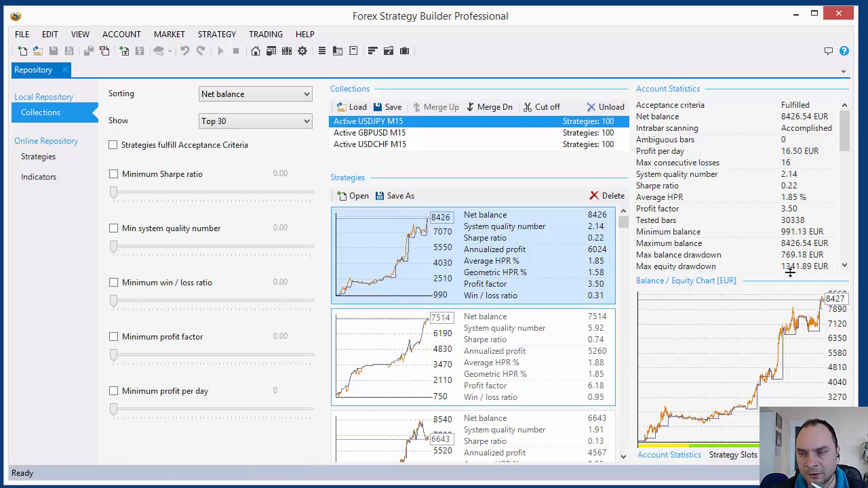
{"action": "left_click_drag", "start_coordinate": [791, 272], "coordinate": [790, 235]}
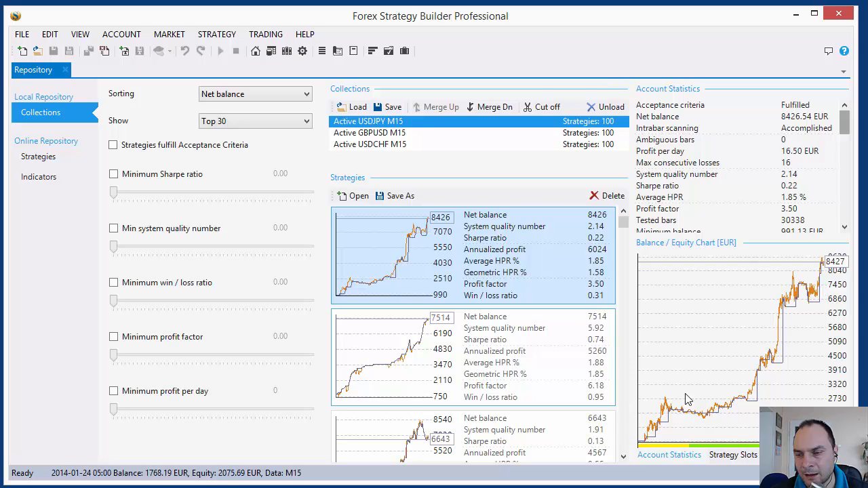
{"action": "left_click", "coordinate": [731, 456]}
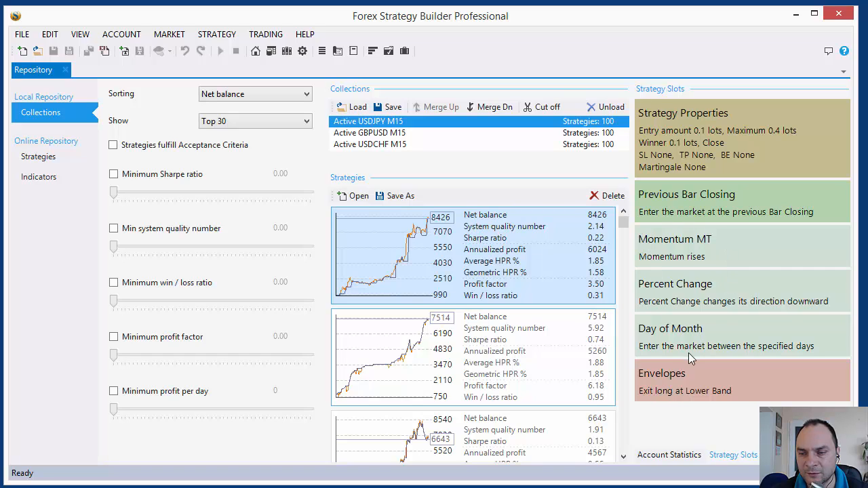
Open the top USDJPY M15 strategy in the editor and inspect its Day of Month condition without changing it
{"action": "double_click", "coordinate": [426, 252]}
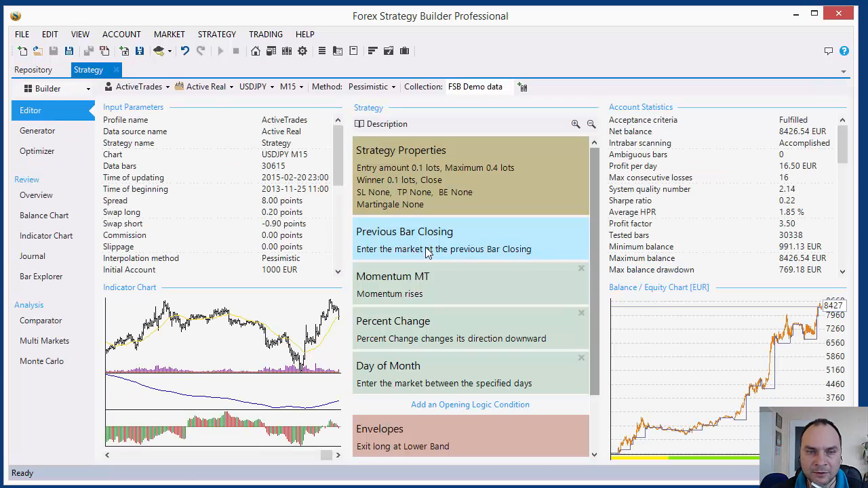
{"action": "left_click", "coordinate": [388, 383]}
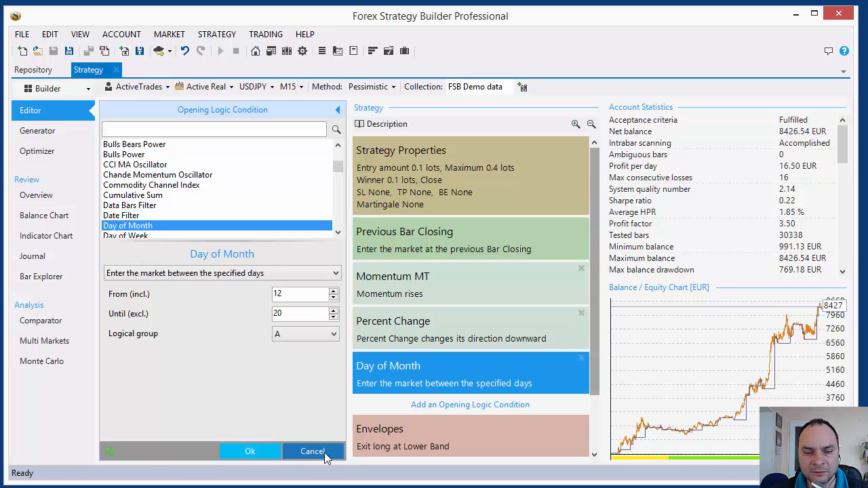
{"action": "left_click", "coordinate": [338, 110]}
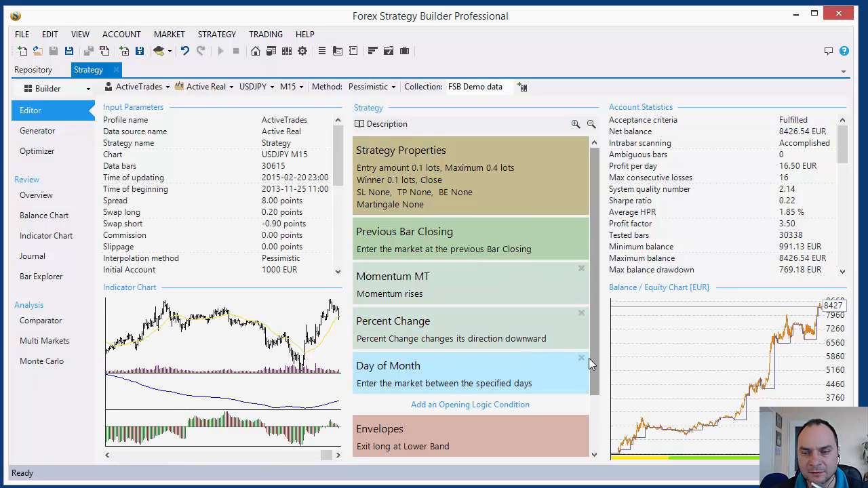
Remove the Day of Month opening condition, undo the removal for comparison, and redo it
{"action": "left_click", "coordinate": [582, 358]}
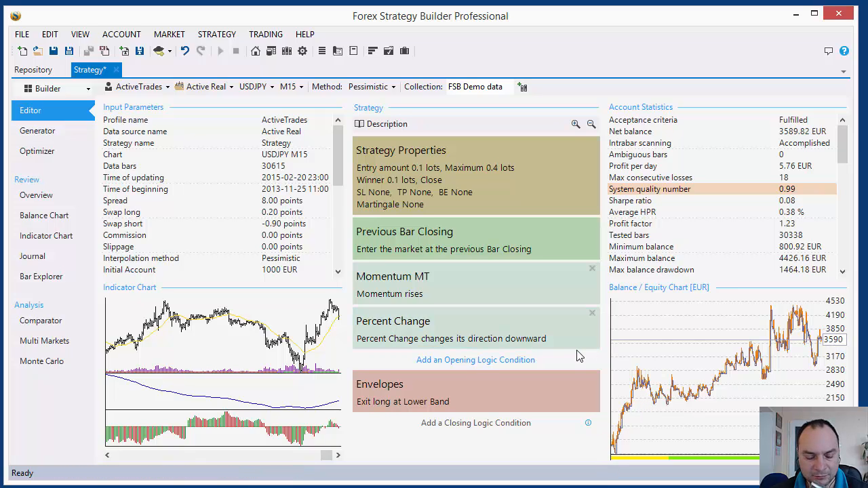
{"action": "key", "text": "ctrl+z"}
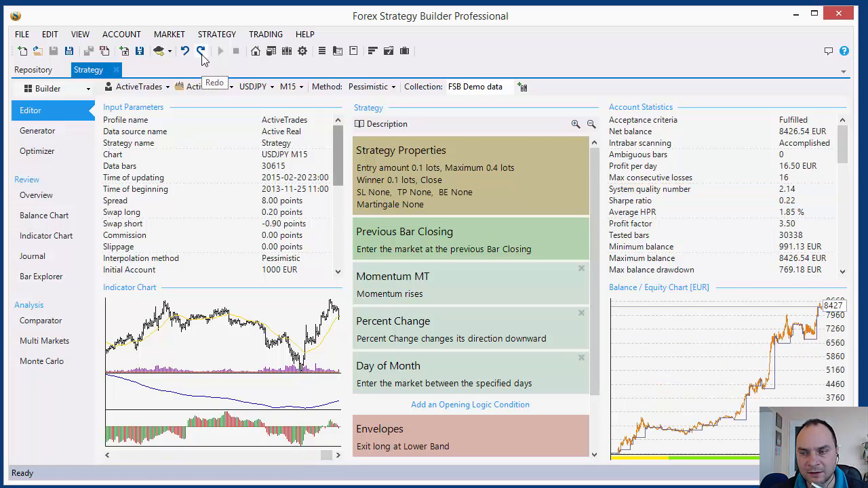
{"action": "left_click", "coordinate": [202, 59]}
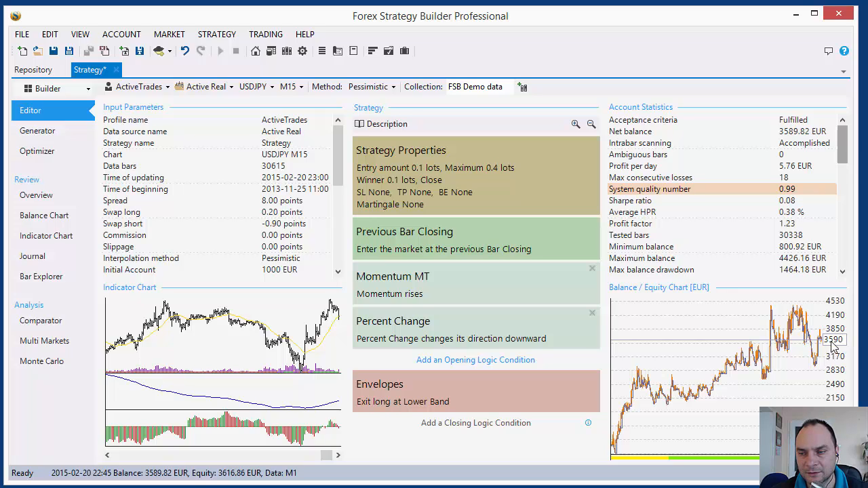
{"action": "left_click", "coordinate": [437, 234]}
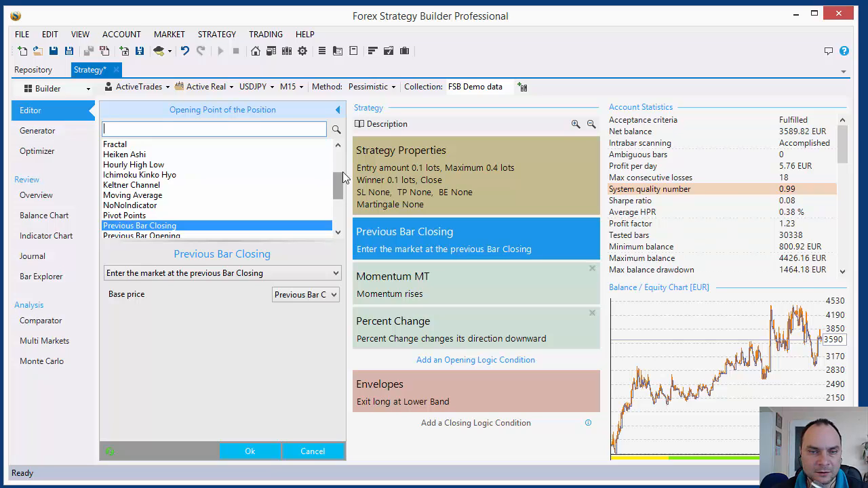
{"action": "left_click_drag", "start_coordinate": [340, 178], "coordinate": [339, 153]}
{"action": "left_click", "coordinate": [134, 157]}
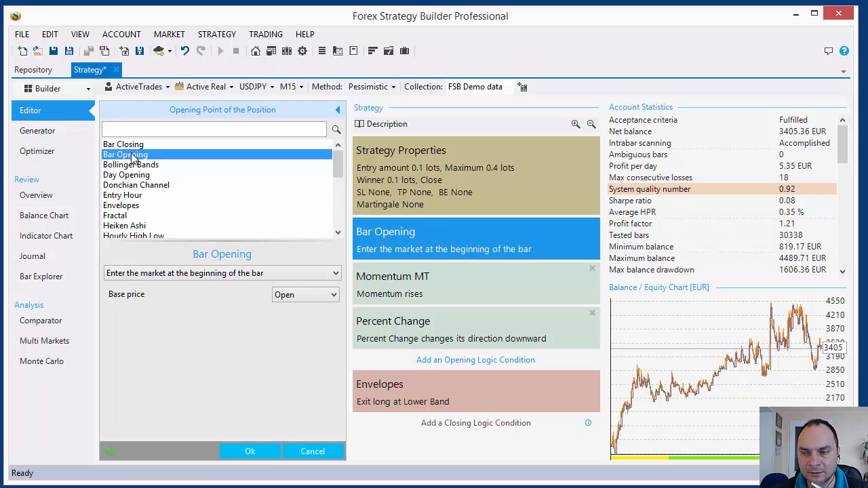
{"action": "left_click", "coordinate": [133, 146]}
{"action": "left_click", "coordinate": [135, 156]}
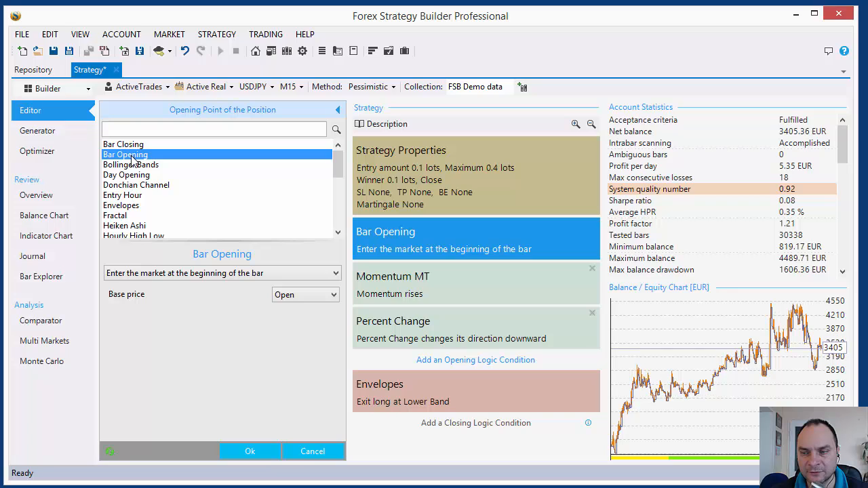
{"action": "left_click", "coordinate": [312, 452]}
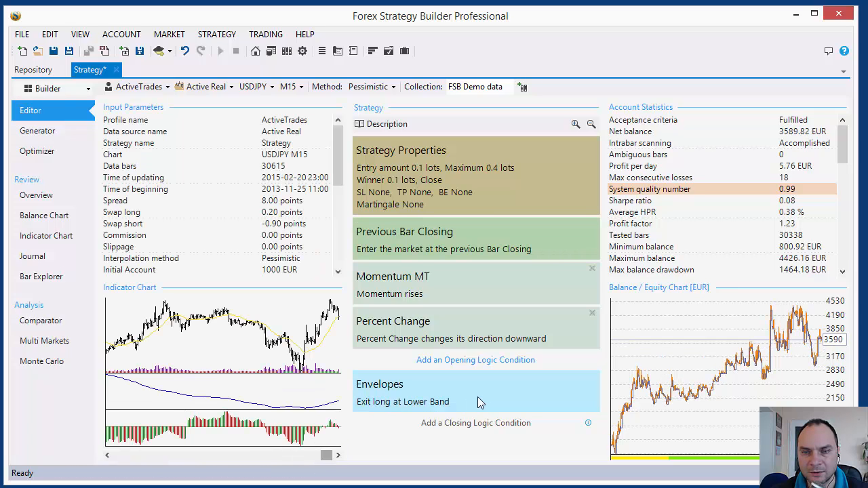
Change the opening point of the position to Bar Opening with Open as the base price
{"action": "left_click", "coordinate": [412, 241]}
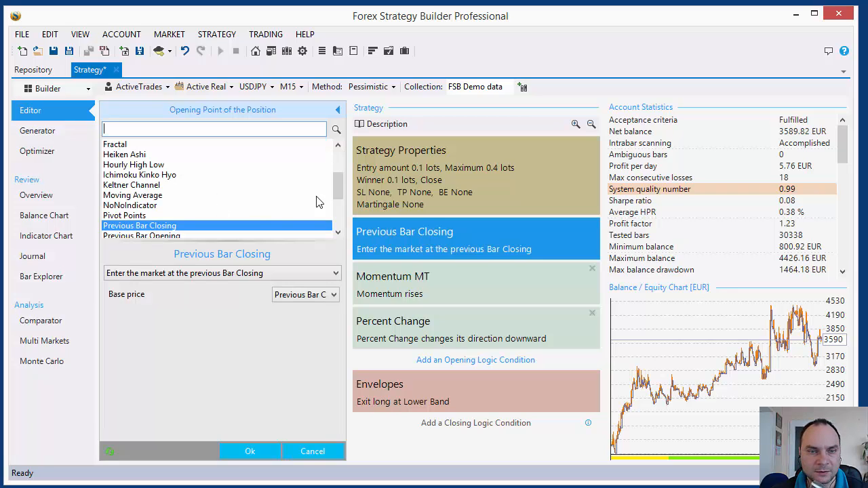
{"action": "left_click_drag", "start_coordinate": [337, 185], "coordinate": [345, 144]}
{"action": "left_click", "coordinate": [129, 156]}
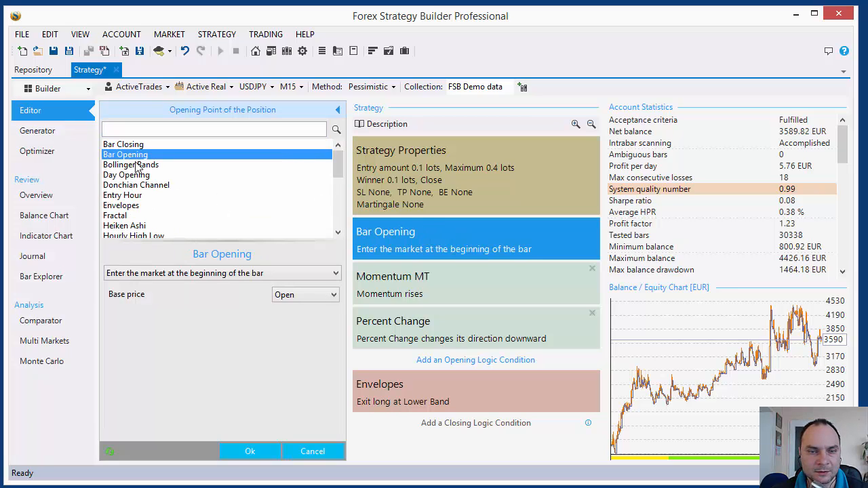
{"action": "left_click", "coordinate": [244, 452]}
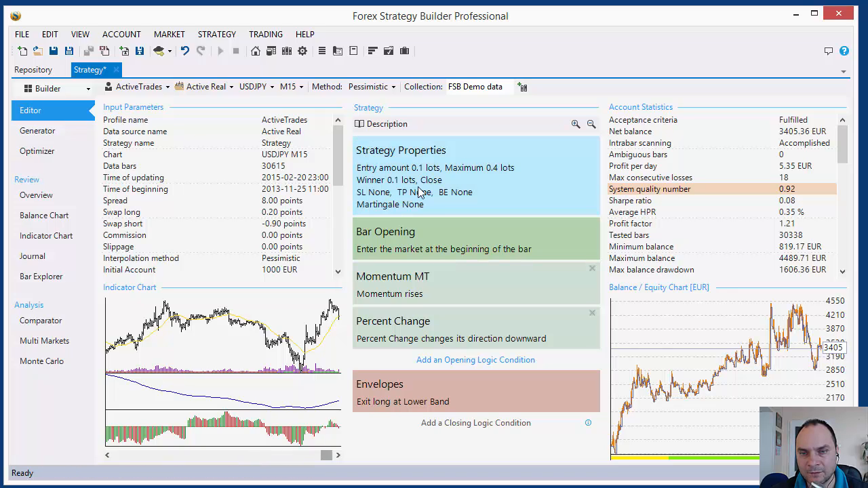
Try the Nothing, Add and Winner options for the next same direction signal in Strategy Properties, and discard the changes
{"action": "mouse_move", "coordinate": [399, 178]}
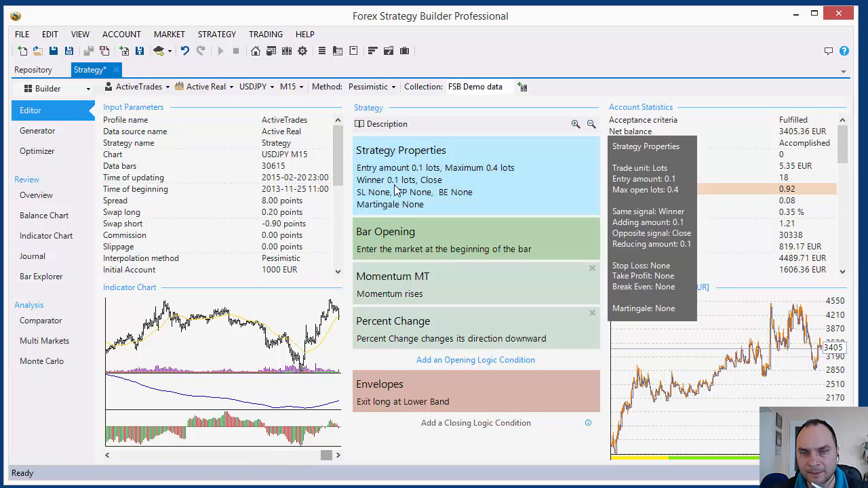
{"action": "left_click", "coordinate": [397, 189]}
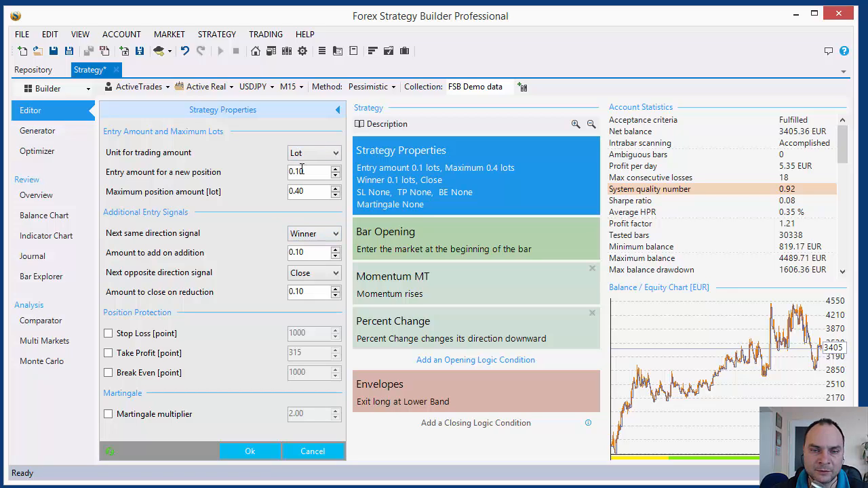
{"action": "left_click", "coordinate": [311, 243]}
{"action": "left_click", "coordinate": [312, 248]}
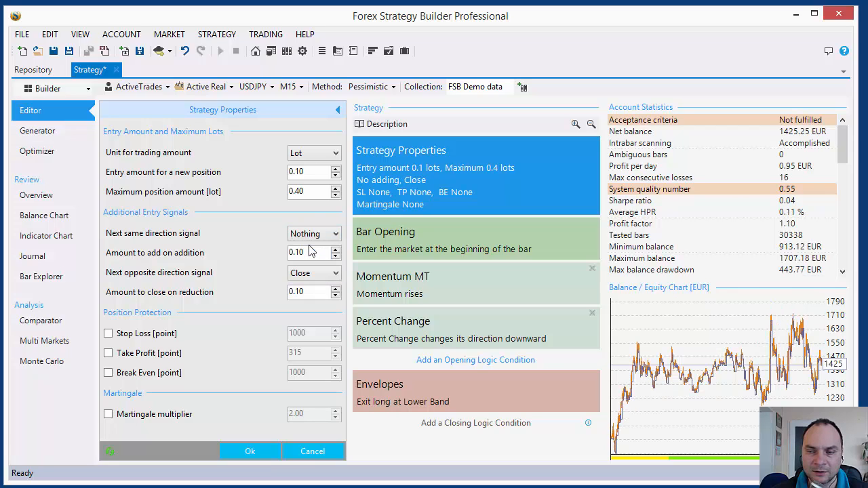
{"action": "left_click", "coordinate": [312, 233]}
{"action": "left_click", "coordinate": [310, 260]}
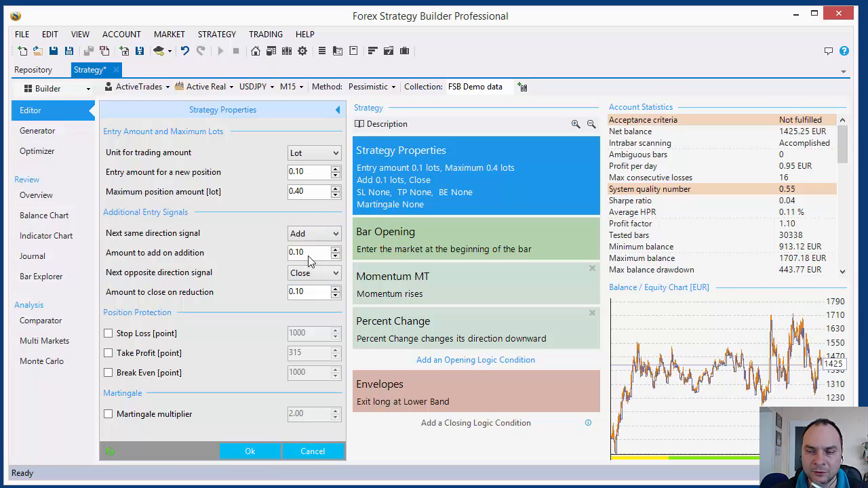
{"action": "left_click", "coordinate": [312, 233]}
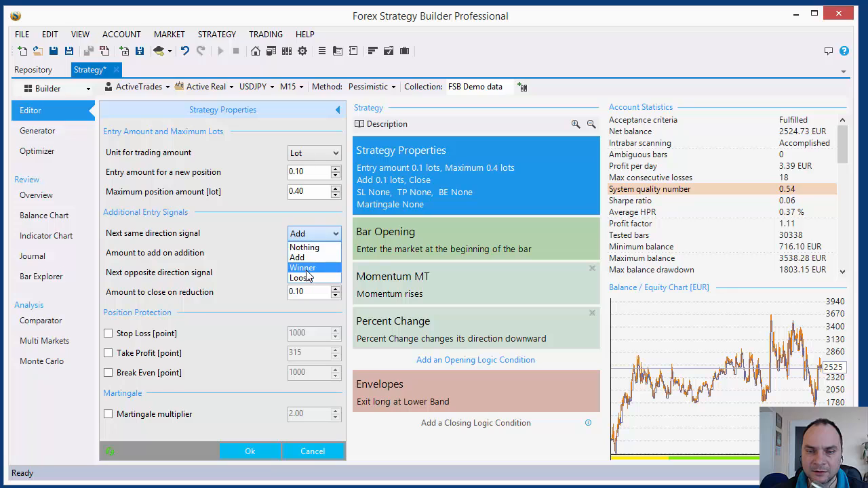
{"action": "left_click", "coordinate": [310, 269]}
{"action": "left_click", "coordinate": [313, 451]}
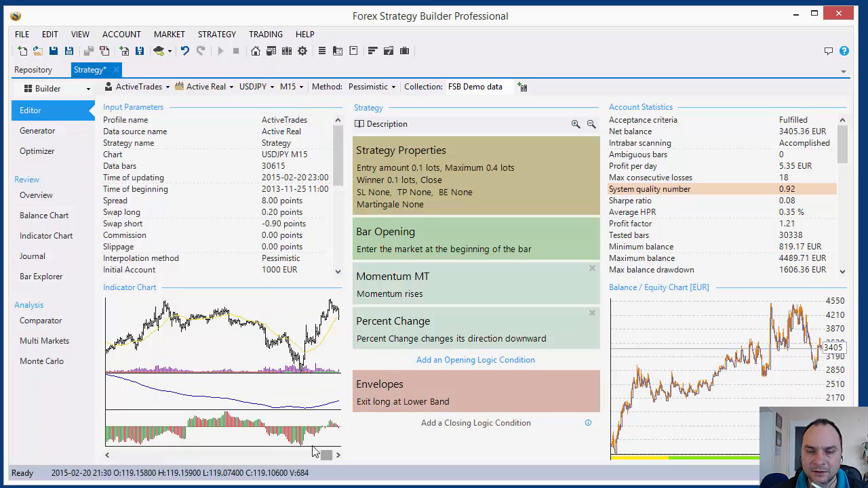
Set the Envelopes closing point to a 2.00% deviation and the Simple smoothing method
{"action": "left_click", "coordinate": [383, 391]}
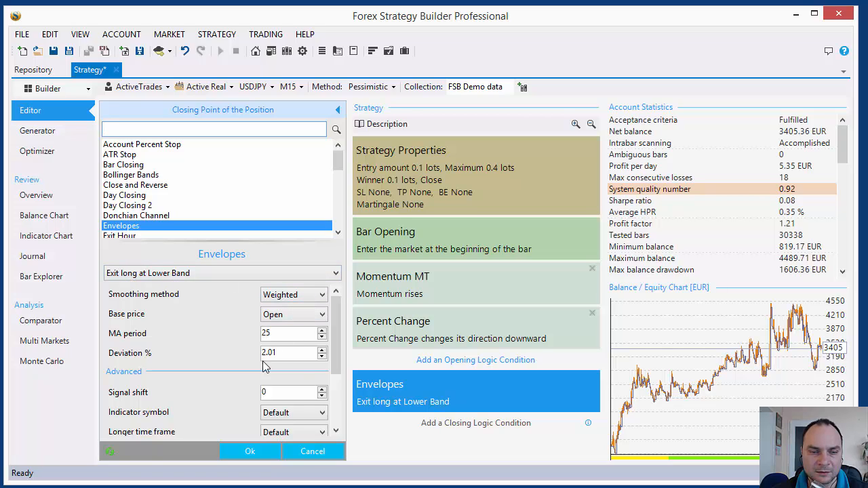
{"action": "left_click", "coordinate": [323, 358]}
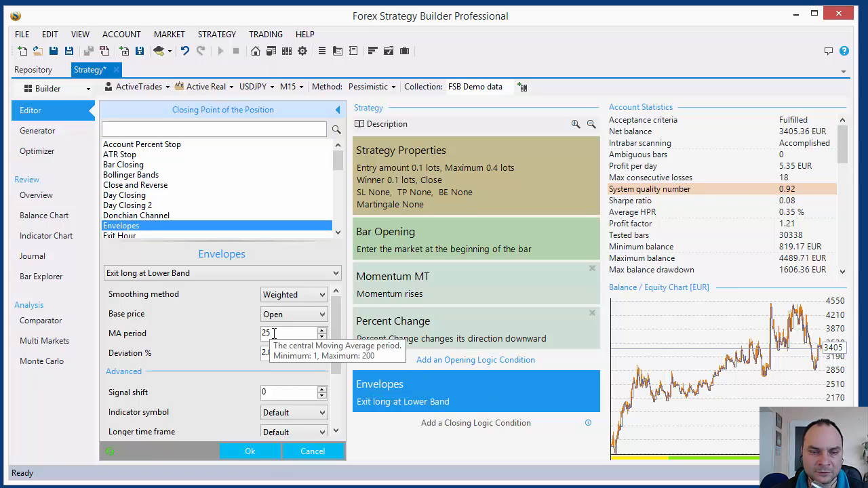
{"action": "left_click", "coordinate": [305, 294]}
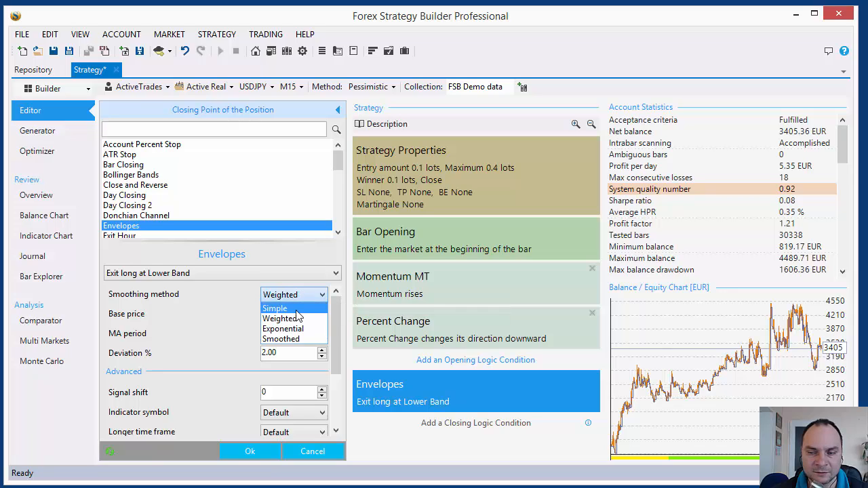
{"action": "left_click", "coordinate": [297, 308]}
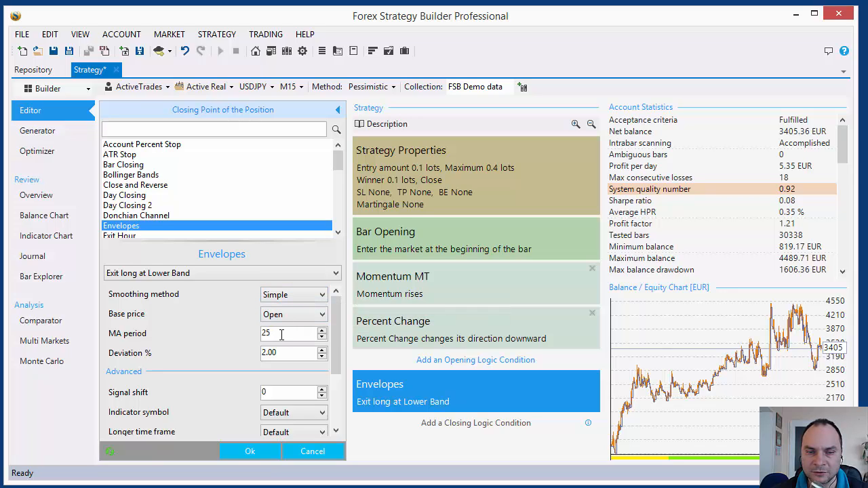
{"action": "left_click", "coordinate": [286, 298]}
{"action": "left_click", "coordinate": [285, 319]}
{"action": "left_click", "coordinate": [286, 296]}
{"action": "left_click", "coordinate": [288, 307]}
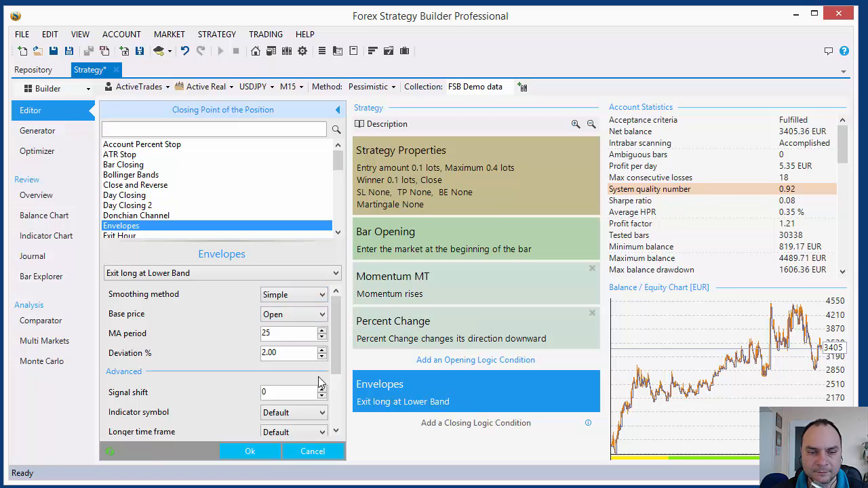
{"action": "left_click", "coordinate": [252, 451]}
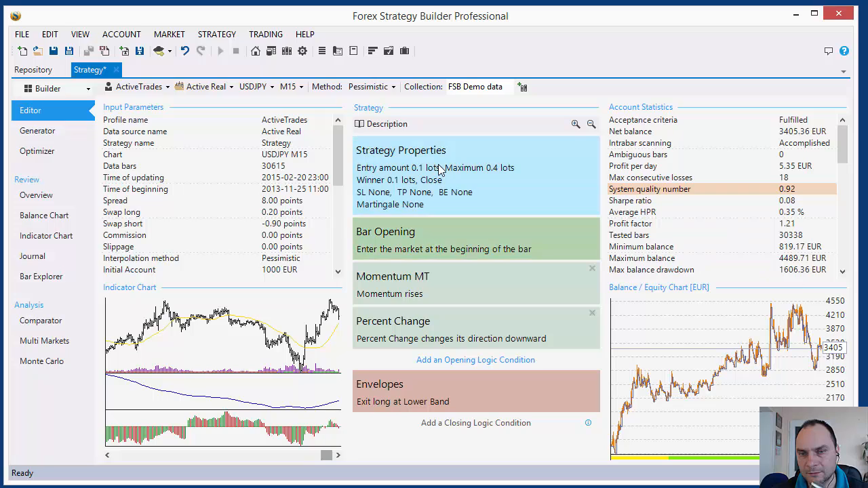
Try Nothing and Add for the next same direction signal in Strategy Properties, and return to Winner
{"action": "left_click", "coordinate": [358, 173]}
{"action": "left_click", "coordinate": [305, 234]}
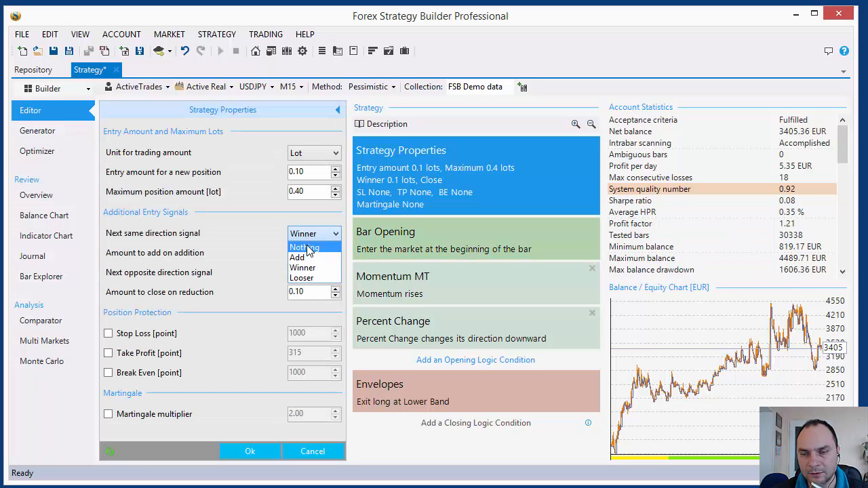
{"action": "left_click", "coordinate": [308, 247]}
{"action": "left_click", "coordinate": [310, 234]}
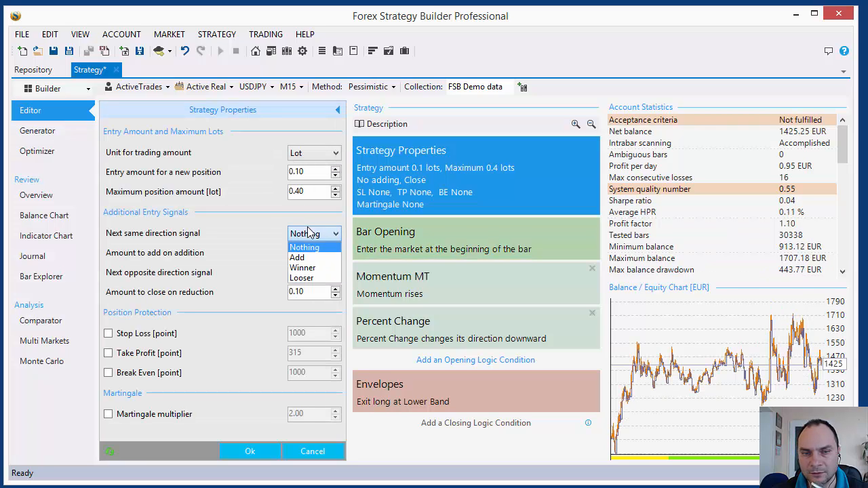
{"action": "left_click", "coordinate": [318, 261]}
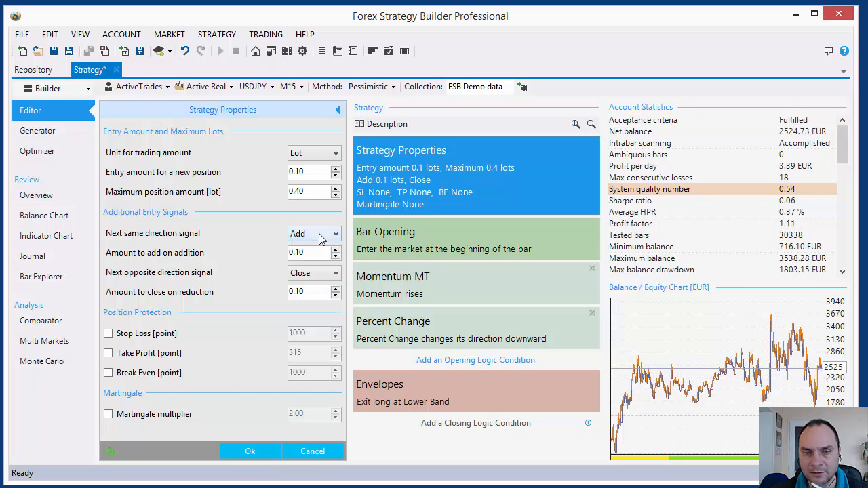
{"action": "left_click", "coordinate": [313, 233]}
{"action": "left_click", "coordinate": [320, 274]}
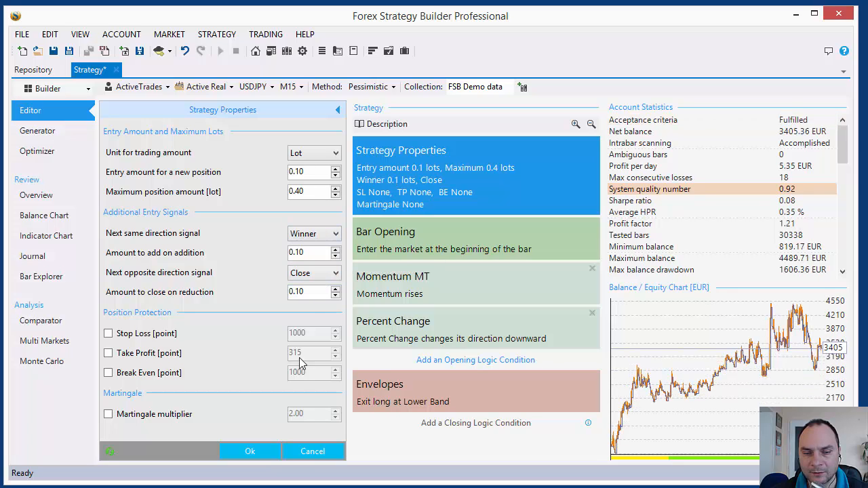
{"action": "left_click", "coordinate": [251, 451]}
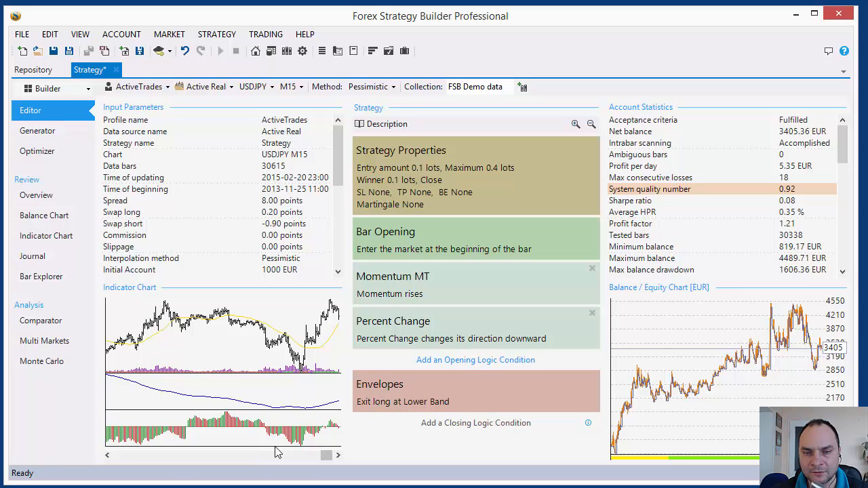
Try the Simple and Weighted smoothing methods for the Momentum MT opening condition, and restore Smoothed
{"action": "left_click", "coordinate": [436, 294]}
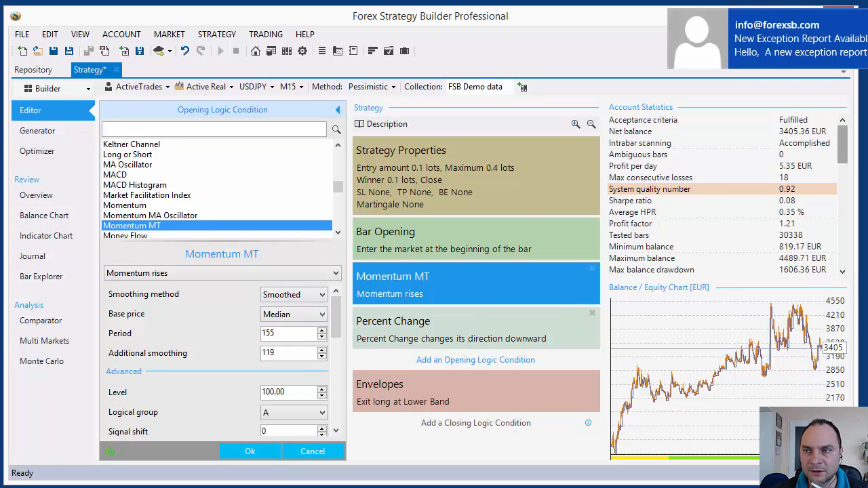
{"action": "left_click", "coordinate": [274, 272]}
{"action": "left_click", "coordinate": [274, 272]}
{"action": "left_click", "coordinate": [281, 297]}
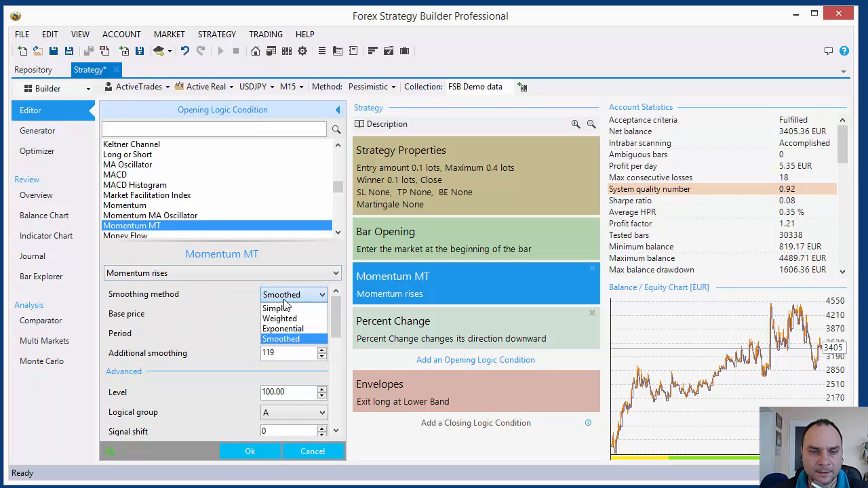
{"action": "left_click", "coordinate": [293, 307]}
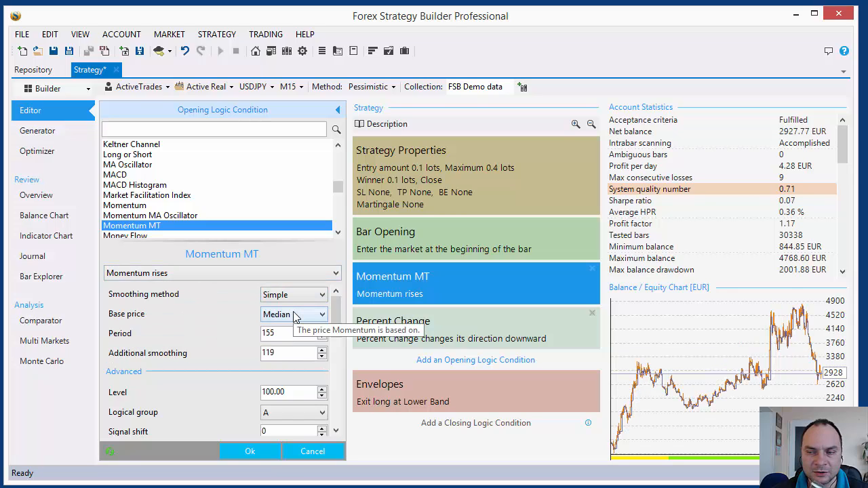
{"action": "left_click", "coordinate": [285, 295]}
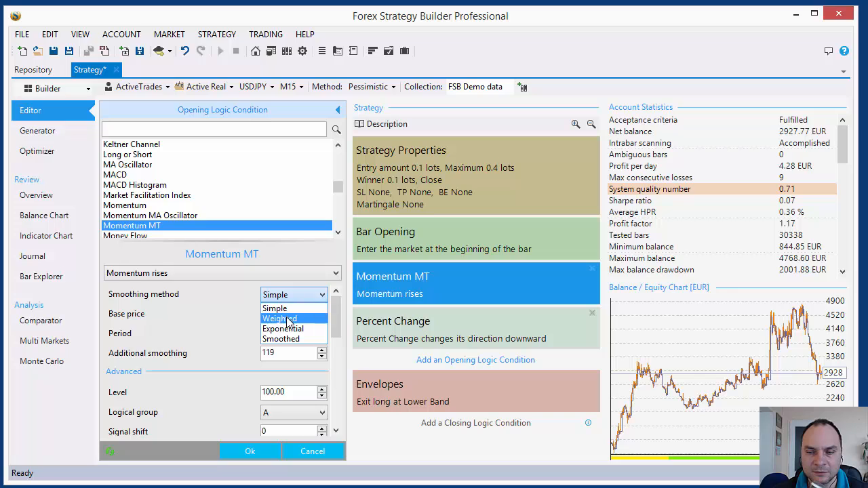
{"action": "left_click", "coordinate": [287, 318]}
{"action": "left_click", "coordinate": [291, 297]}
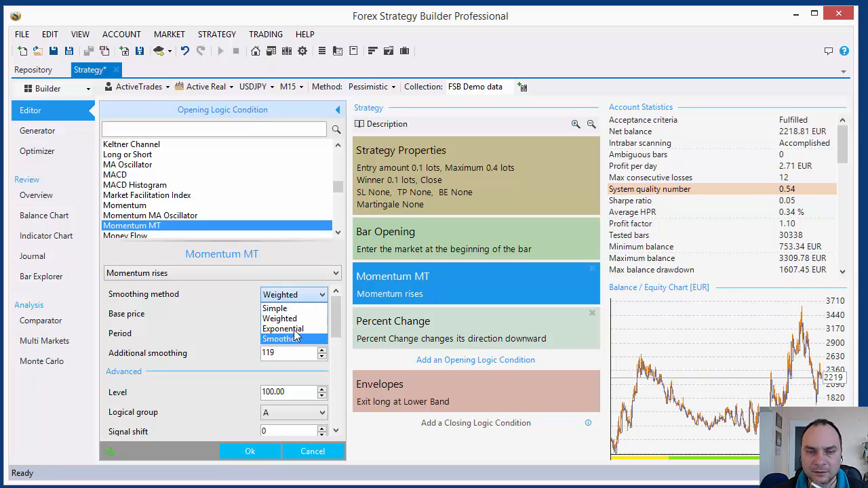
{"action": "left_click", "coordinate": [295, 340]}
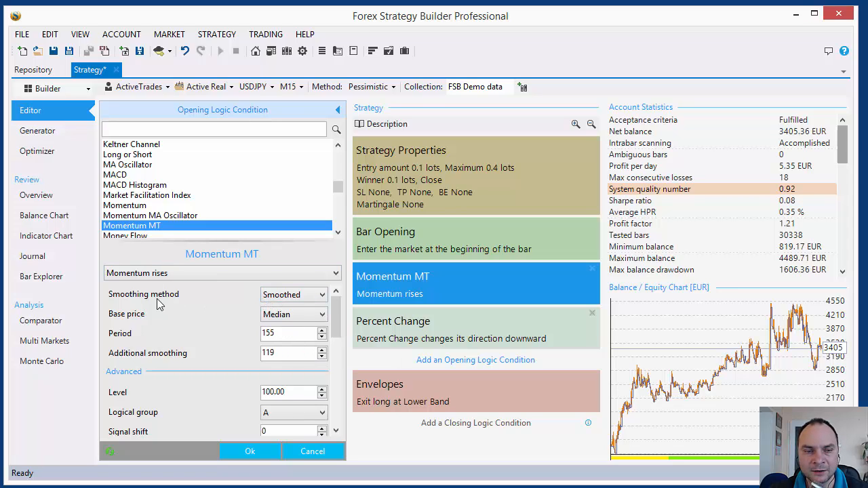
Compare Weighted and Simple smoothing for Momentum MT once more, and set the method back to Smoothed
{"action": "left_click", "coordinate": [312, 296]}
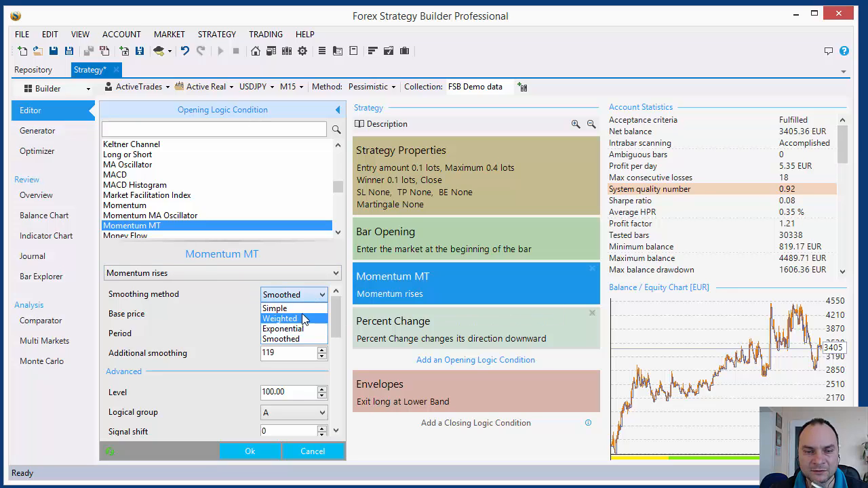
{"action": "left_click", "coordinate": [303, 318]}
{"action": "left_click", "coordinate": [306, 295]}
{"action": "left_click", "coordinate": [299, 309]}
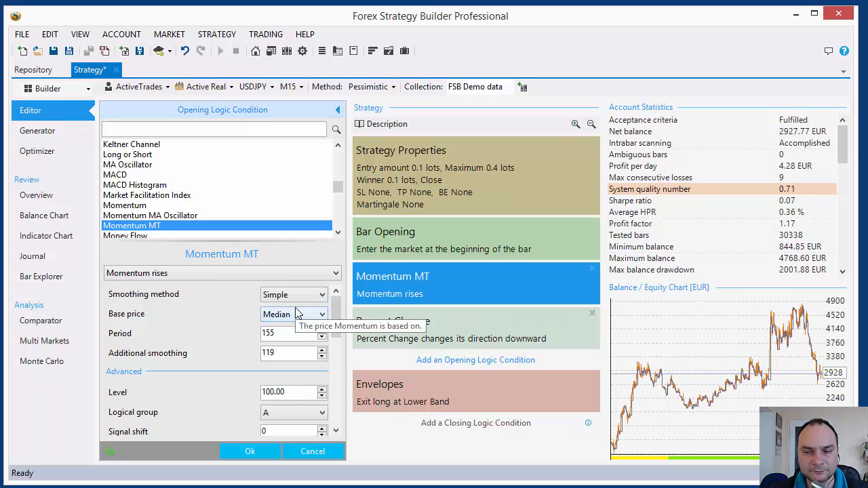
{"action": "left_click", "coordinate": [305, 296]}
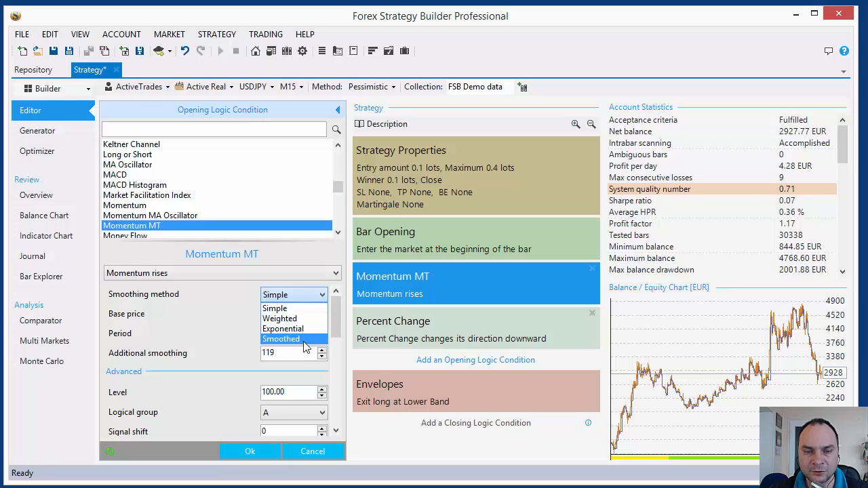
{"action": "left_click", "coordinate": [304, 339]}
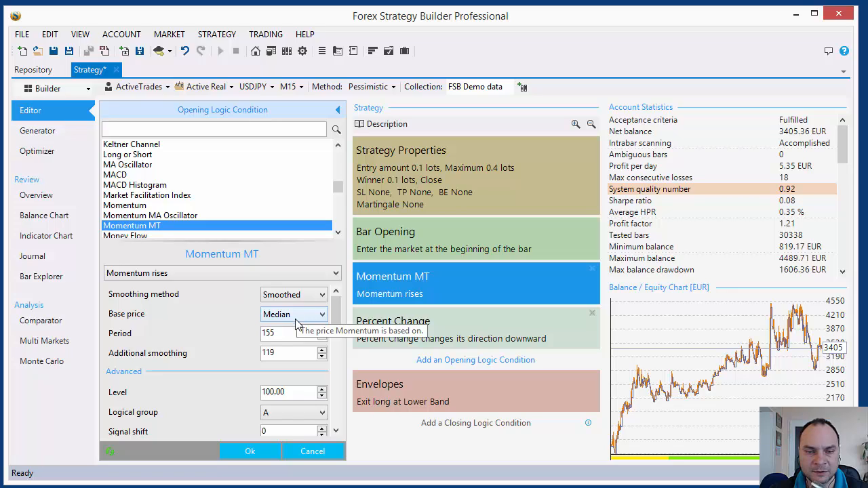
Try the Close base price with Simple smoothing for the Momentum MT condition
{"action": "left_click", "coordinate": [297, 319]}
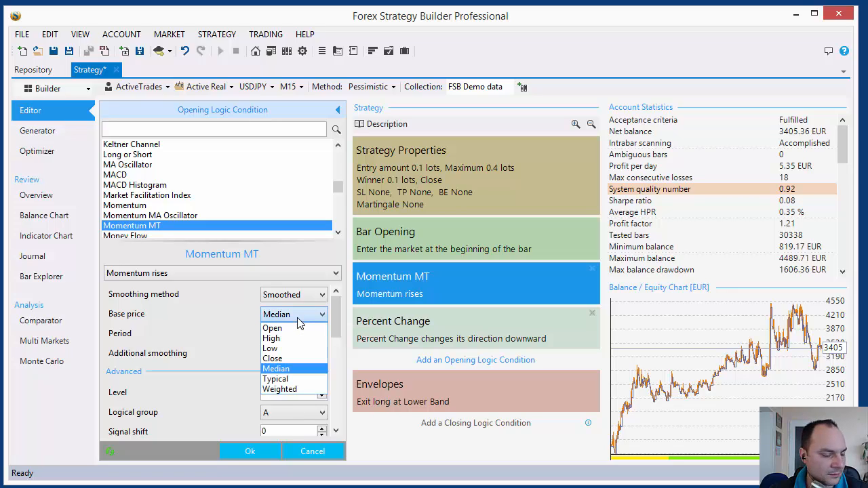
{"action": "left_click", "coordinate": [303, 367]}
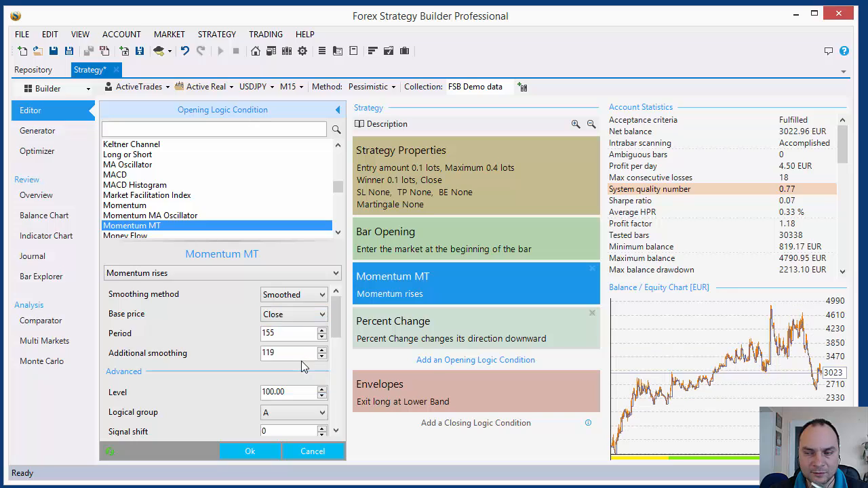
{"action": "left_click", "coordinate": [308, 297]}
{"action": "left_click", "coordinate": [306, 310]}
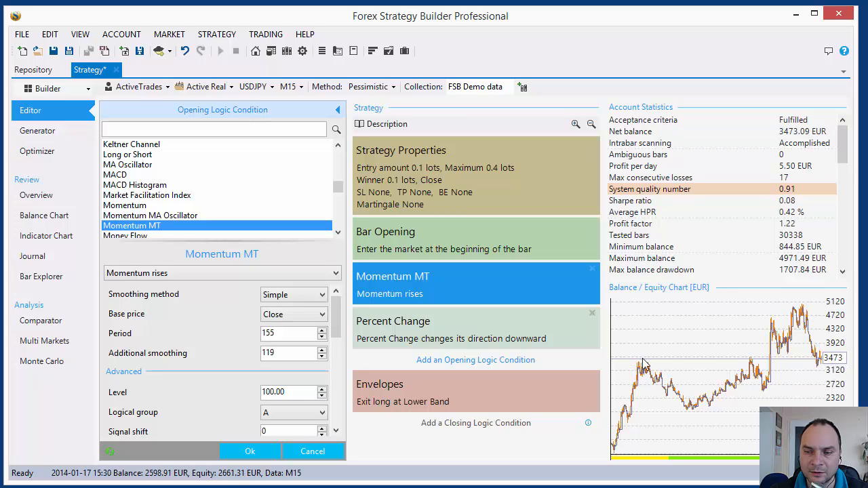
Try the default parameters for Momentum MT, and discard all changes to the condition
{"action": "double_click", "coordinate": [292, 333]}
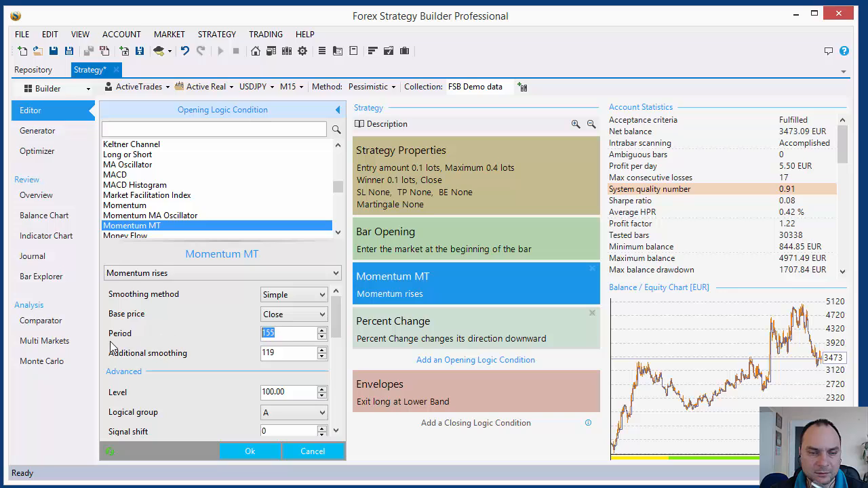
{"action": "scroll", "coordinate": [343, 330], "scroll_direction": "down", "scroll_amount": 3}
{"action": "left_click", "coordinate": [110, 452]}
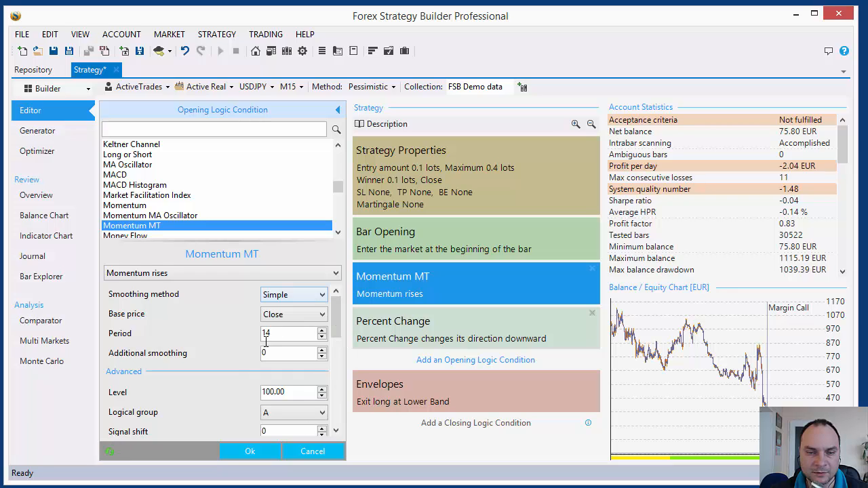
{"action": "left_click", "coordinate": [313, 451]}
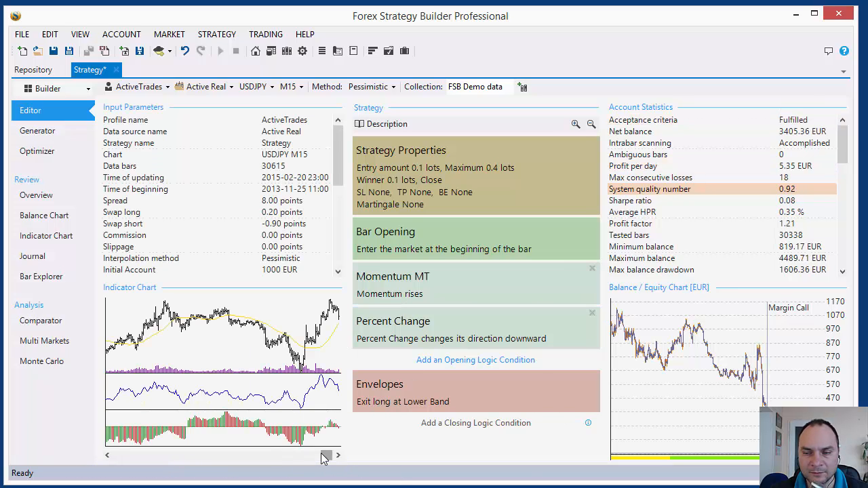
Try the Open and Close base prices for the Percent Change condition, and reset its parameters to the defaults
{"action": "left_click", "coordinate": [446, 332]}
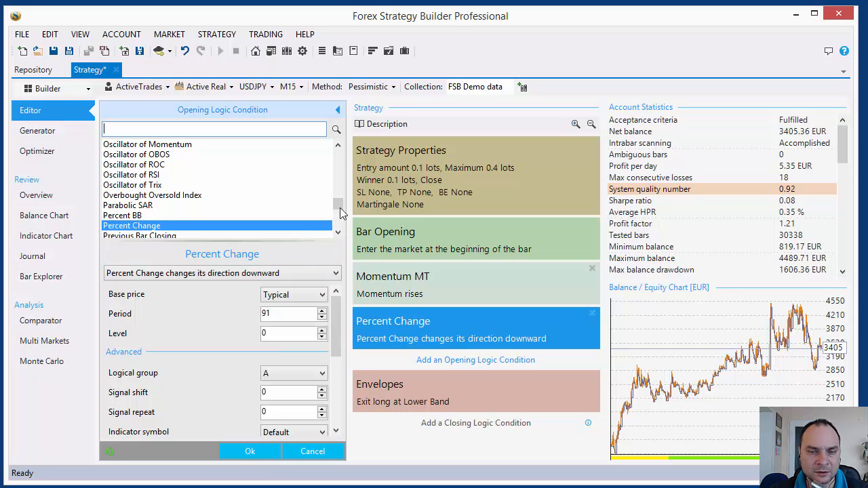
{"action": "left_click_drag", "start_coordinate": [341, 207], "coordinate": [341, 213]}
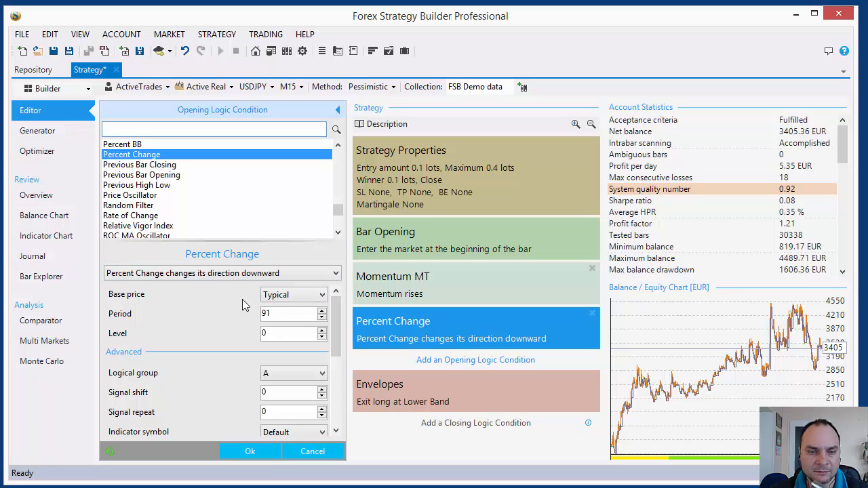
{"action": "left_click", "coordinate": [299, 297]}
{"action": "left_click", "coordinate": [274, 308]}
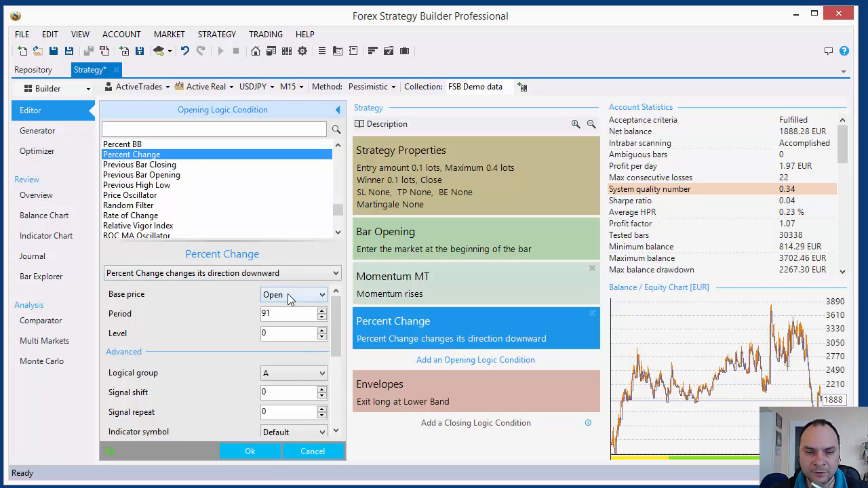
{"action": "left_click", "coordinate": [292, 296]}
{"action": "left_click", "coordinate": [278, 339]}
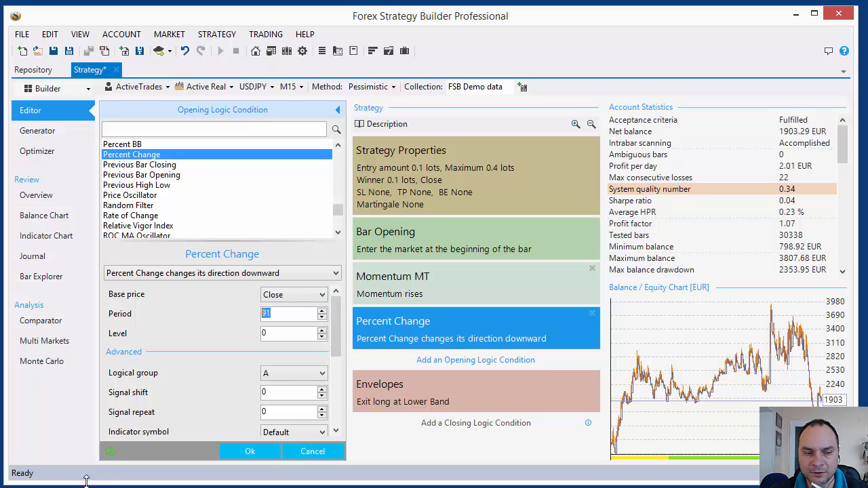
{"action": "left_click", "coordinate": [111, 450]}
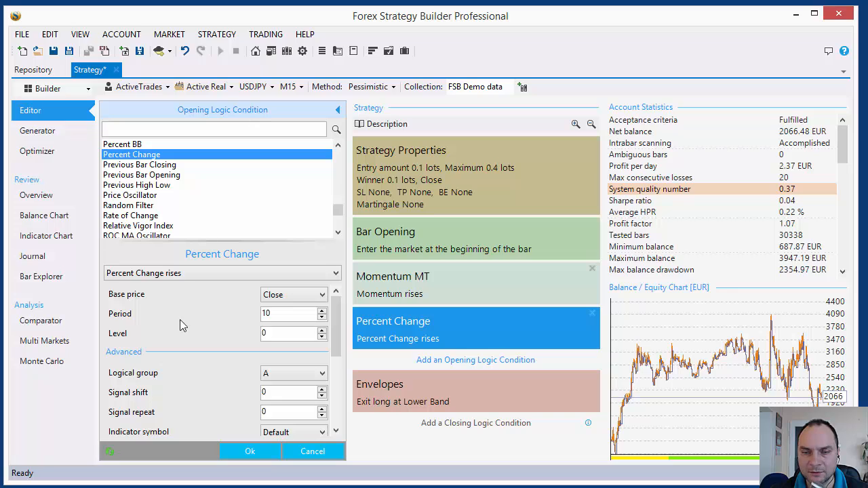
Compare the falls and higher than the Level line rules for Percent Change, and apply Percent Change falls
{"action": "left_click", "coordinate": [183, 275]}
{"action": "left_click", "coordinate": [185, 294]}
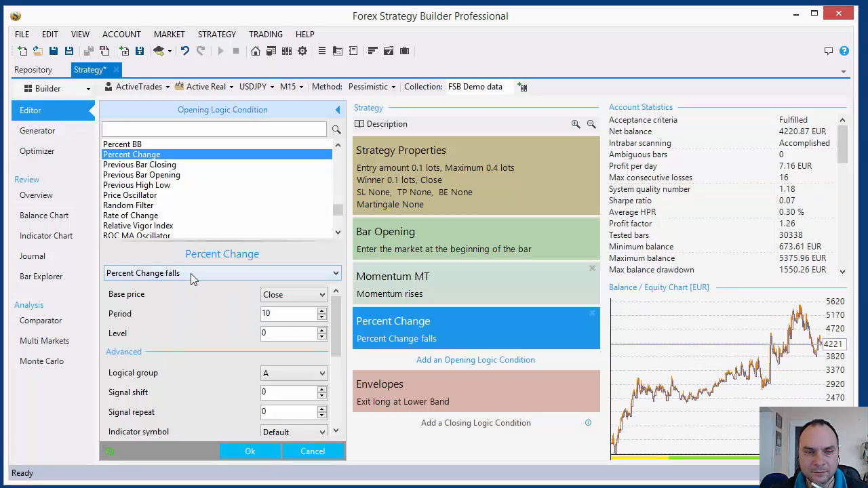
{"action": "left_click", "coordinate": [191, 274]}
{"action": "left_click", "coordinate": [183, 306]}
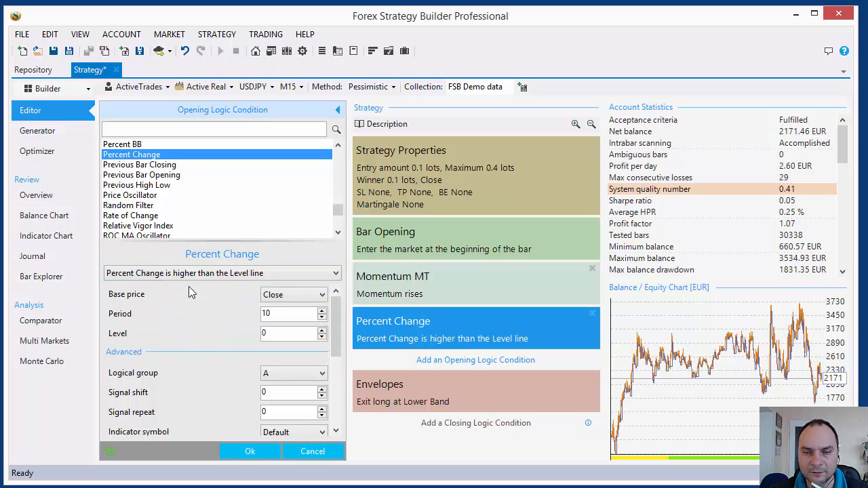
{"action": "left_click", "coordinate": [188, 274]}
{"action": "left_click", "coordinate": [185, 297]}
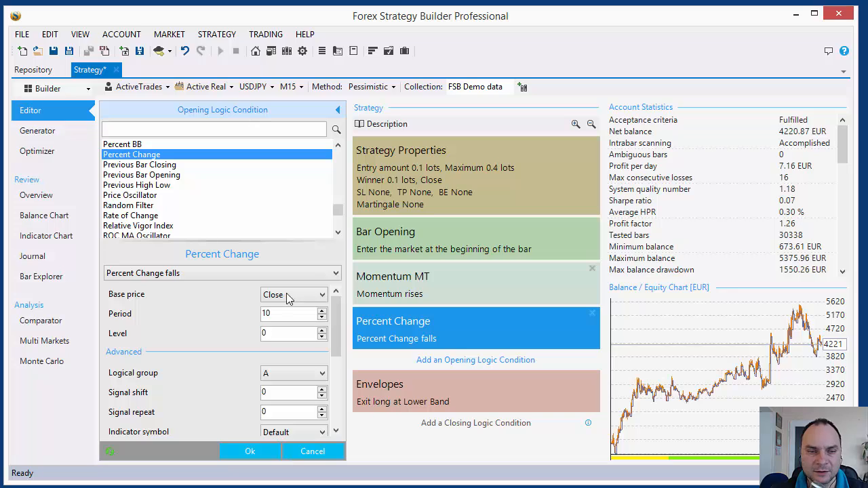
{"action": "left_click_drag", "start_coordinate": [292, 242], "coordinate": [293, 204]}
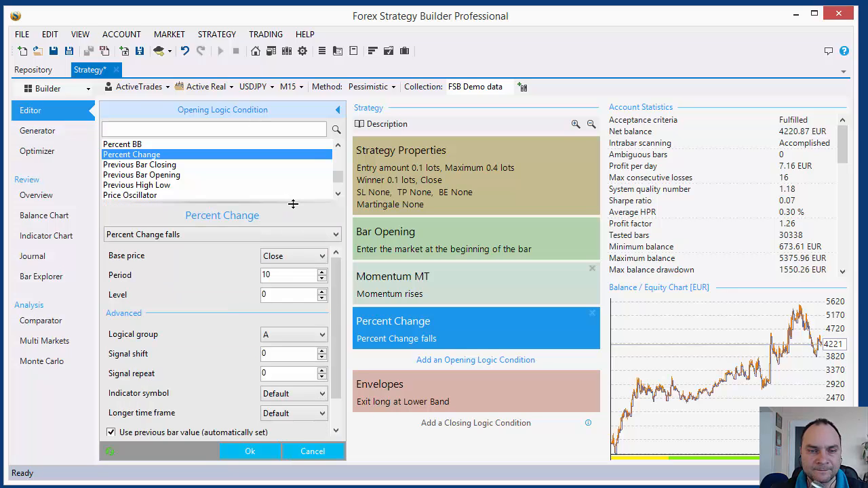
{"action": "mouse_move", "coordinate": [337, 283]}
{"action": "left_mouse_down"}
{"action": "mouse_move", "coordinate": [339, 317]}
{"action": "mouse_move", "coordinate": [344, 286]}
{"action": "left_mouse_up"}
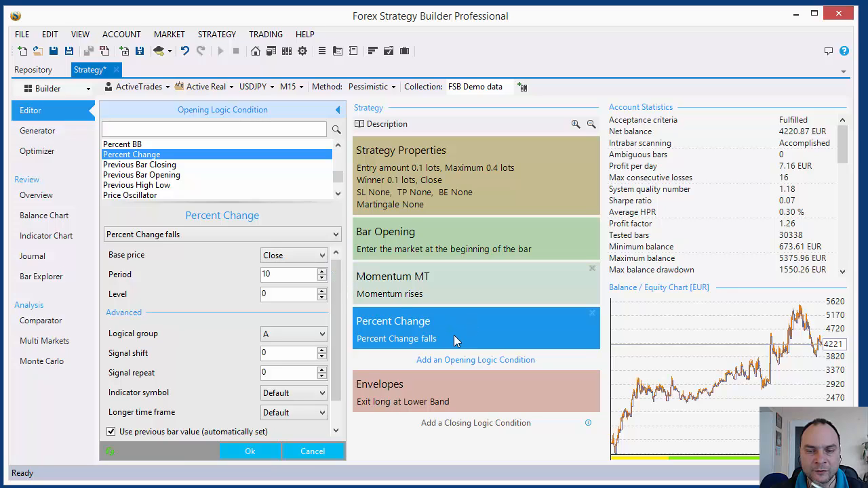
{"action": "left_click", "coordinate": [253, 452]}
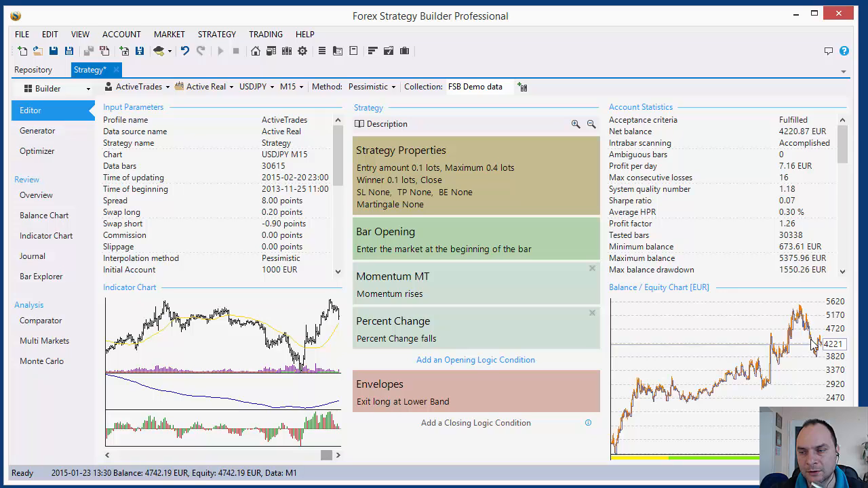
Try the default Momentum MT parameters with the falls and higher than the Level line rules, and apply Momentum rises
{"action": "left_click", "coordinate": [473, 296]}
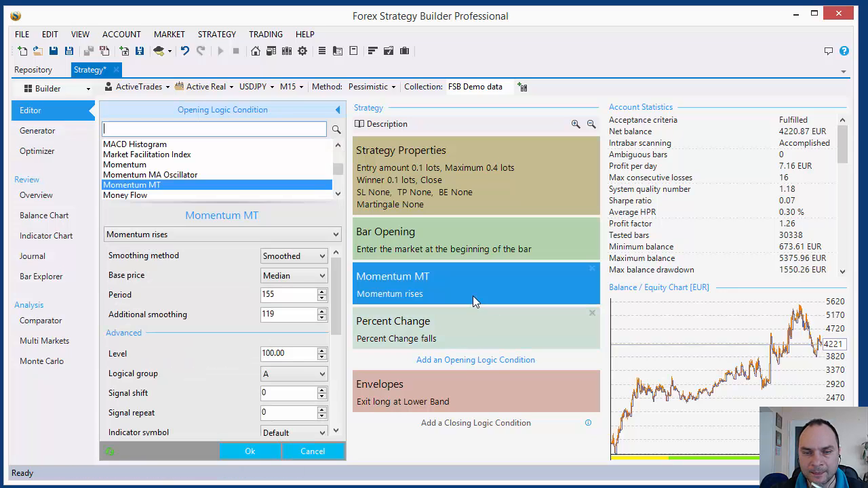
{"action": "left_click", "coordinate": [111, 451]}
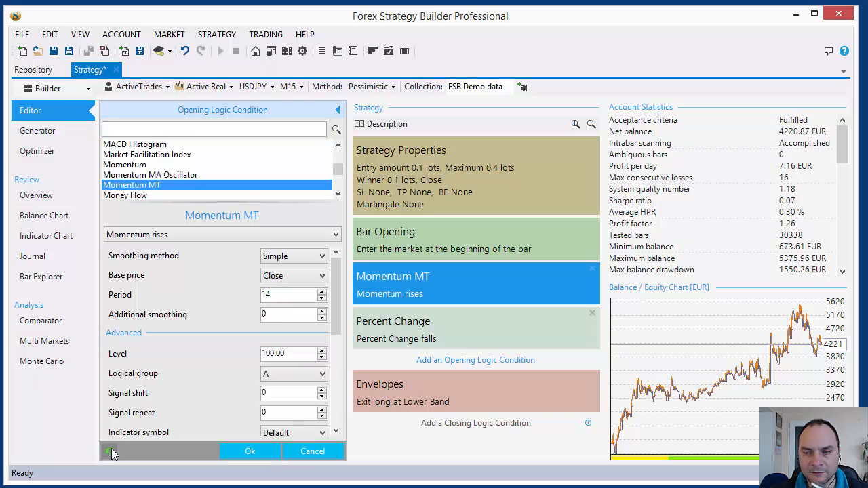
{"action": "left_click", "coordinate": [272, 237]}
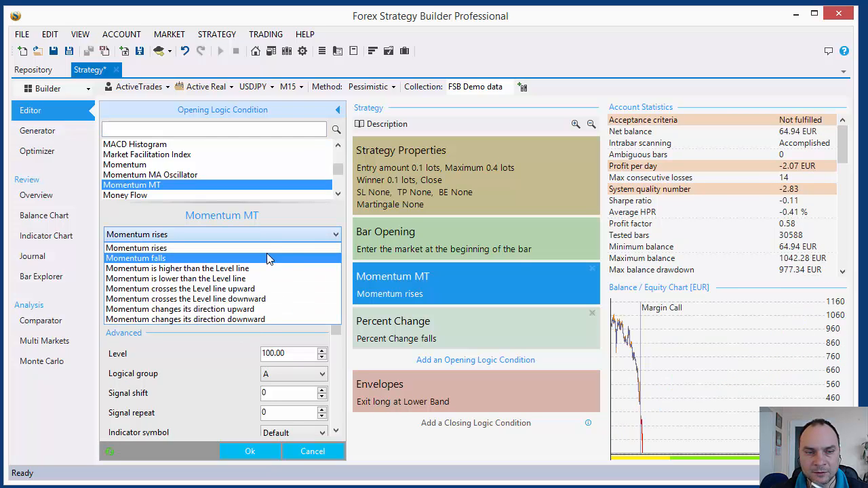
{"action": "left_click", "coordinate": [268, 259]}
{"action": "key", "text": "Down"}
{"action": "key", "text": "Down"}
{"action": "key", "text": "Down"}
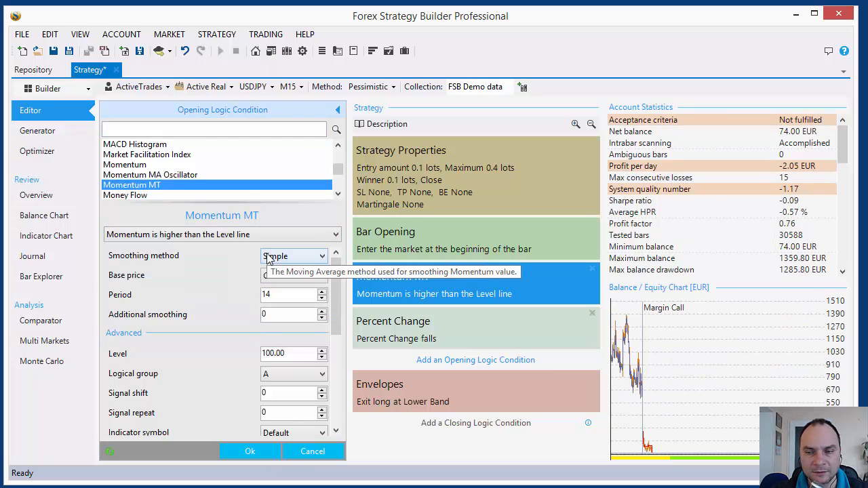
{"action": "key", "text": "Up"}
{"action": "key", "text": "Up"}
{"action": "key", "text": "Up"}
{"action": "key", "text": "Up"}
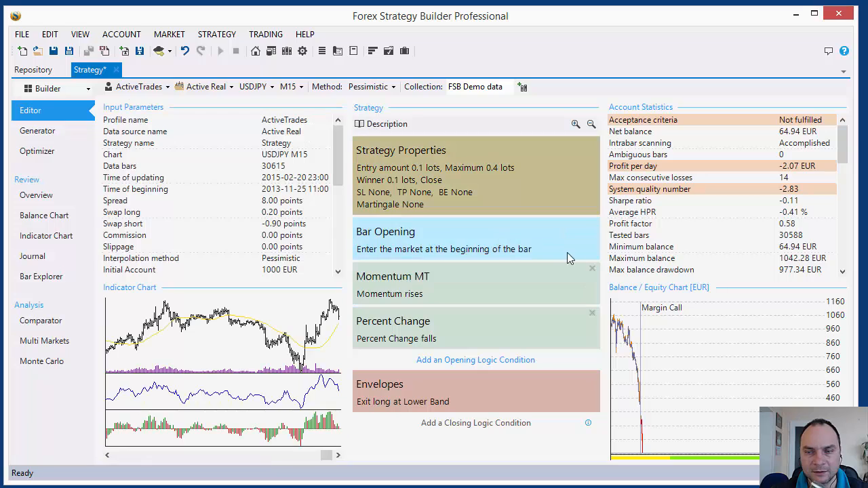
Try the strategy without the Momentum MT condition, and undo the removal
{"action": "left_click", "coordinate": [592, 268]}
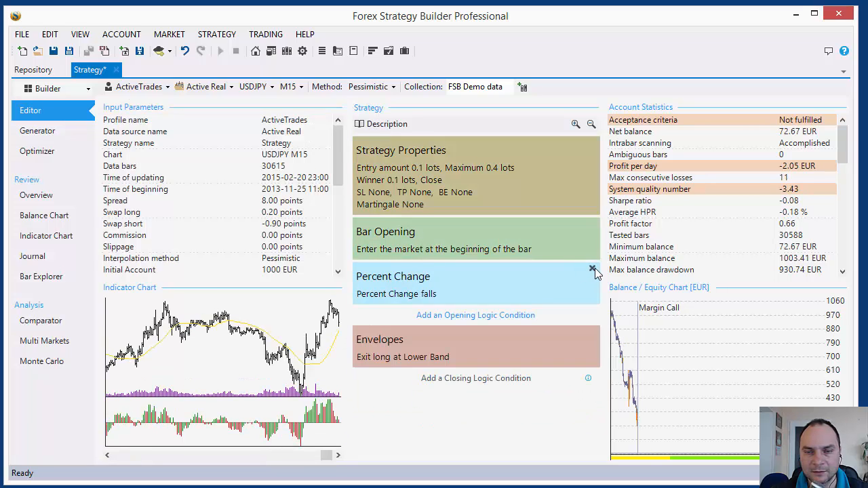
{"action": "key", "text": "ctrl+z"}
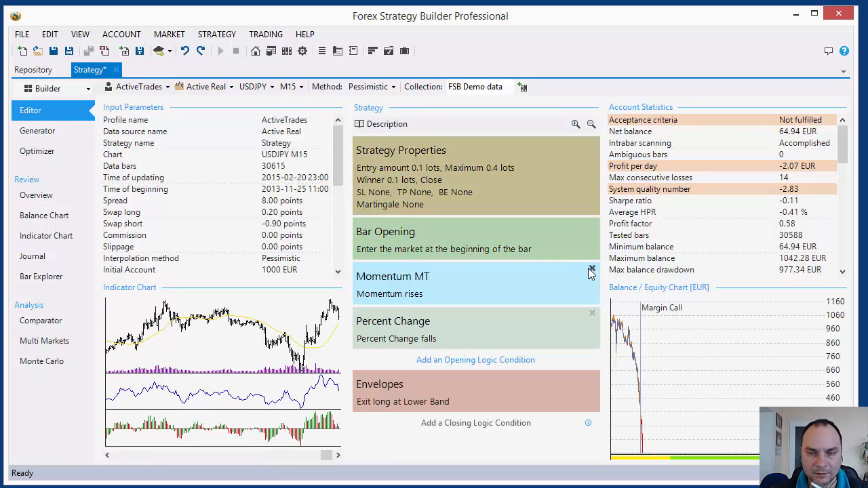
Try Additional smoothing values of 0 and 150 for the Momentum MT condition
{"action": "left_click", "coordinate": [434, 296]}
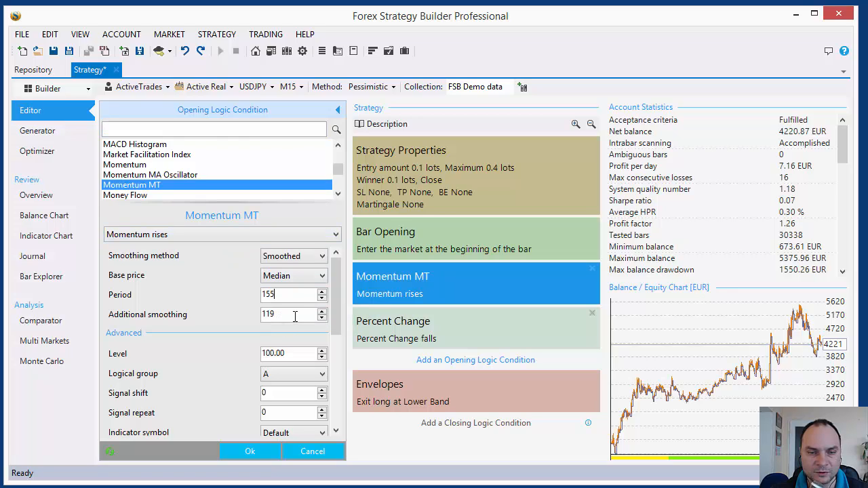
{"action": "left_click_drag", "start_coordinate": [295, 315], "coordinate": [180, 315]}
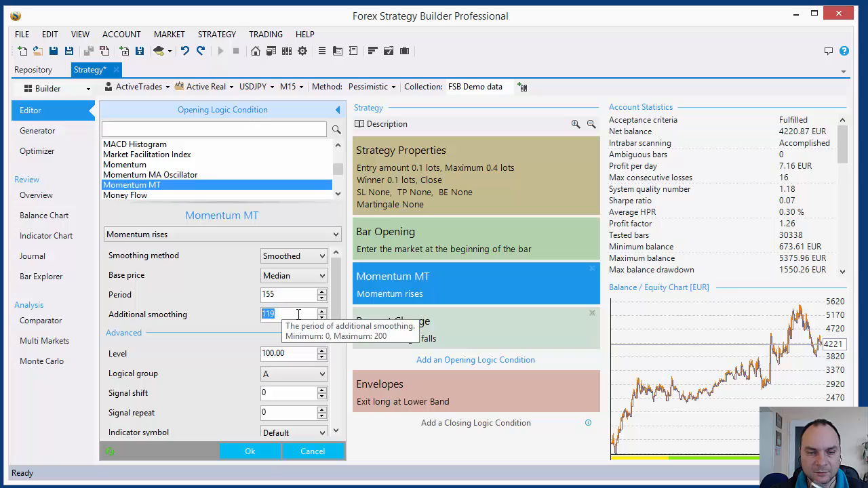
{"action": "type", "text": "0"}
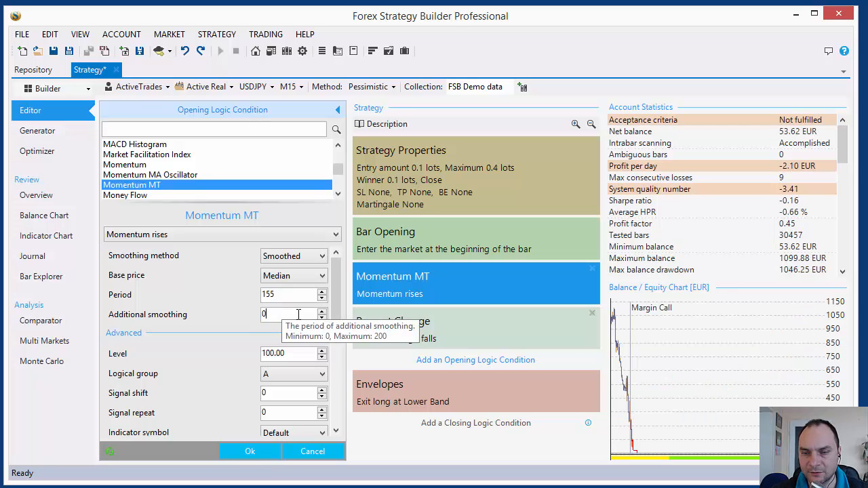
{"action": "left_click_drag", "start_coordinate": [286, 317], "coordinate": [208, 311]}
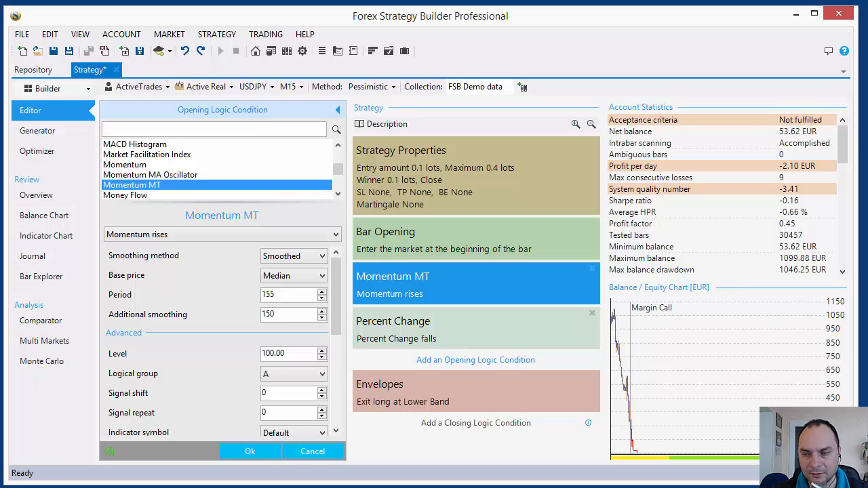
Try Period values of 150, 60 and 200 for the Momentum MT condition
{"action": "left_click_drag", "start_coordinate": [297, 295], "coordinate": [215, 296]}
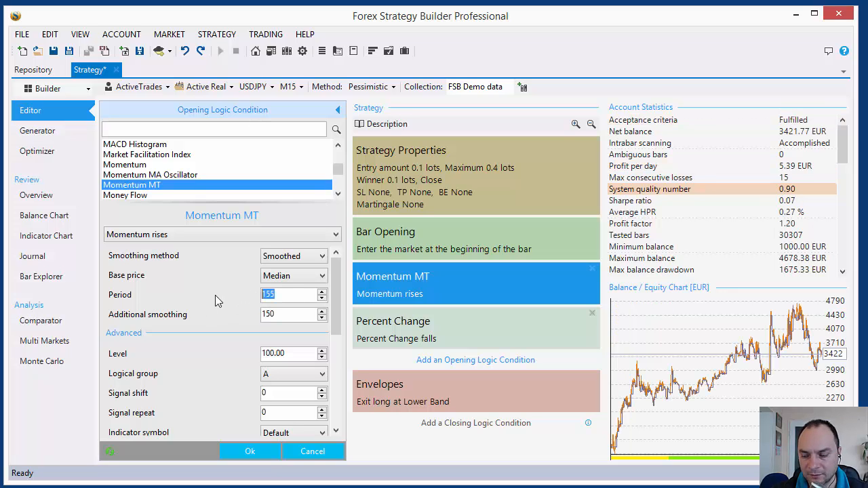
{"action": "type", "text": "150"}
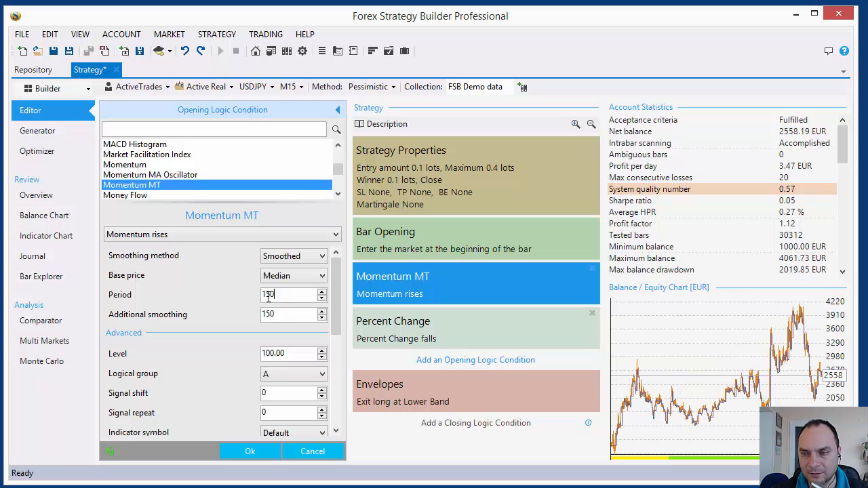
{"action": "left_click_drag", "start_coordinate": [284, 294], "coordinate": [163, 293]}
{"action": "type", "text": "60"}
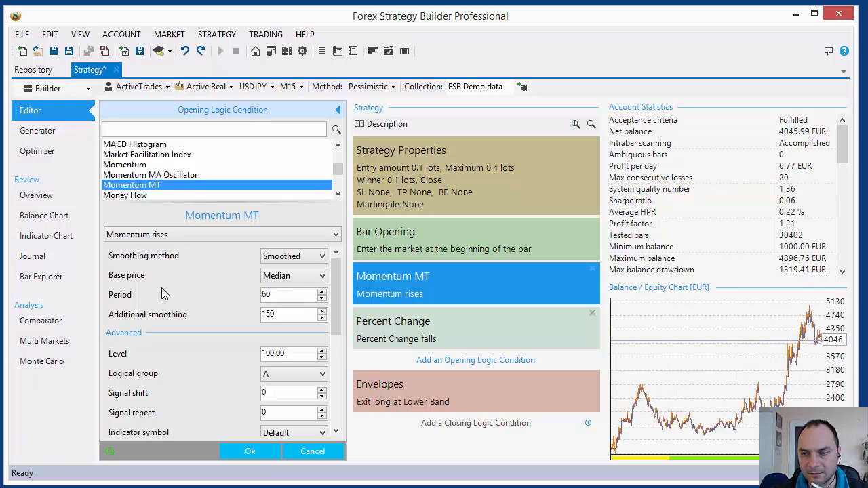
{"action": "double_click", "coordinate": [282, 297]}
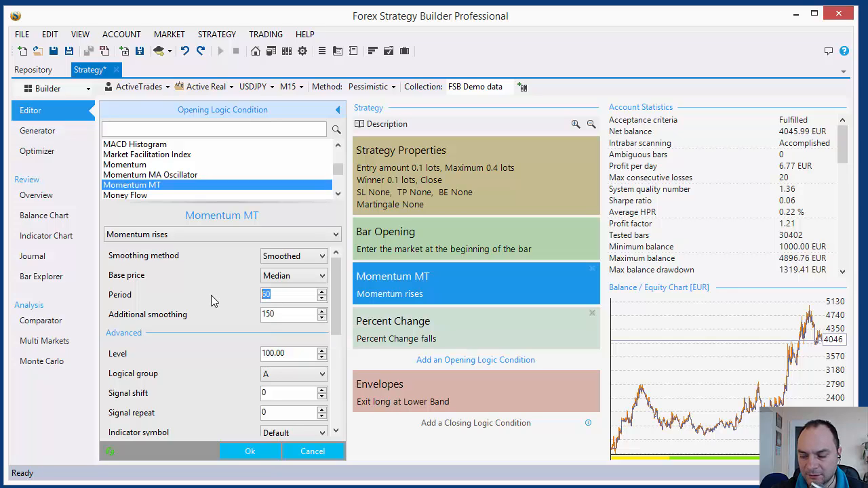
{"action": "type", "text": "200"}
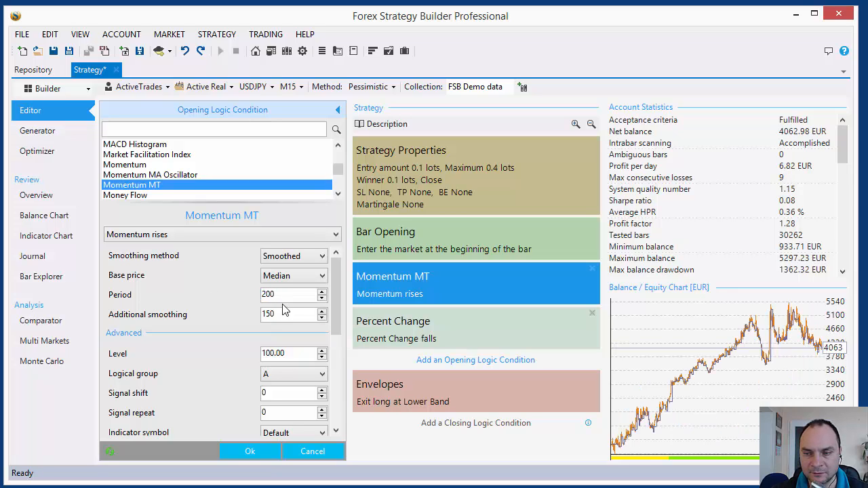
Try Additional smoothing 0 with Simple smoothing and the Close base price for Momentum MT, and discard all changes to the condition
{"action": "left_click_drag", "start_coordinate": [292, 312], "coordinate": [203, 309]}
{"action": "type", "text": "0"}
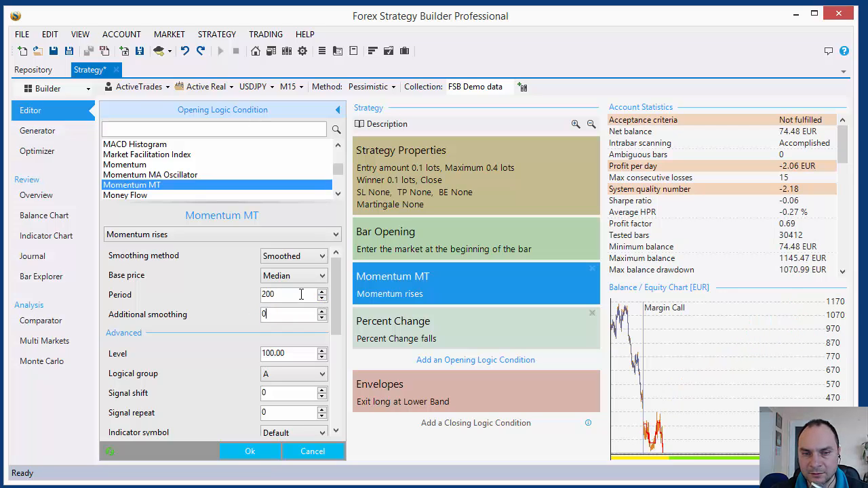
{"action": "left_click", "coordinate": [310, 257]}
{"action": "left_click", "coordinate": [305, 271]}
{"action": "left_click", "coordinate": [298, 276]}
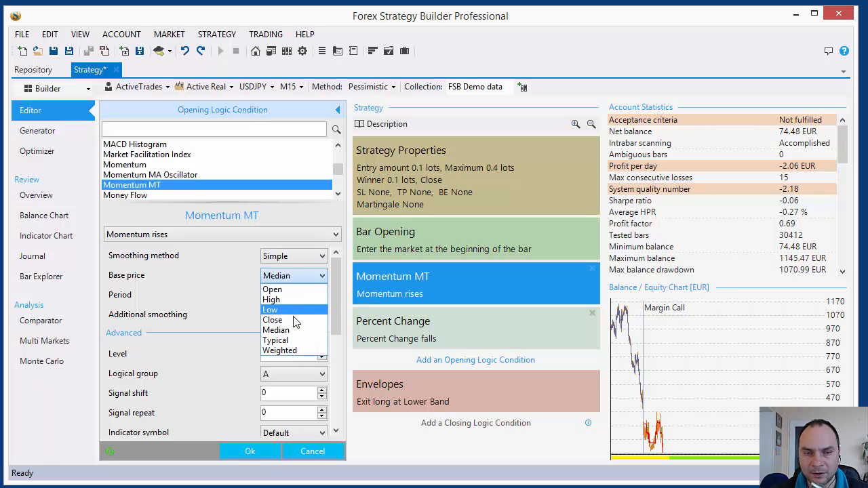
{"action": "left_click", "coordinate": [293, 319]}
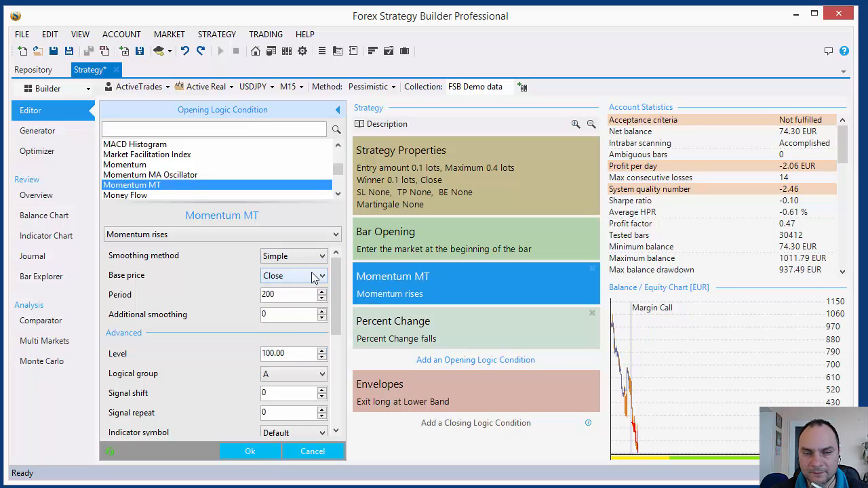
{"action": "left_click", "coordinate": [324, 453]}
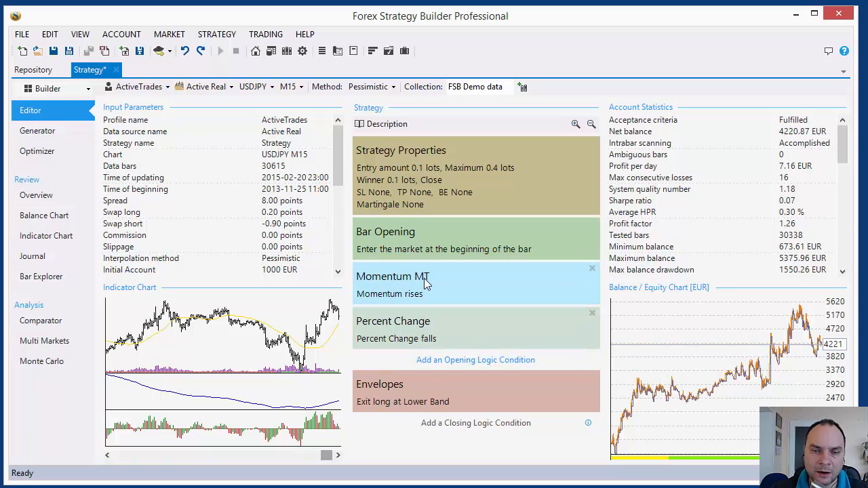
Review the parameters of the Envelopes exit, the Bar Opening entry and the Momentum MT condition without changing them
{"action": "mouse_move", "coordinate": [495, 299]}
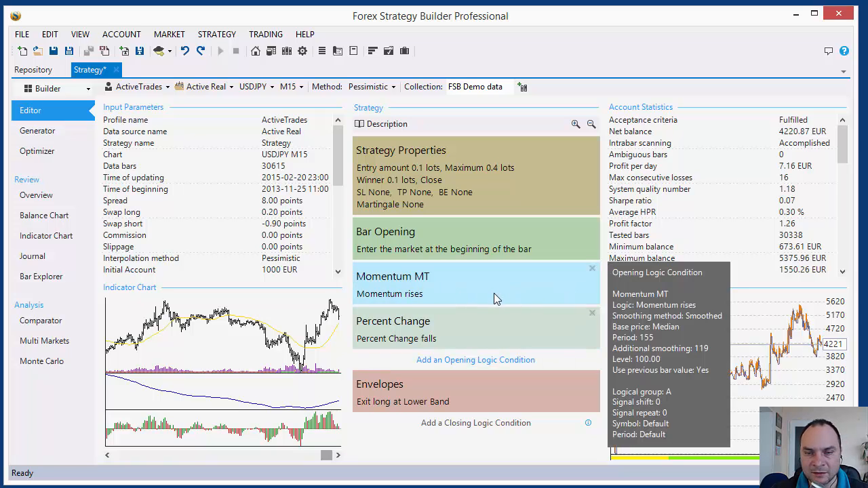
{"action": "left_click", "coordinate": [401, 405]}
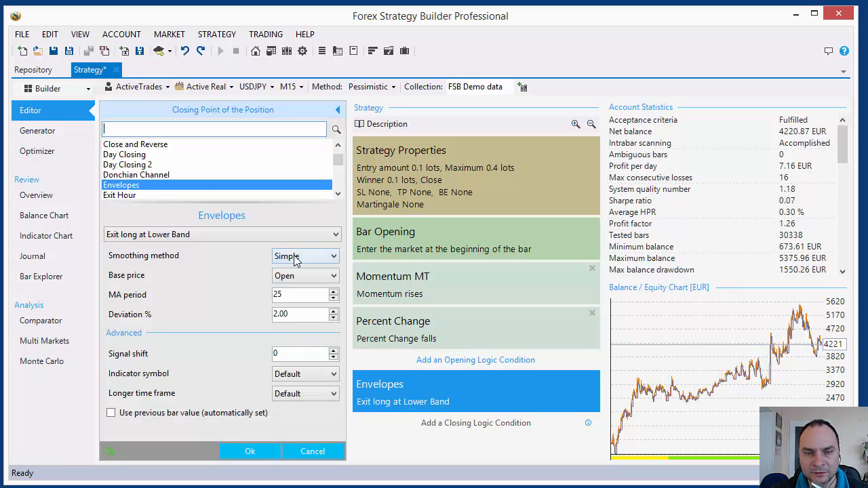
{"action": "left_click", "coordinate": [314, 452]}
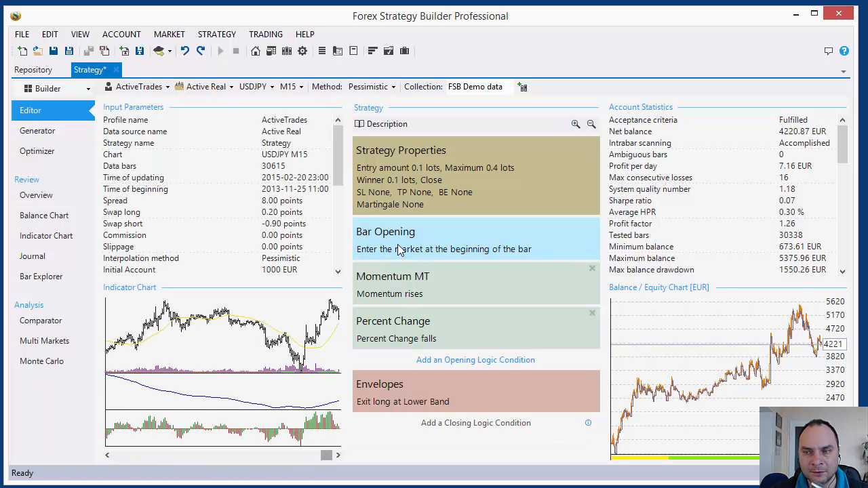
{"action": "mouse_move", "coordinate": [400, 250]}
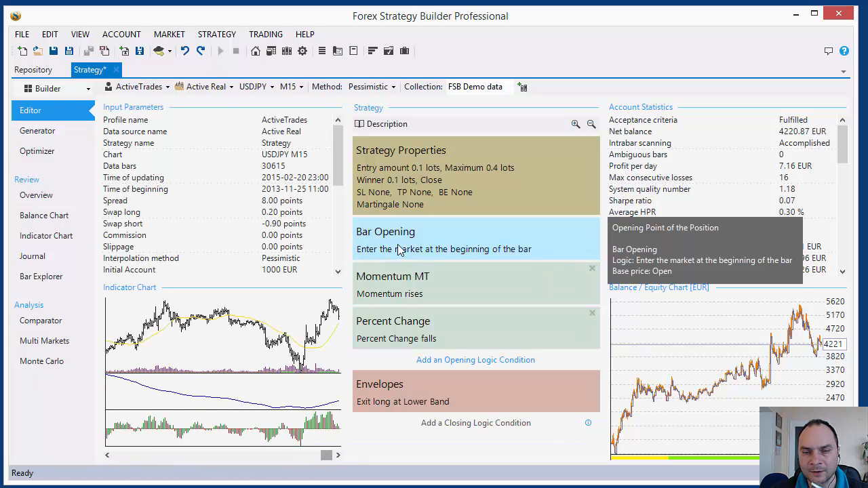
{"action": "left_click", "coordinate": [397, 290]}
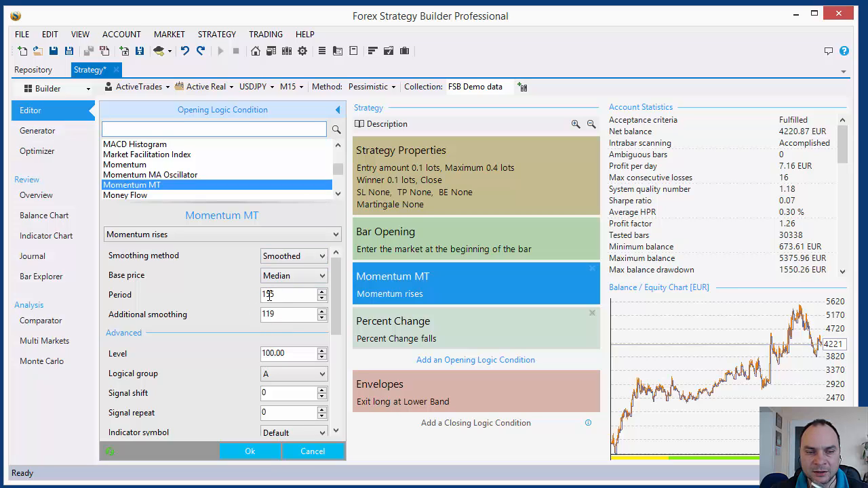
{"action": "left_click", "coordinate": [314, 452]}
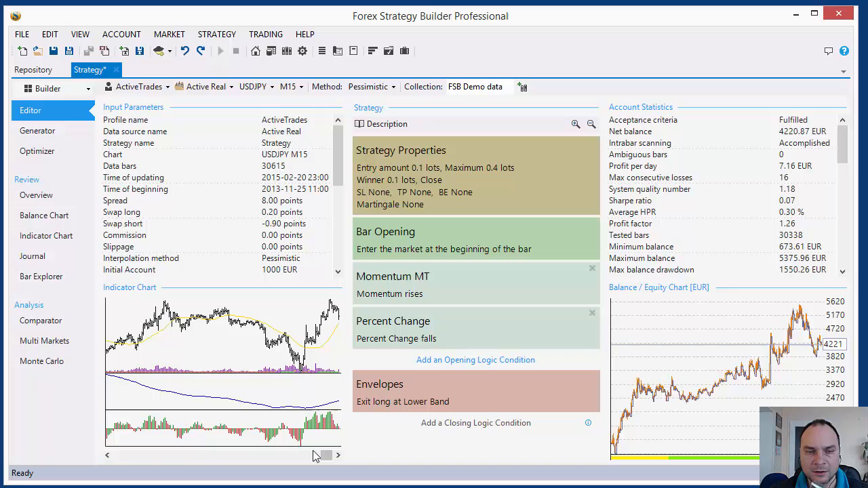
Select the Momentum MT Period and Additional smoothing parameters for optimization in the Optimizer
{"action": "left_click", "coordinate": [57, 156]}
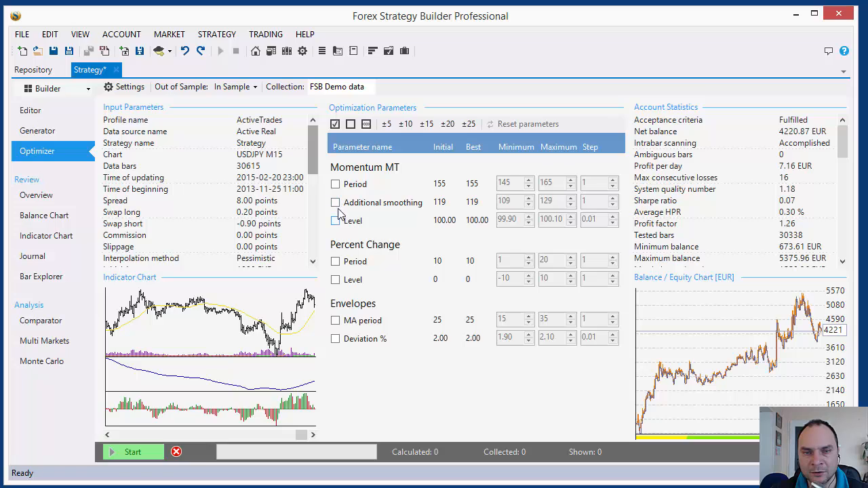
{"action": "left_click", "coordinate": [335, 184]}
{"action": "left_click", "coordinate": [335, 202]}
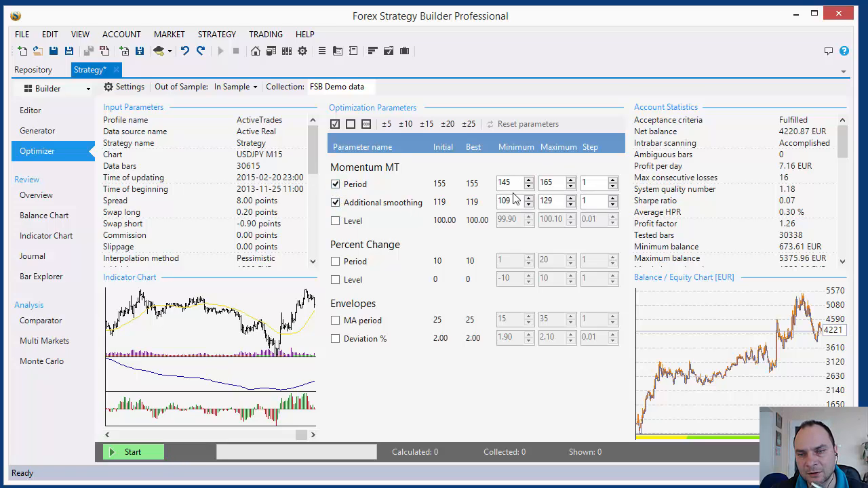
Set the optimization range of Momentum MT Additional smoothing to a minimum of 0 and a maximum of 150
{"action": "left_click_drag", "start_coordinate": [516, 183], "coordinate": [428, 209]}
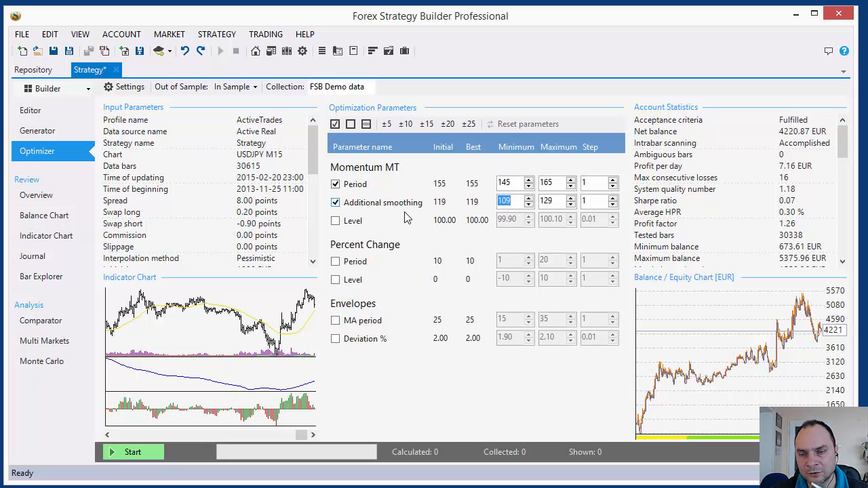
{"action": "type", "text": "0"}
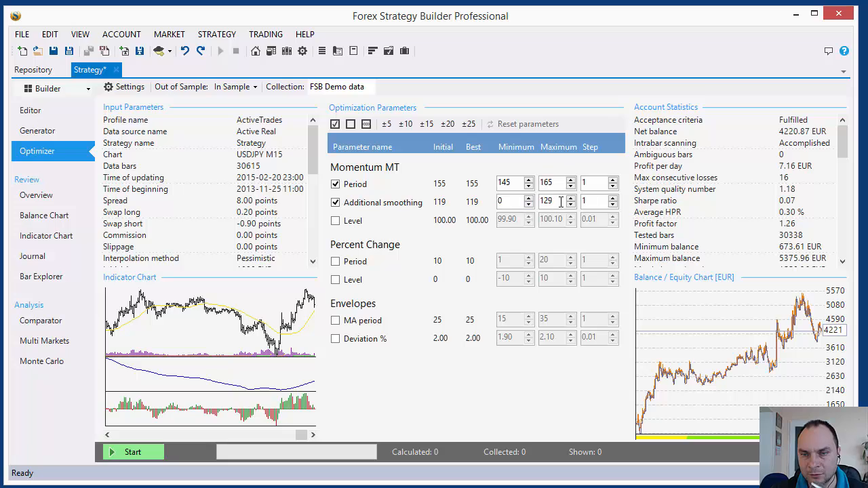
{"action": "key", "text": "Tab"}
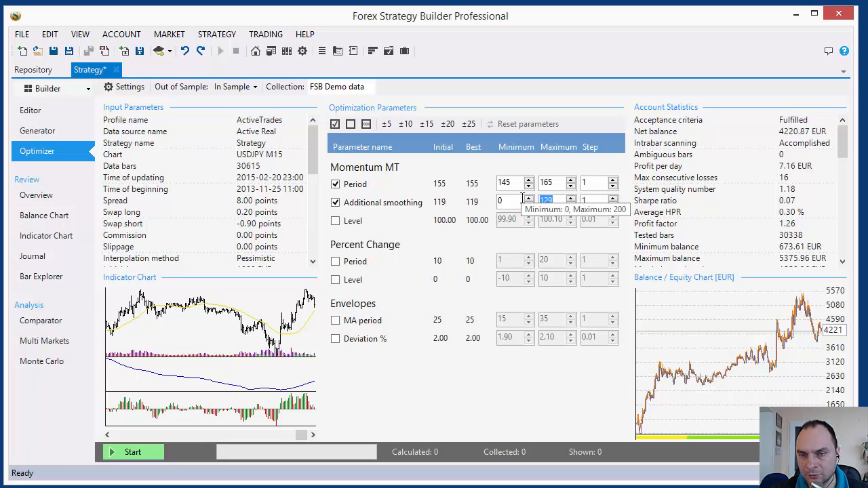
{"action": "type", "text": "1"}
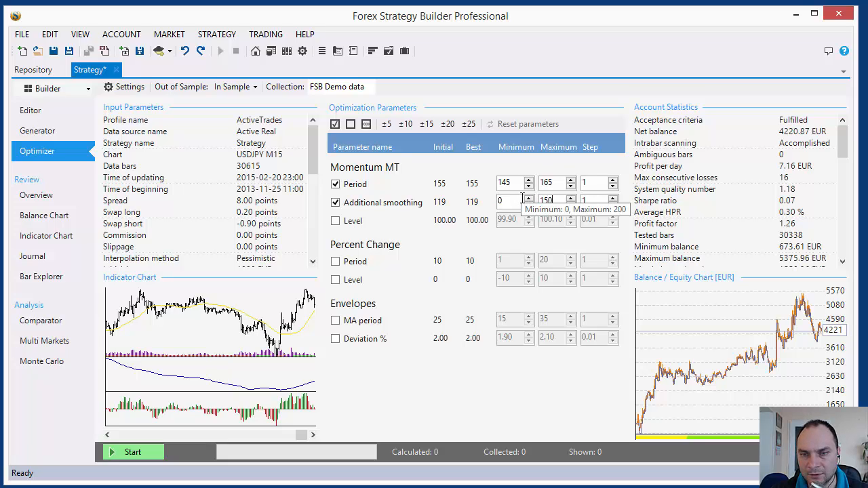
{"action": "type", "text": "50"}
Set the Momentum MT Period range to 20–160, use step 10 for both Period and Additional smoothing, and start the optimization
{"action": "left_click_drag", "start_coordinate": [521, 182], "coordinate": [449, 183]}
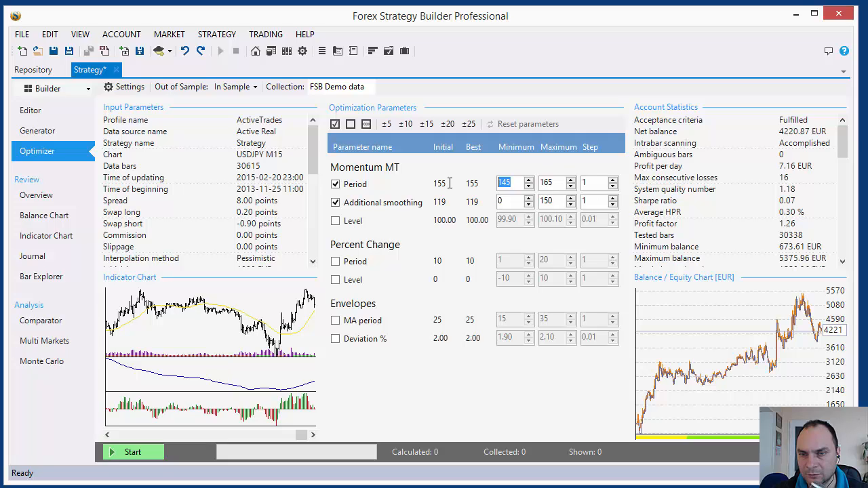
{"action": "type", "text": "20"}
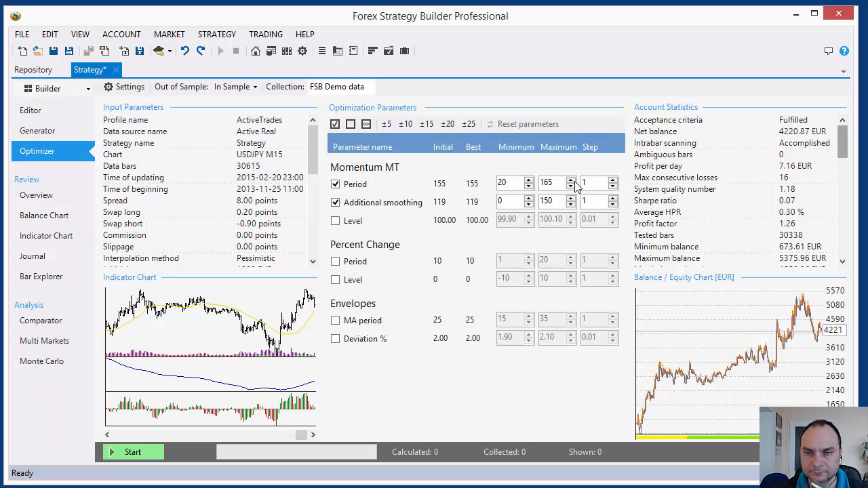
{"action": "left_click_drag", "start_coordinate": [564, 182], "coordinate": [537, 182]}
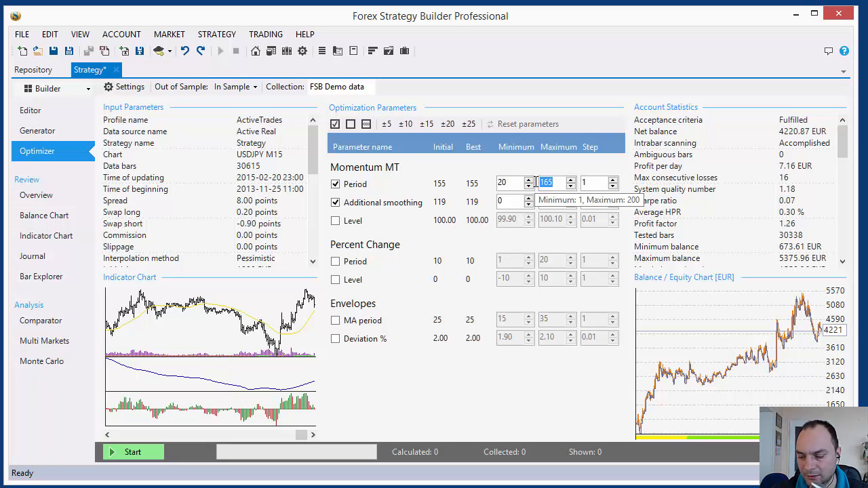
{"action": "key", "text": "BackSpace"}
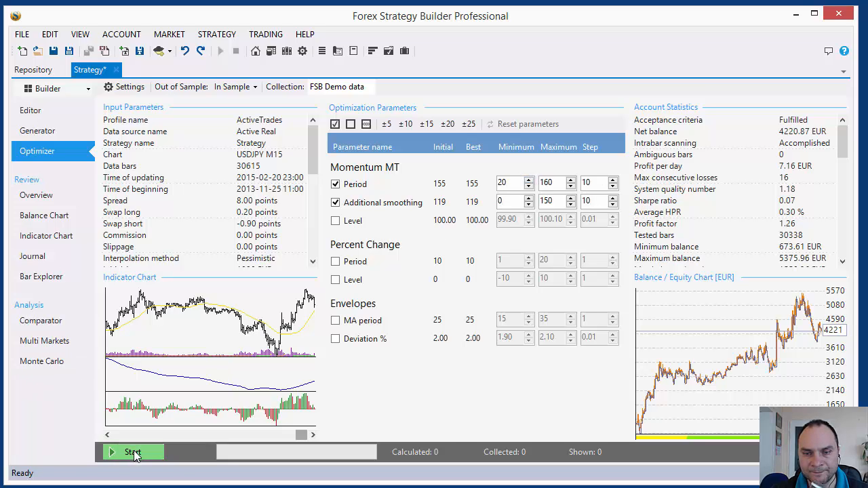
{"action": "left_click", "coordinate": [133, 453]}
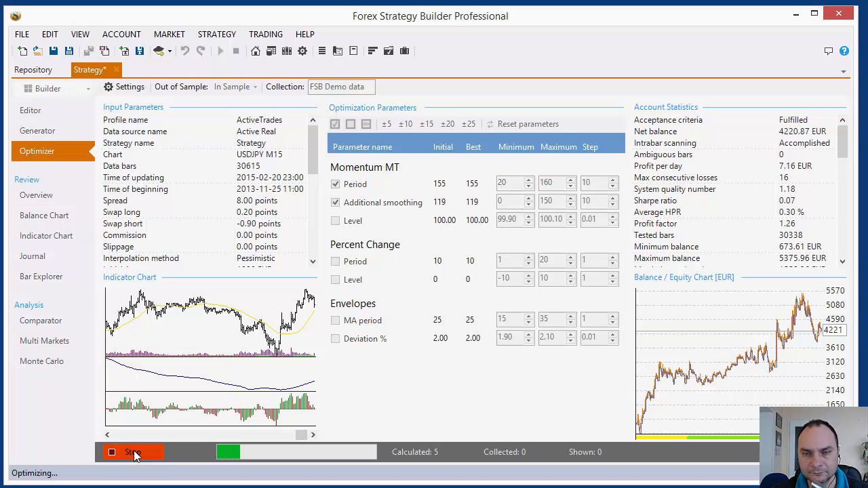
Check the optimizer settings without changing them, and reset the optimized parameters to their initial values
{"action": "left_click", "coordinate": [135, 91]}
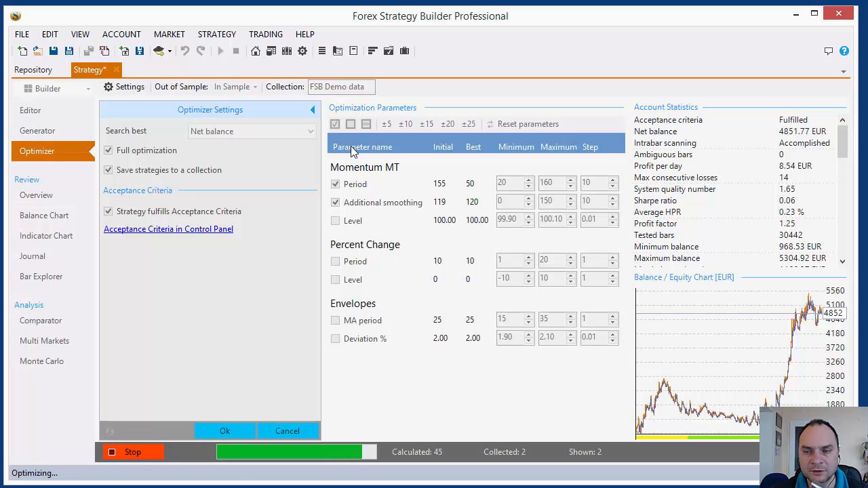
{"action": "left_click", "coordinate": [293, 431]}
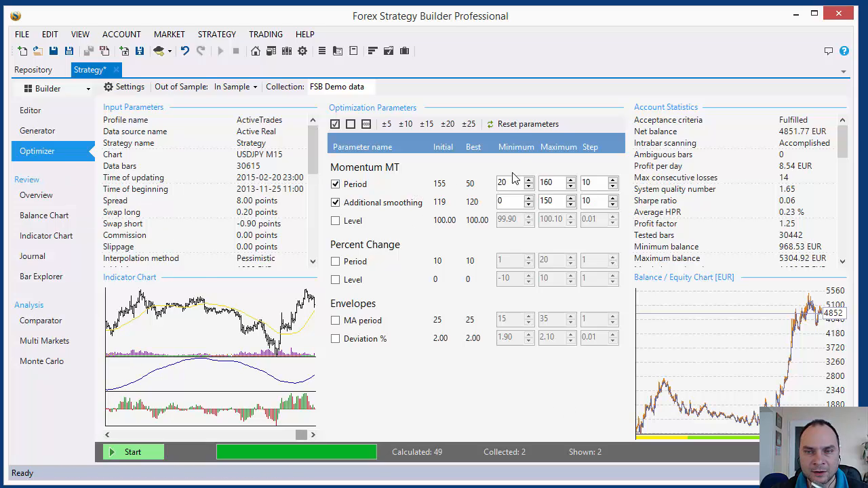
{"action": "left_click", "coordinate": [504, 126]}
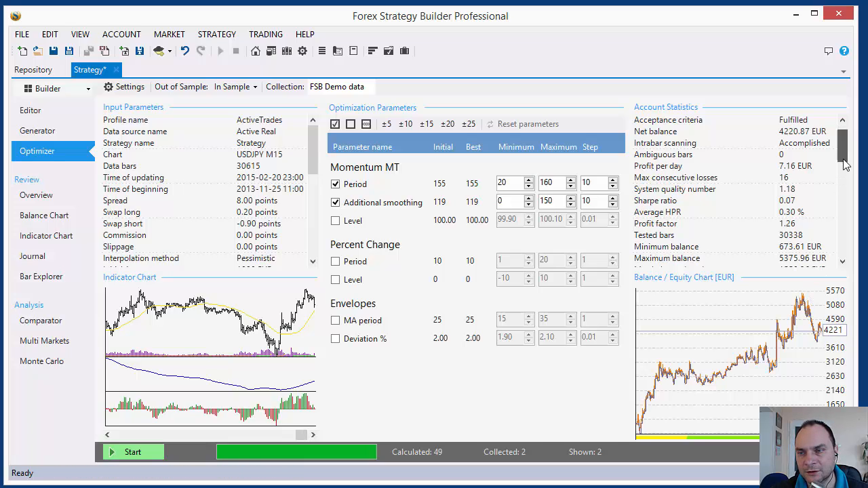
Review the account statistics and set the optimizer to search for the best System quality number
{"action": "left_click_drag", "start_coordinate": [843, 156], "coordinate": [825, 131]}
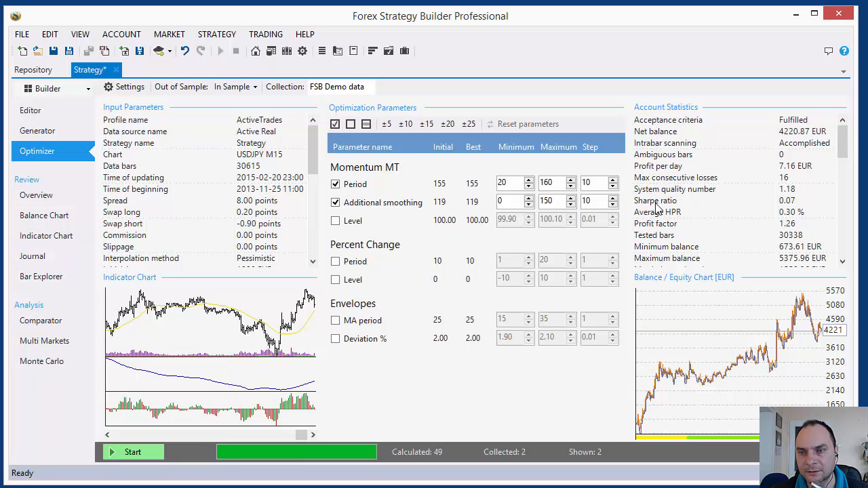
{"action": "scroll", "coordinate": [664, 244], "scroll_direction": "down", "scroll_amount": 1}
{"action": "scroll", "coordinate": [664, 244], "scroll_direction": "down", "scroll_amount": 2}
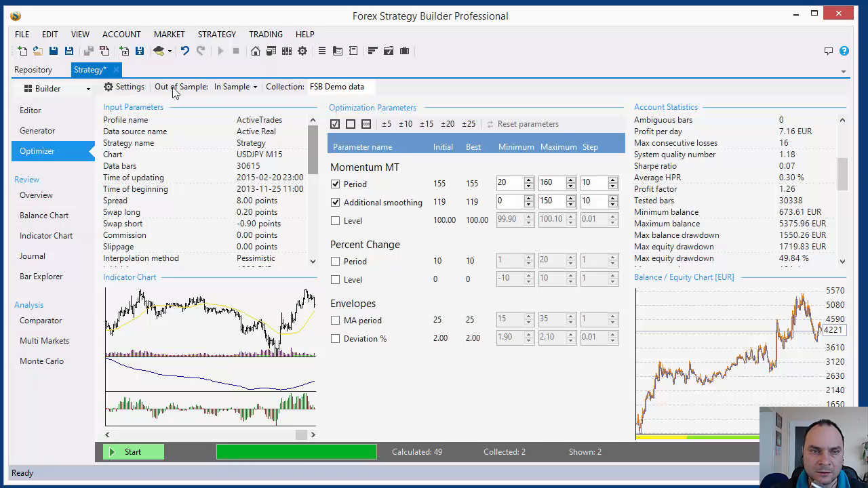
{"action": "left_click", "coordinate": [117, 88]}
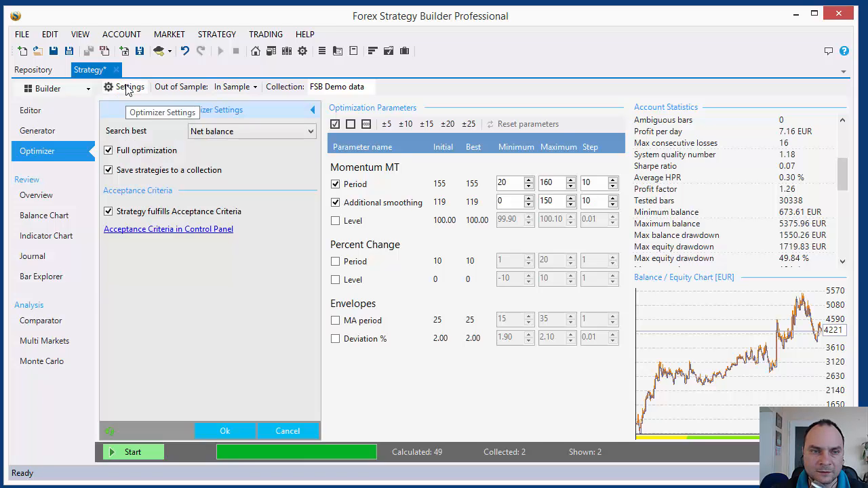
{"action": "left_click", "coordinate": [212, 133]}
{"action": "left_click", "coordinate": [212, 135]}
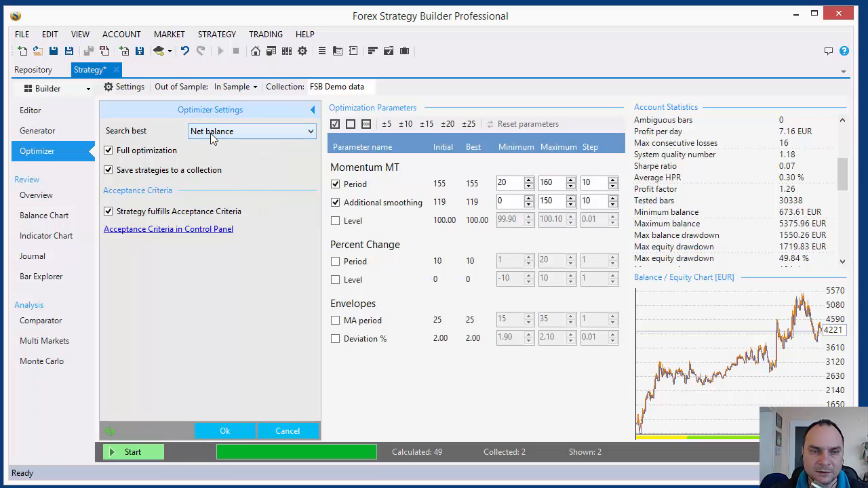
{"action": "left_click", "coordinate": [212, 133]}
{"action": "left_click", "coordinate": [211, 155]}
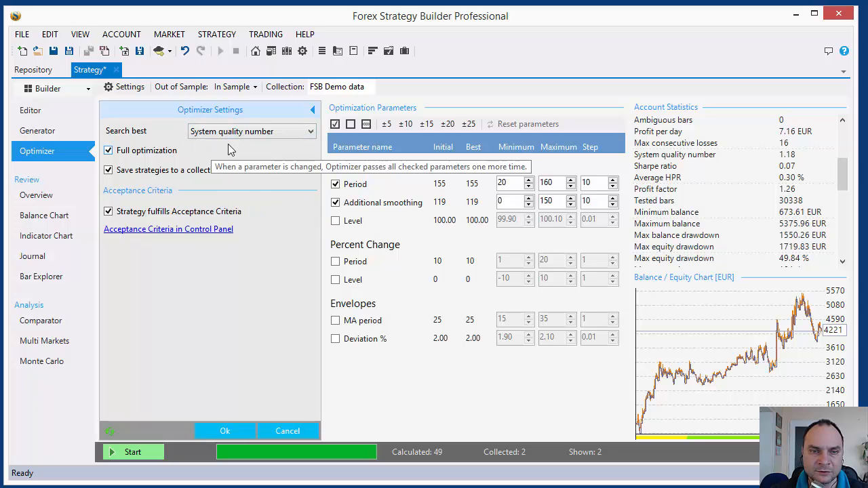
{"action": "left_click", "coordinate": [225, 431]}
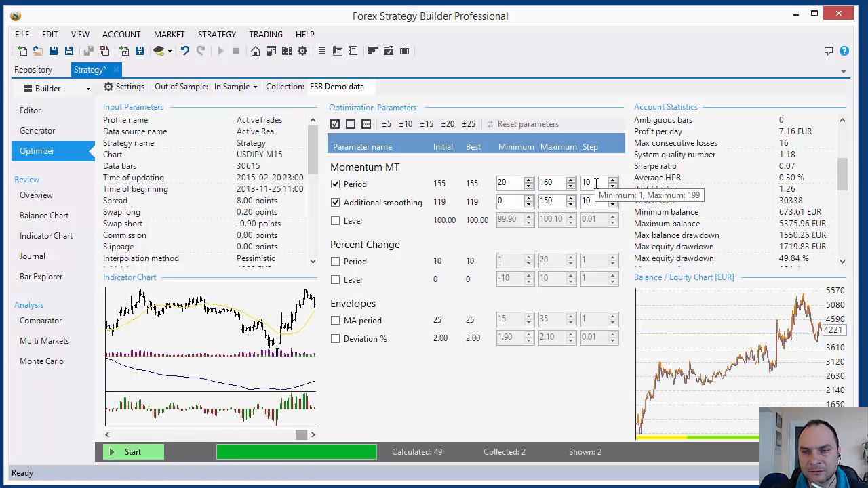
Set the optimization step to 5 for both Momentum MT Period and Additional smoothing
{"action": "left_click_drag", "start_coordinate": [595, 184], "coordinate": [548, 183]}
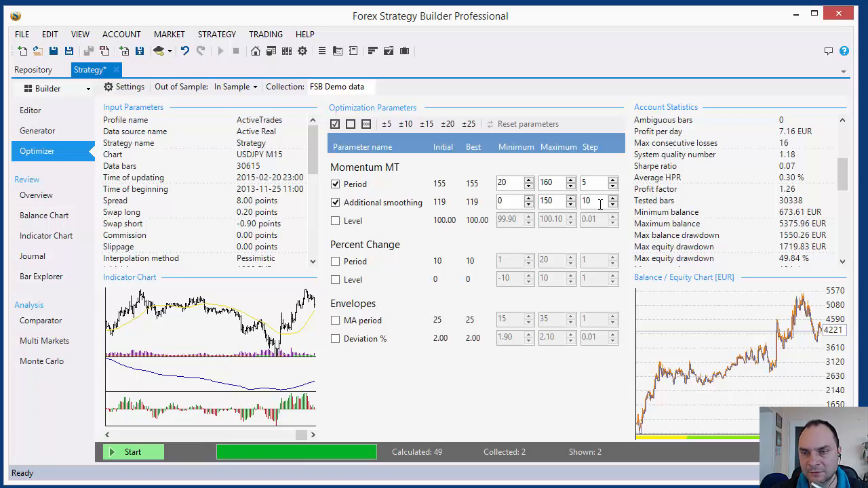
{"action": "left_click_drag", "start_coordinate": [596, 201], "coordinate": [558, 205]}
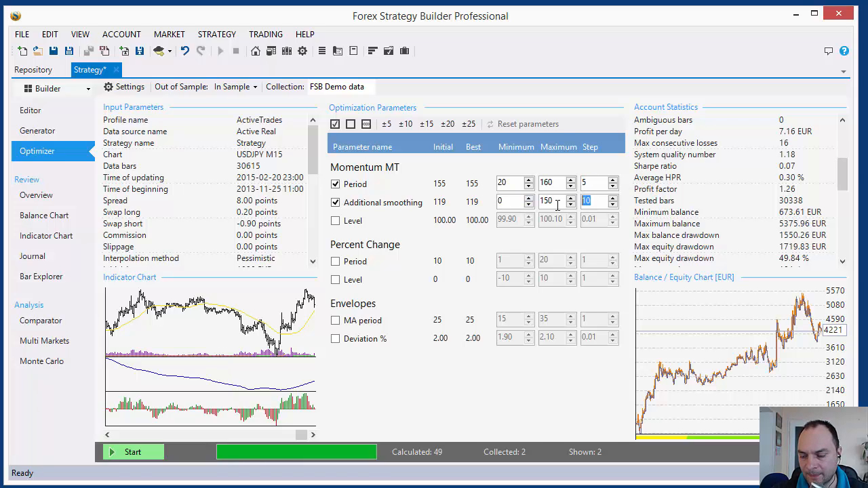
{"action": "type", "text": "5"}
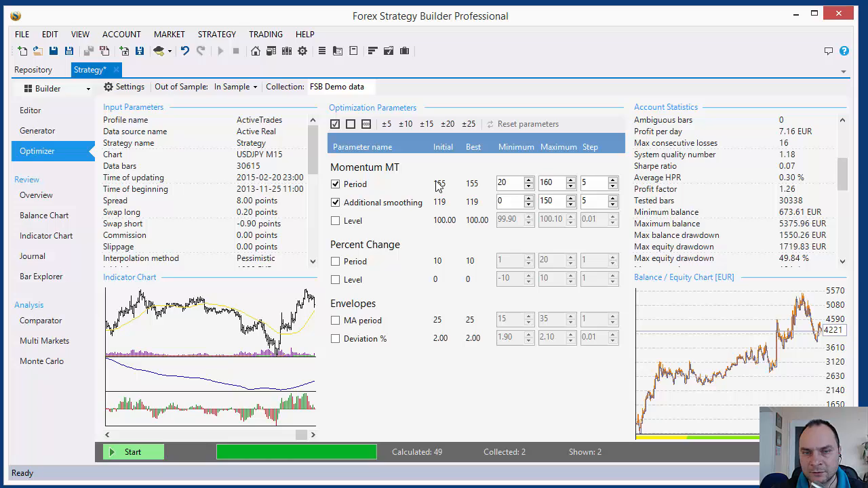
Confirm System quality number as the search criterion in the optimizer settings and start the optimization again
{"action": "left_click", "coordinate": [132, 88]}
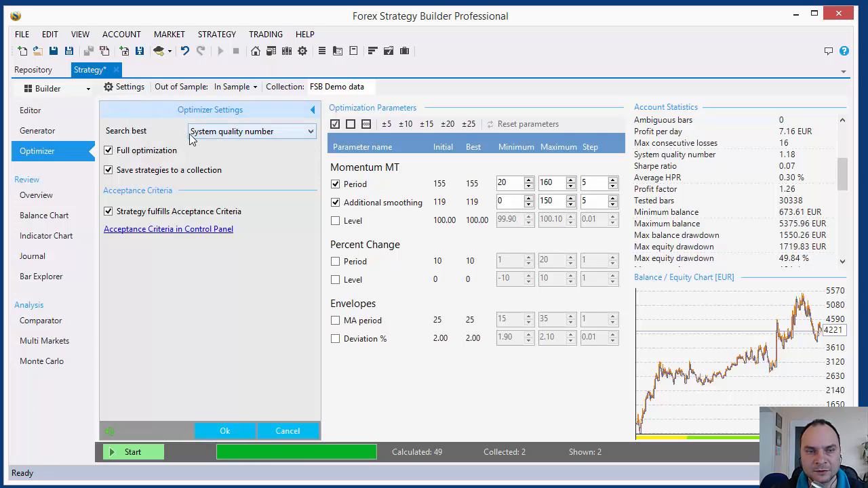
{"action": "left_click", "coordinate": [244, 134]}
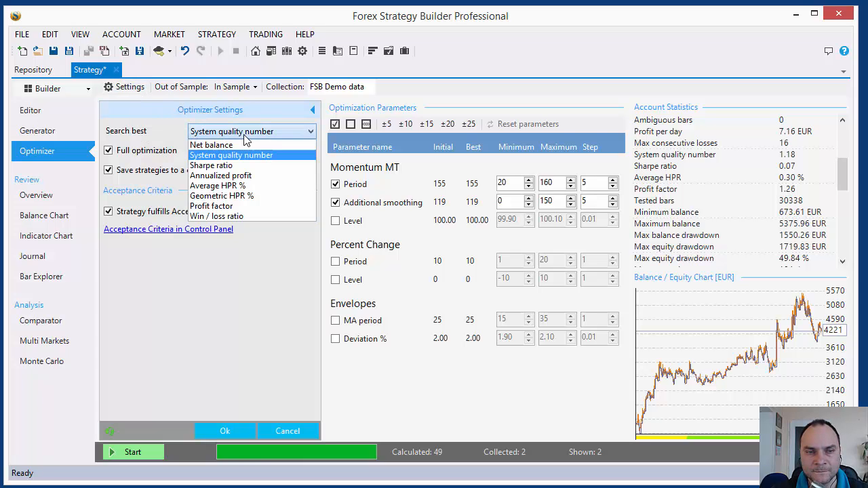
{"action": "left_click", "coordinate": [246, 136]}
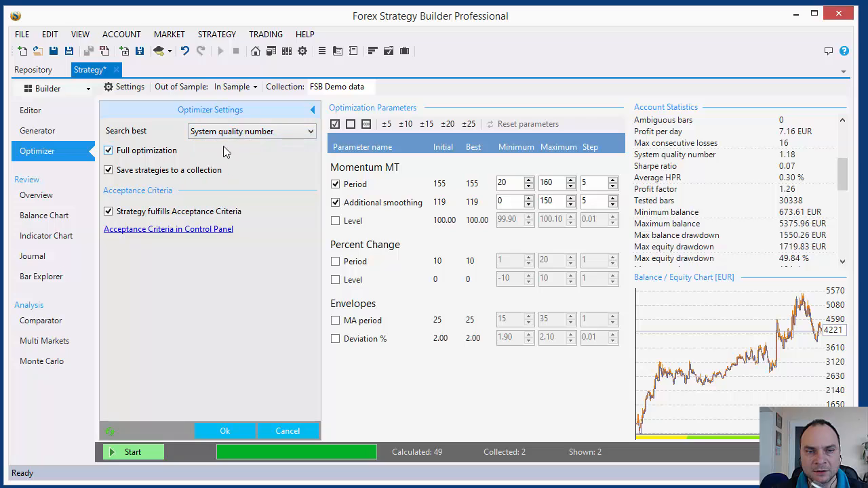
{"action": "left_click", "coordinate": [234, 433]}
{"action": "left_click", "coordinate": [138, 453]}
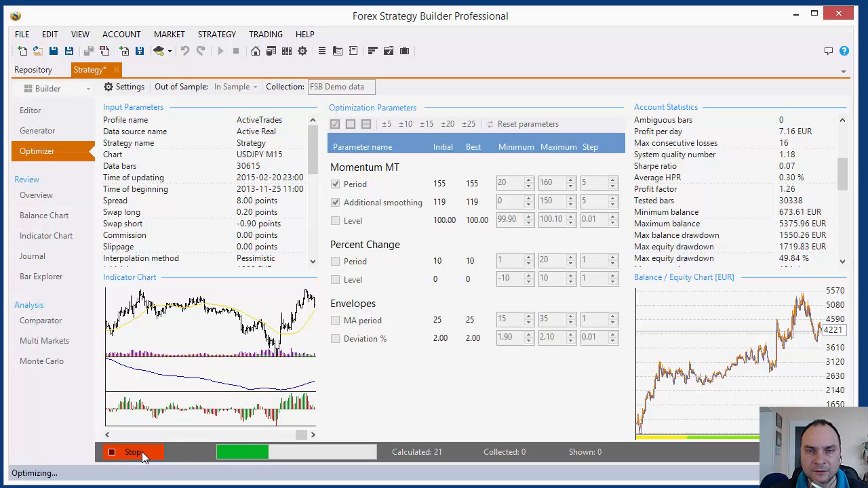
Open the second strategy of the Active USDJPY M15 collection, with Pivot Points entry and Trailing Stop Limit exit, from the repository
{"action": "left_click", "coordinate": [35, 74]}
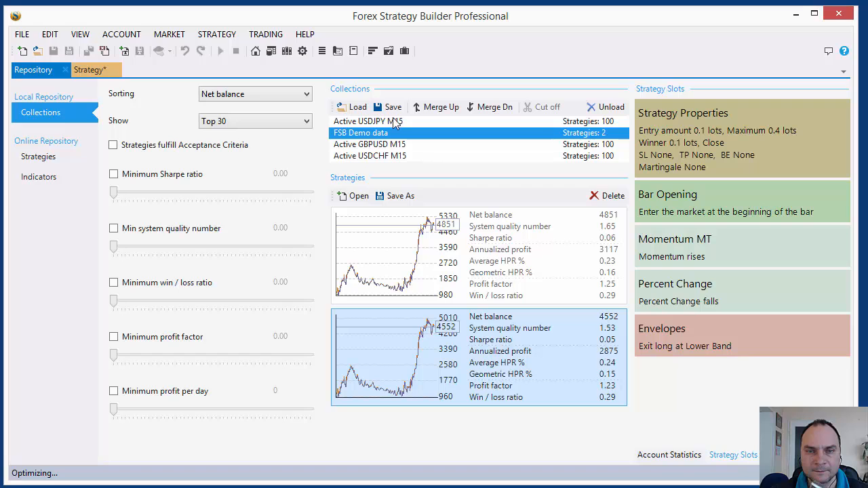
{"action": "left_click", "coordinate": [89, 71]}
{"action": "left_click", "coordinate": [31, 71]}
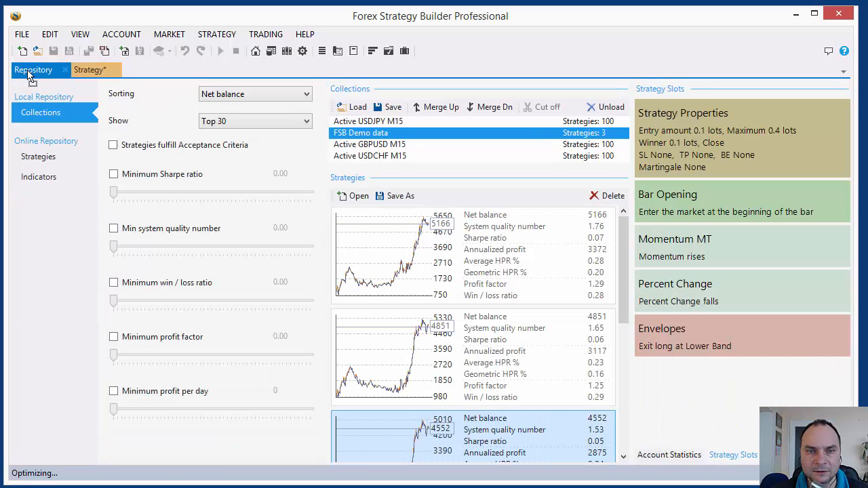
{"action": "left_click", "coordinate": [378, 124]}
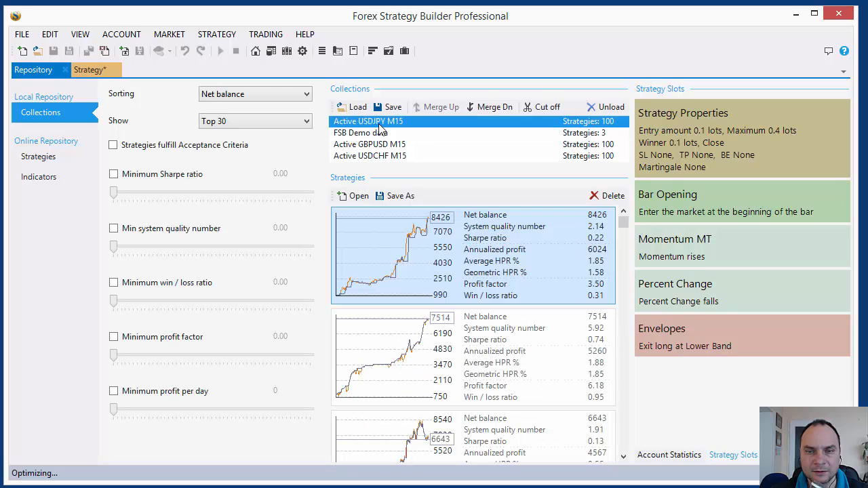
{"action": "left_click", "coordinate": [432, 344]}
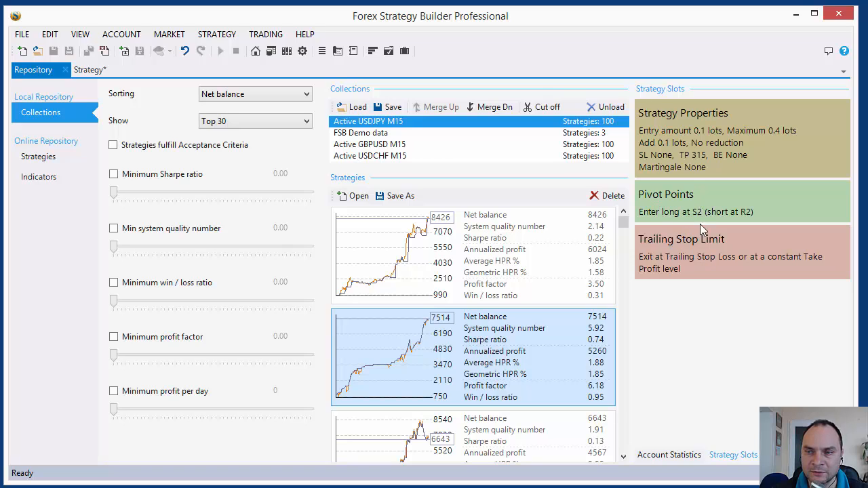
{"action": "double_click", "coordinate": [437, 352]}
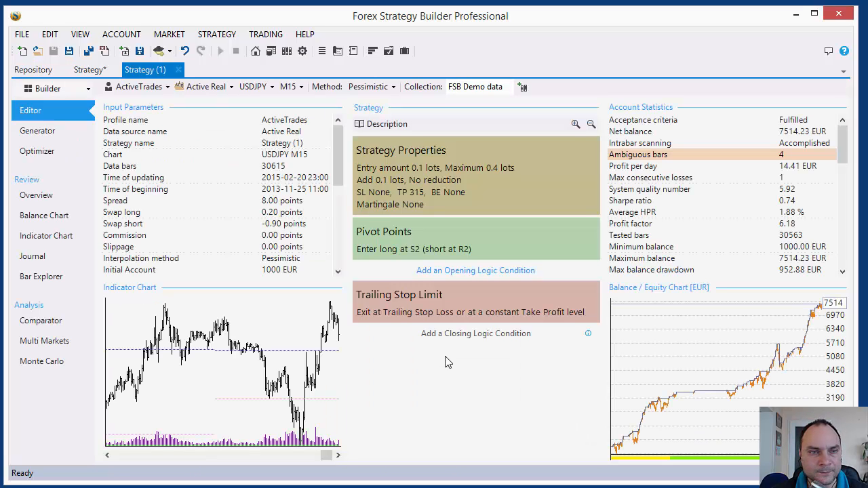
Return to the first strategy, reset its optimized parameters to the initial values, and show it in the Editor
{"action": "left_click", "coordinate": [91, 70]}
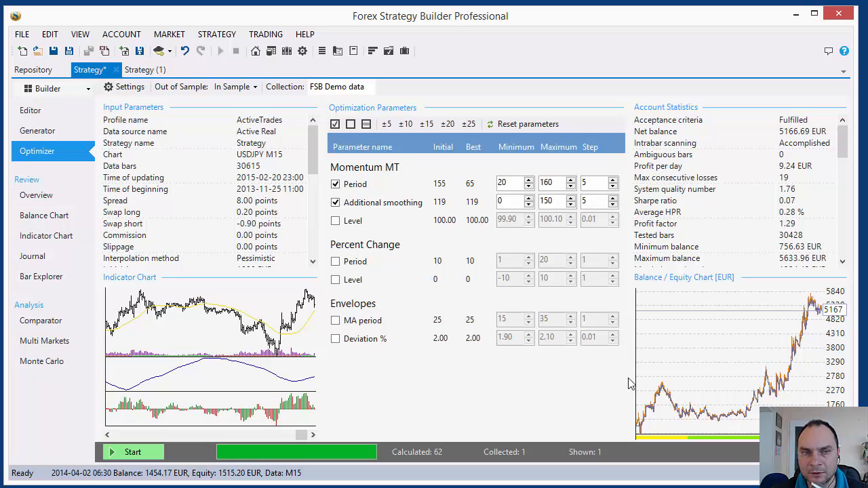
{"action": "left_click", "coordinate": [527, 124]}
{"action": "left_click", "coordinate": [27, 110]}
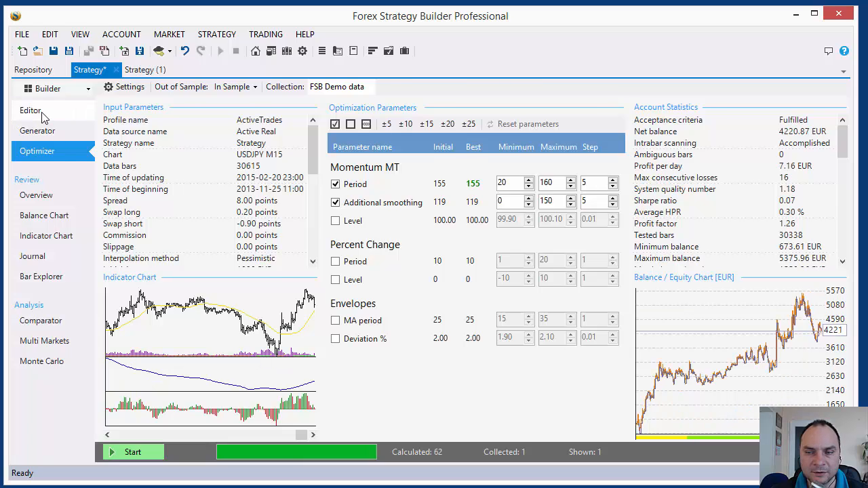
Undo all edits back to the original USDJPY M15 strategy with the Day of Month condition, and switch to the Pivot Points strategy
{"action": "left_click", "coordinate": [184, 52]}
{"action": "left_click", "coordinate": [184, 52]}
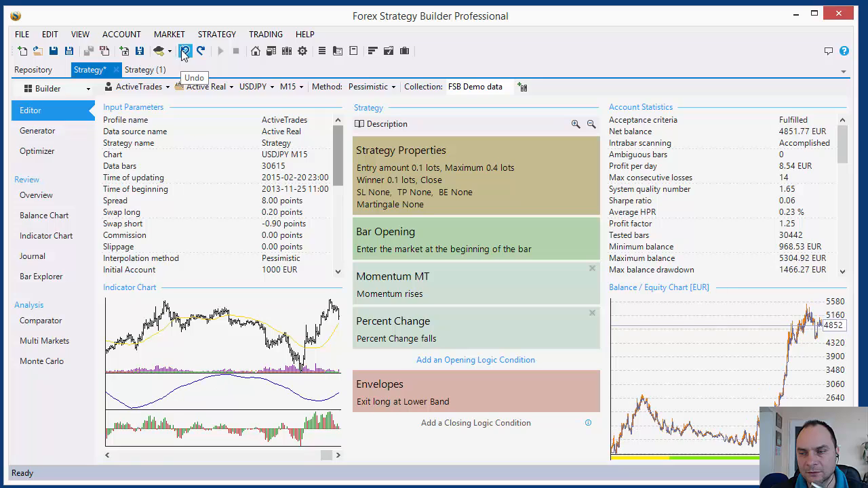
{"action": "left_click", "coordinate": [184, 52]}
{"action": "left_click", "coordinate": [184, 53]}
{"action": "left_click", "coordinate": [184, 52]}
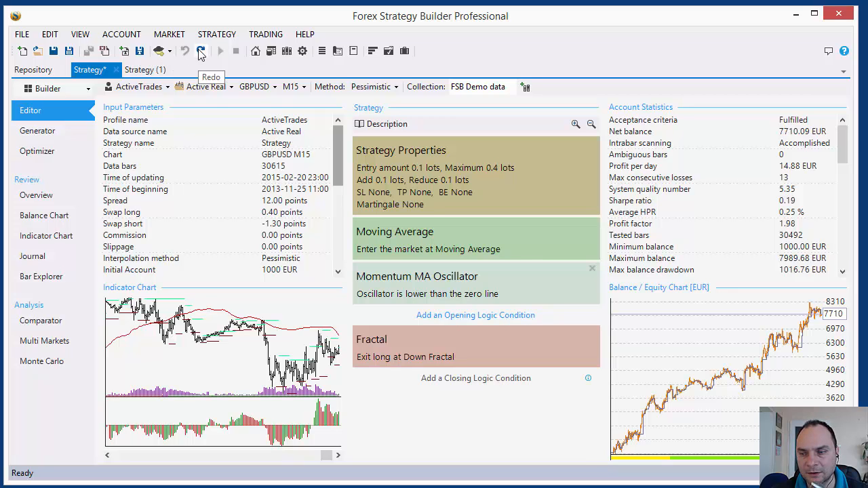
{"action": "left_click", "coordinate": [201, 53]}
{"action": "left_click", "coordinate": [201, 52]}
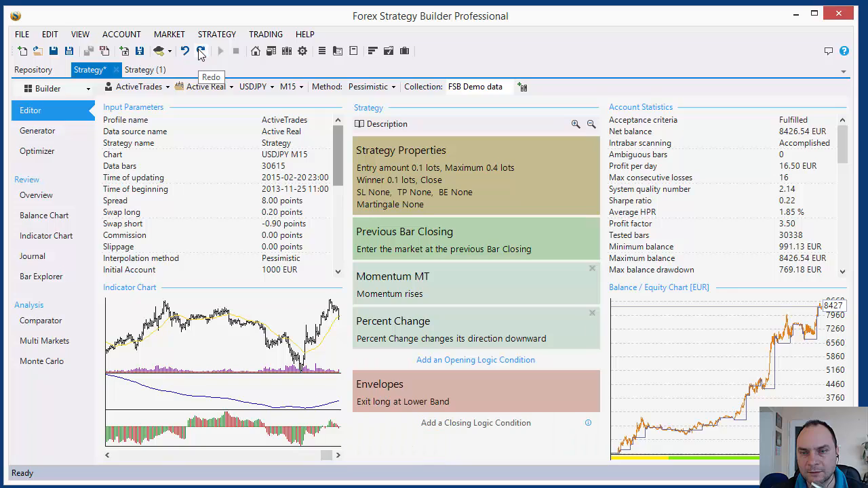
{"action": "left_click", "coordinate": [187, 52]}
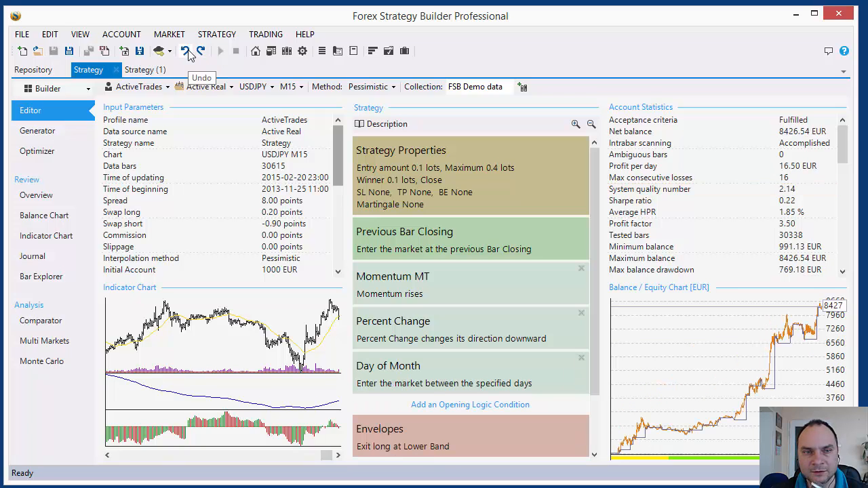
{"action": "left_click", "coordinate": [187, 53]}
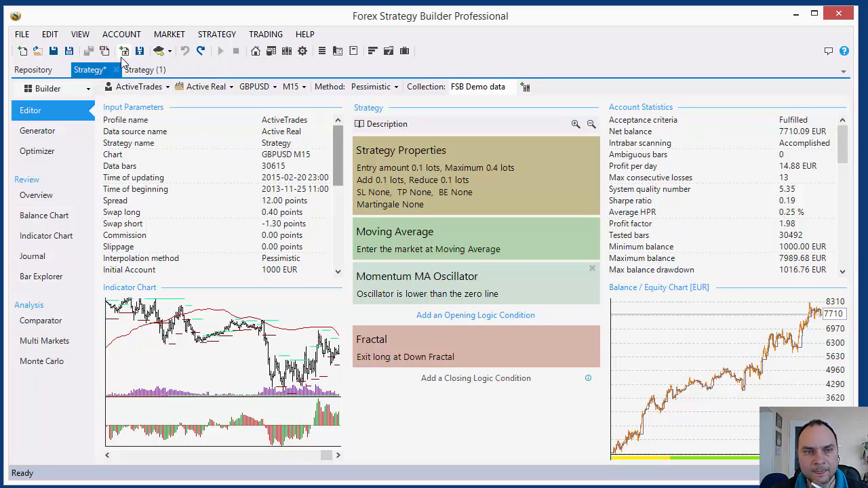
{"action": "left_click", "coordinate": [199, 51]}
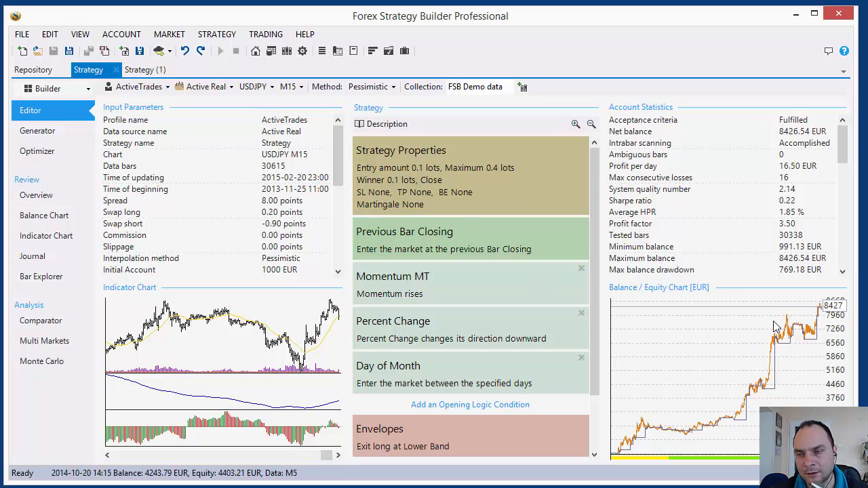
{"action": "left_click", "coordinate": [147, 71]}
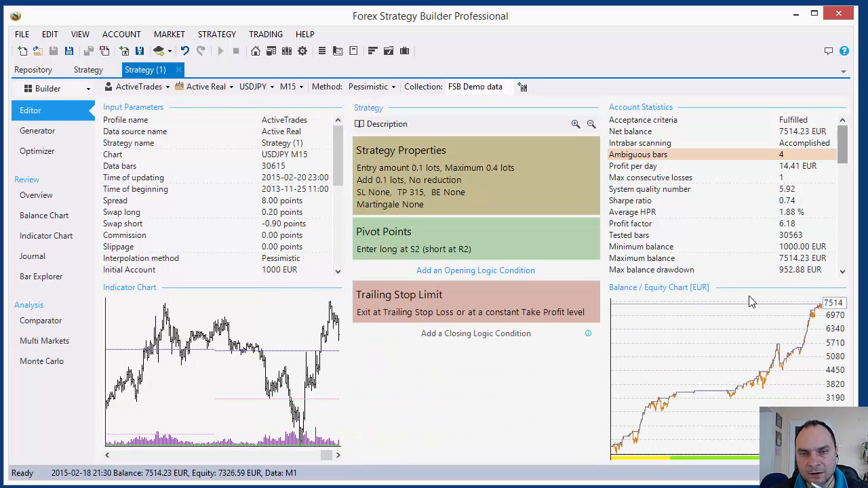
In the strategy properties, try Nothing for the next same direction signal, restore Add, and confirm
{"action": "left_click", "coordinate": [427, 185]}
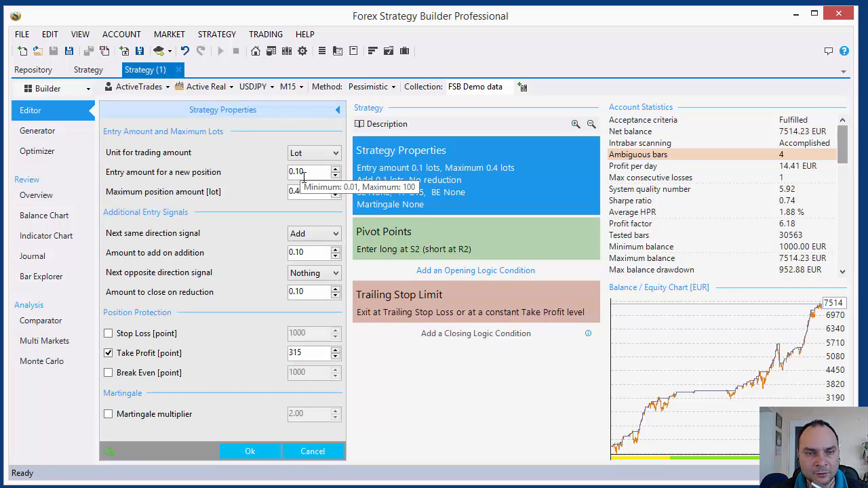
{"action": "left_click", "coordinate": [312, 233]}
{"action": "left_click", "coordinate": [309, 247]}
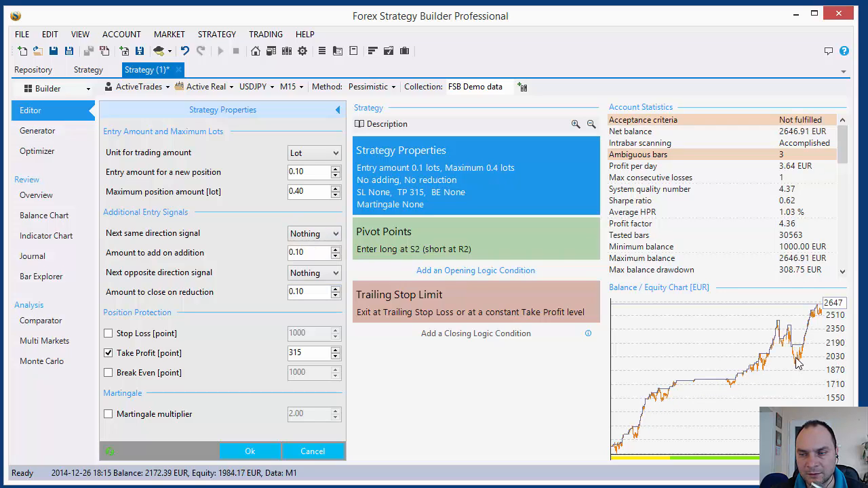
{"action": "left_click", "coordinate": [312, 234]}
{"action": "left_click", "coordinate": [305, 254]}
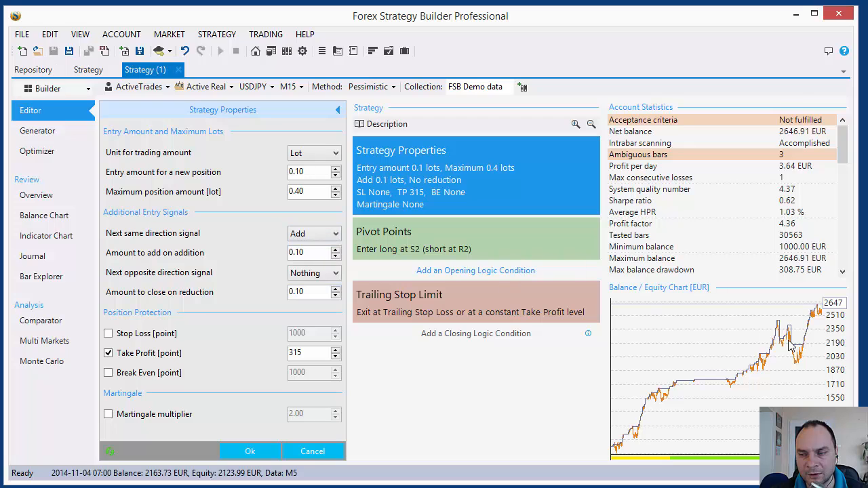
{"action": "left_click", "coordinate": [251, 452]}
Try a vertical shift of 0 for the Pivot Points entry and discard the change
{"action": "left_click", "coordinate": [380, 241]}
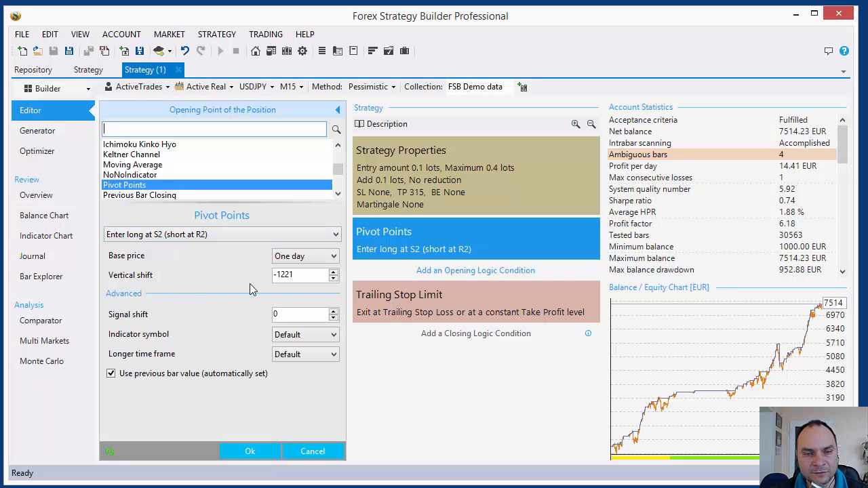
{"action": "left_click_drag", "start_coordinate": [297, 275], "coordinate": [228, 274]}
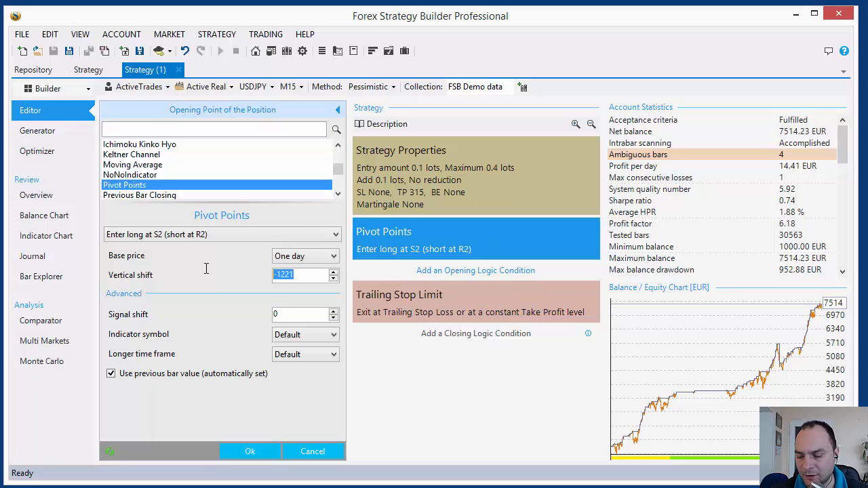
{"action": "type", "text": "0"}
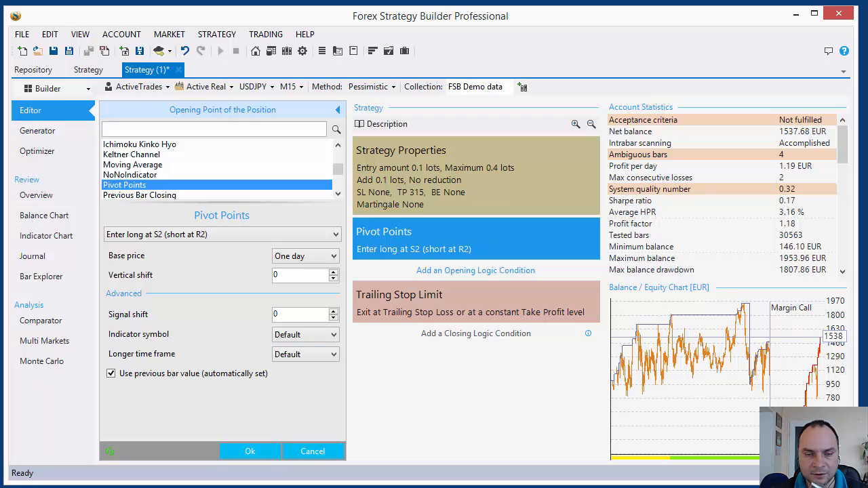
{"action": "left_click", "coordinate": [323, 459]}
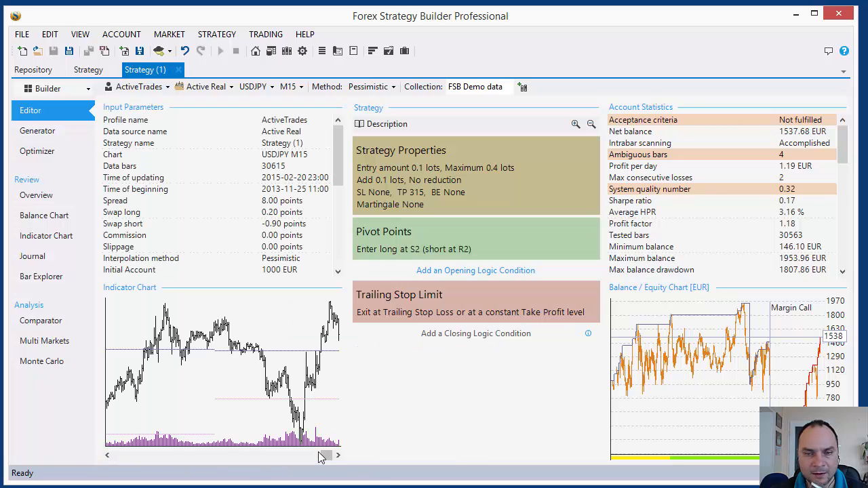
Open the Trailing Stop Limit closing point and compare its Take Profit with the one in the strategy properties
{"action": "left_click", "coordinate": [366, 310]}
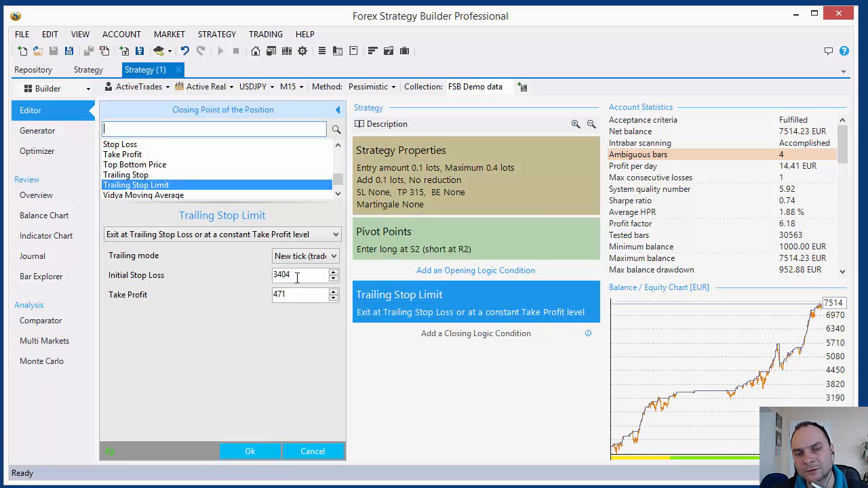
{"action": "left_click_drag", "start_coordinate": [298, 294], "coordinate": [234, 296]}
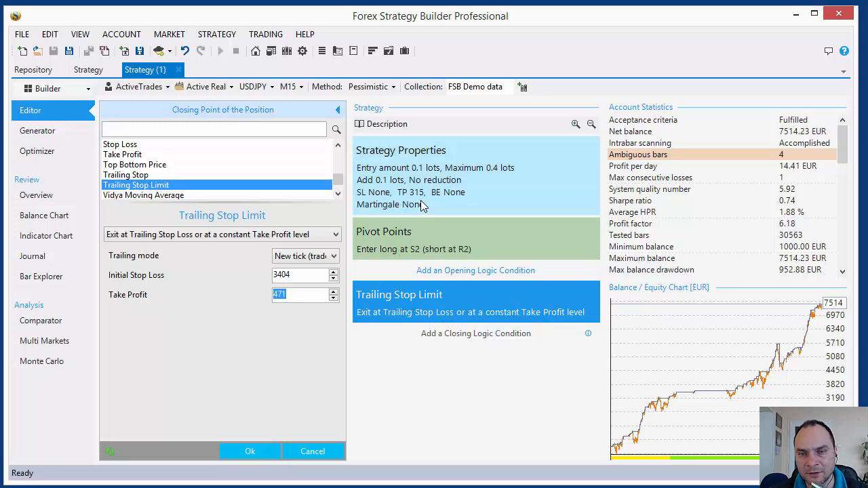
{"action": "mouse_move", "coordinate": [421, 194]}
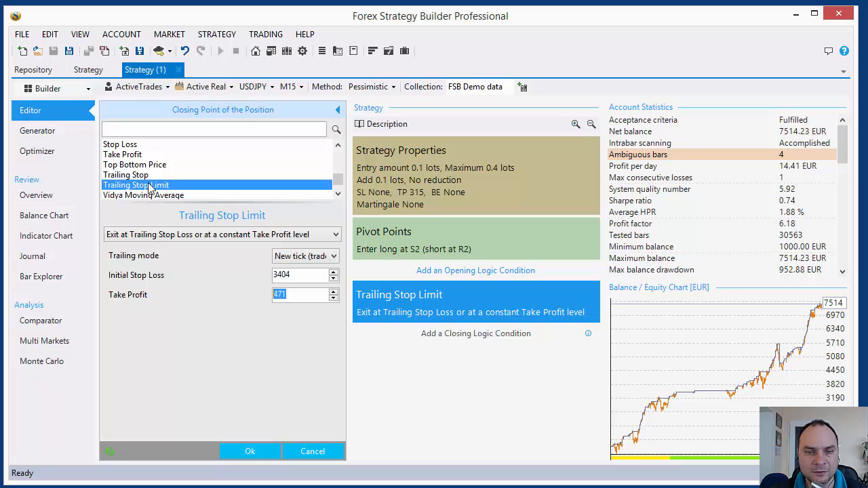
Try the New bar trailing mode for the Trailing Stop Limit exit and restore New tick (trader)
{"action": "left_click", "coordinate": [313, 262]}
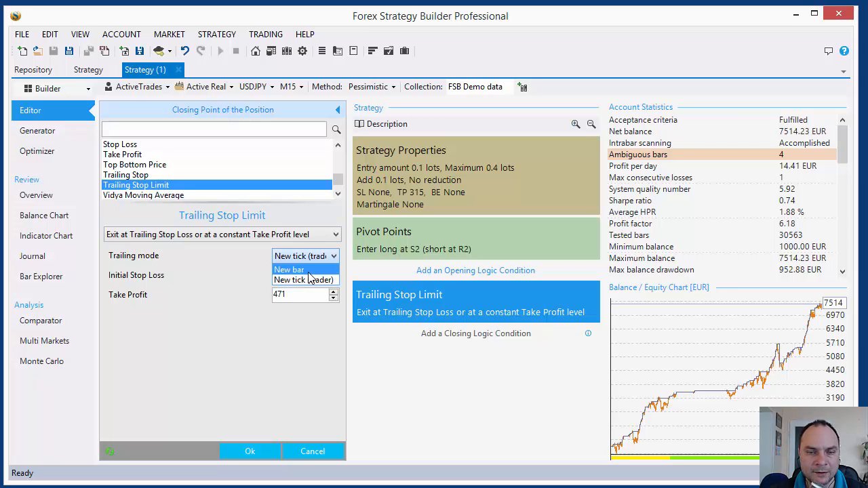
{"action": "left_click", "coordinate": [309, 271]}
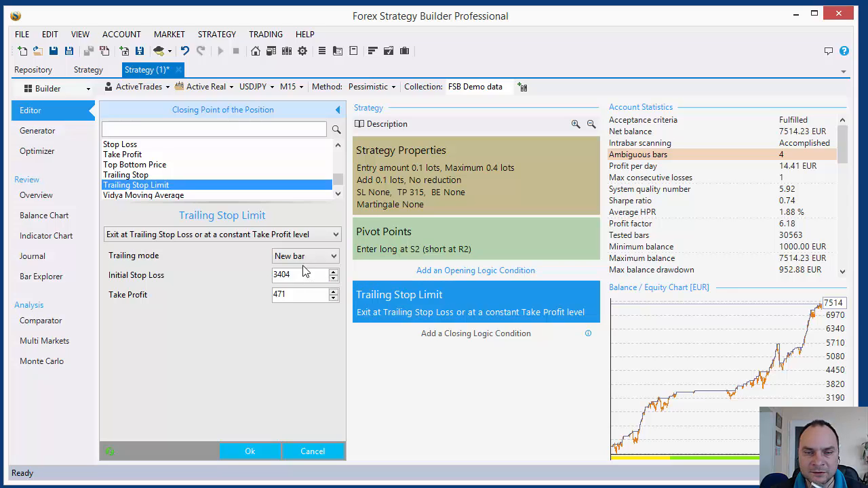
{"action": "left_click", "coordinate": [305, 258]}
{"action": "left_click", "coordinate": [302, 280]}
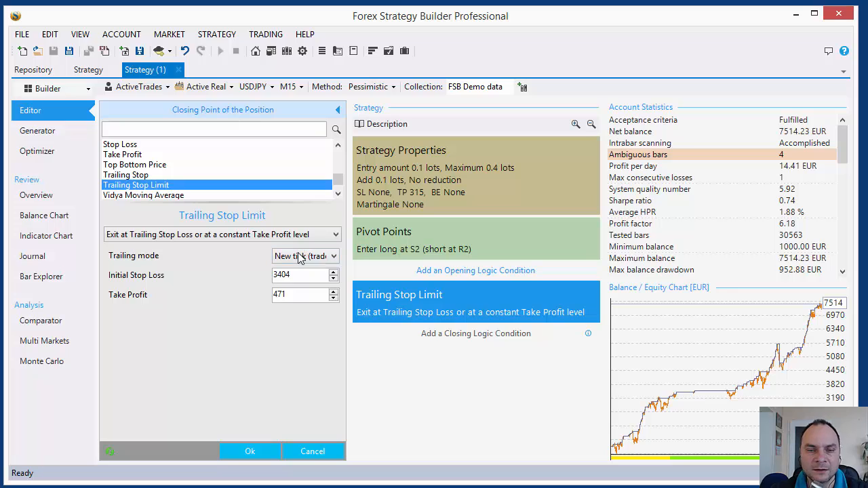
{"action": "left_click", "coordinate": [304, 258]}
{"action": "left_click", "coordinate": [303, 270]}
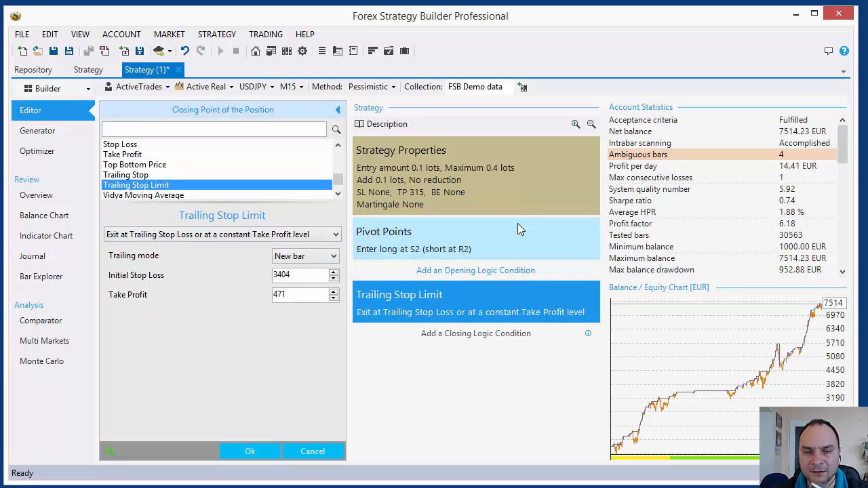
{"action": "left_click", "coordinate": [296, 256]}
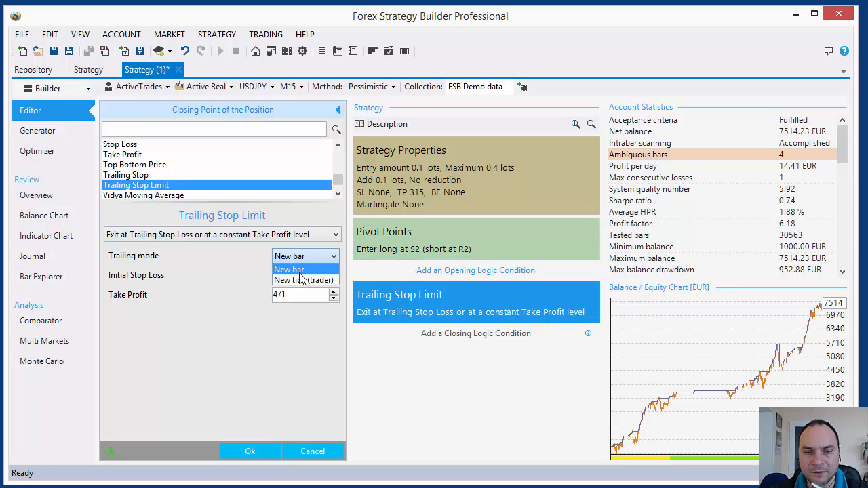
{"action": "left_click", "coordinate": [300, 280]}
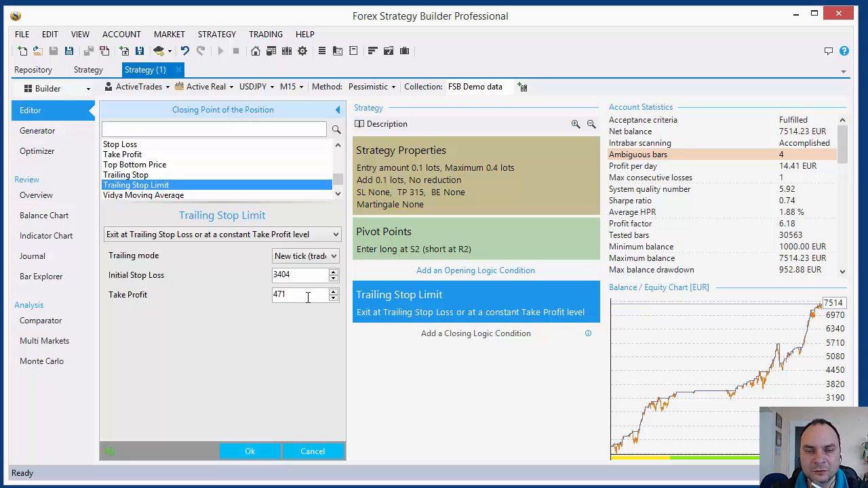
Set the Trailing Stop Limit exit to New bar trailing mode with an initial stop loss of 2000
{"action": "left_click", "coordinate": [308, 256]}
{"action": "left_click", "coordinate": [305, 269]}
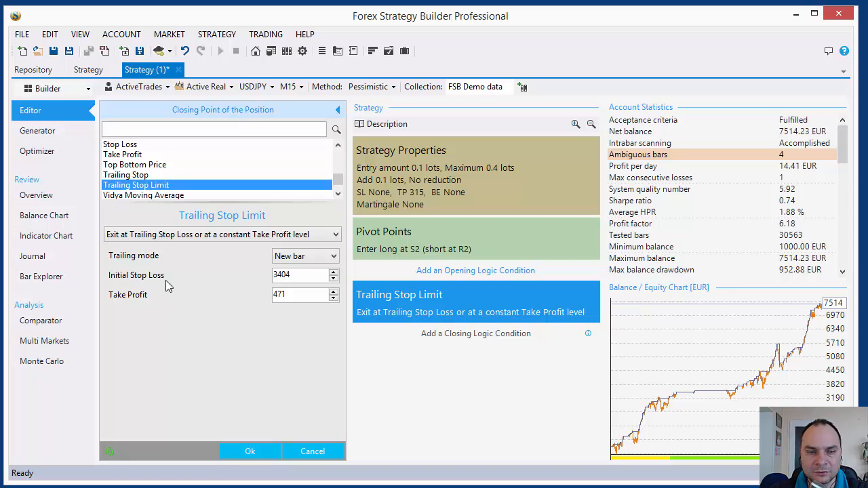
{"action": "double_click", "coordinate": [313, 276]}
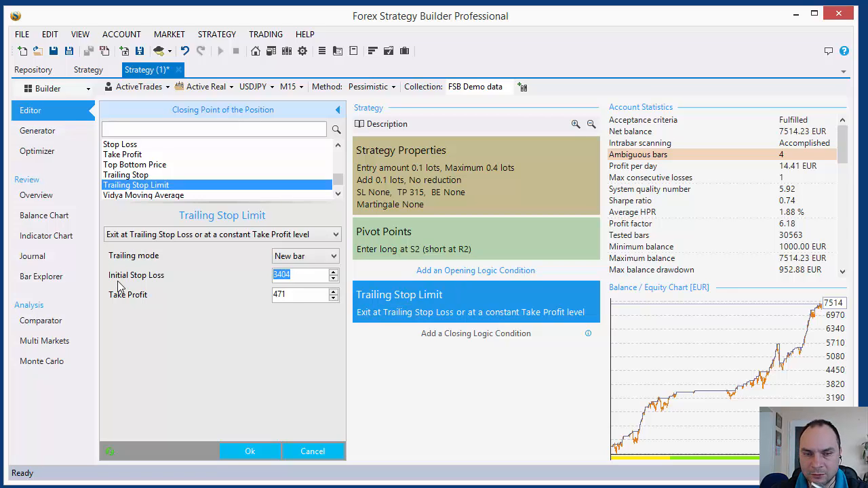
{"action": "type", "text": "2000"}
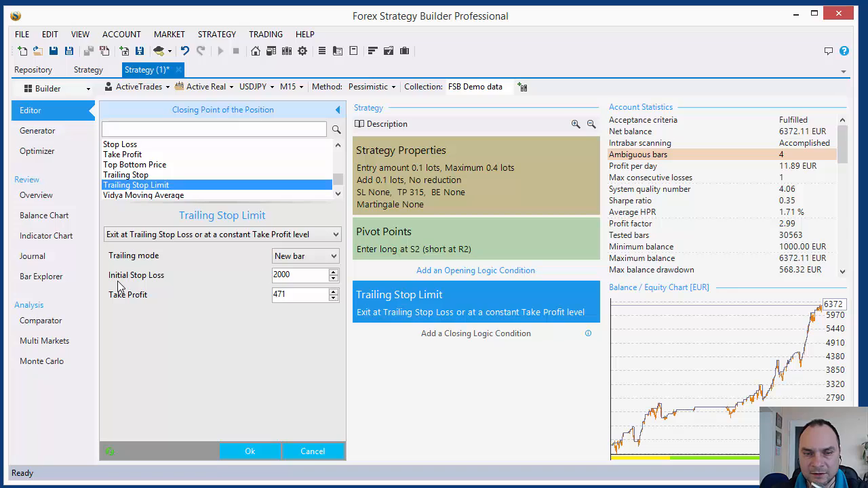
{"action": "left_click_drag", "start_coordinate": [288, 277], "coordinate": [246, 275]}
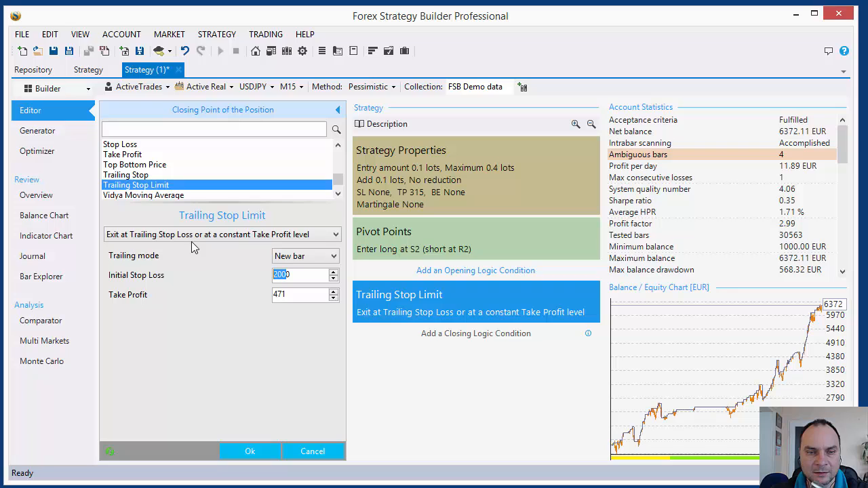
Replace the Trailing Stop Limit exit with Trailing Stop at a distance of 2000 points and confirm
{"action": "left_click", "coordinate": [136, 175]}
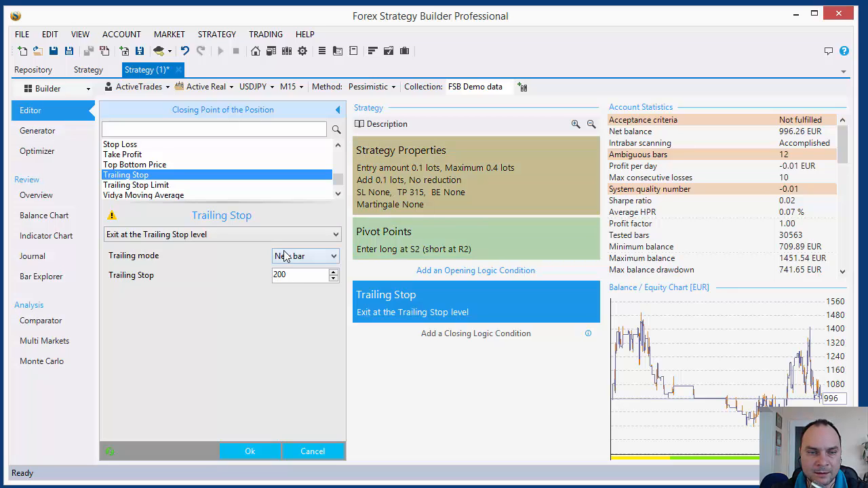
{"action": "left_click", "coordinate": [304, 274]}
{"action": "type", "text": "0"}
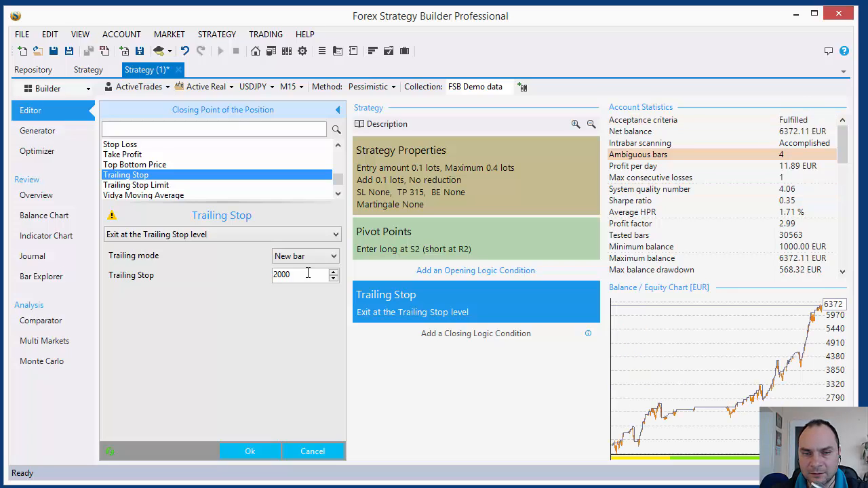
{"action": "left_click", "coordinate": [250, 453]}
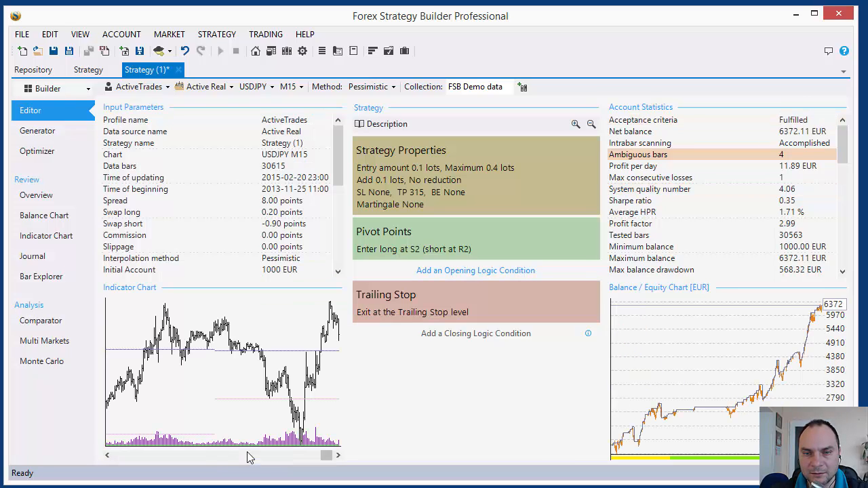
Set the Take Profit in the strategy properties to 300 points and confirm
{"action": "left_click", "coordinate": [406, 185]}
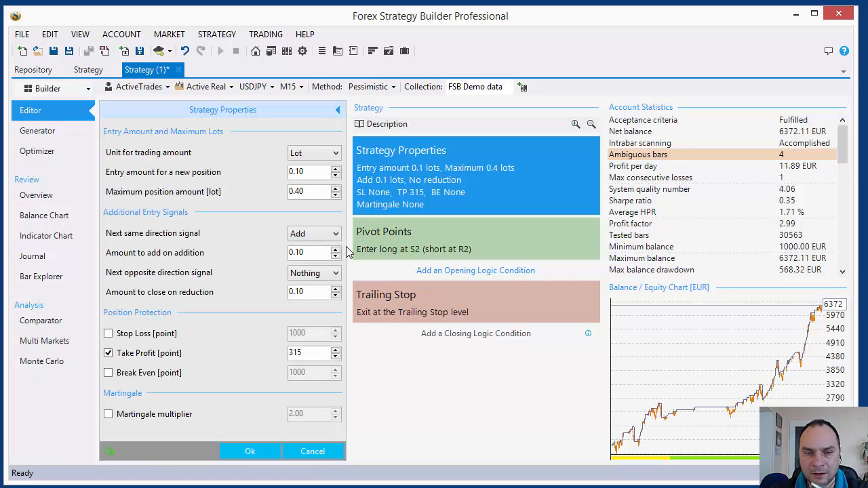
{"action": "left_click_drag", "start_coordinate": [302, 354], "coordinate": [297, 354]}
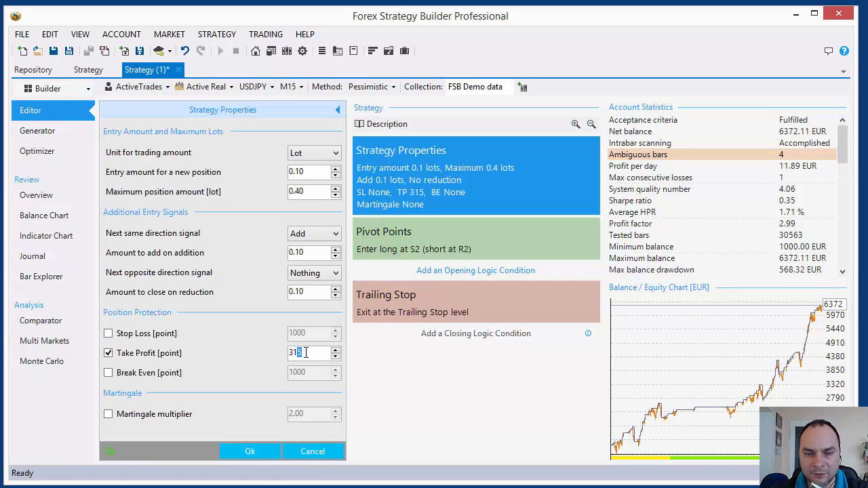
{"action": "key", "text": "BackSpace"}
{"action": "key", "text": "BackSpace"}
{"action": "type", "text": "00"}
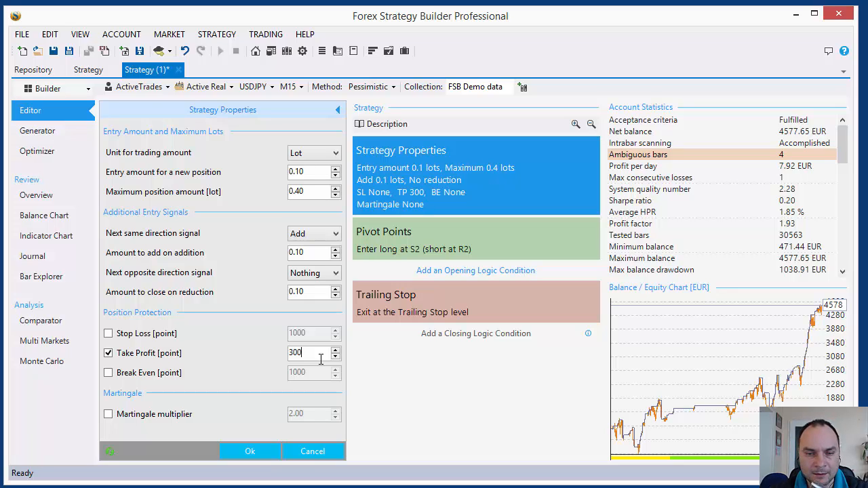
{"action": "left_click", "coordinate": [250, 452]}
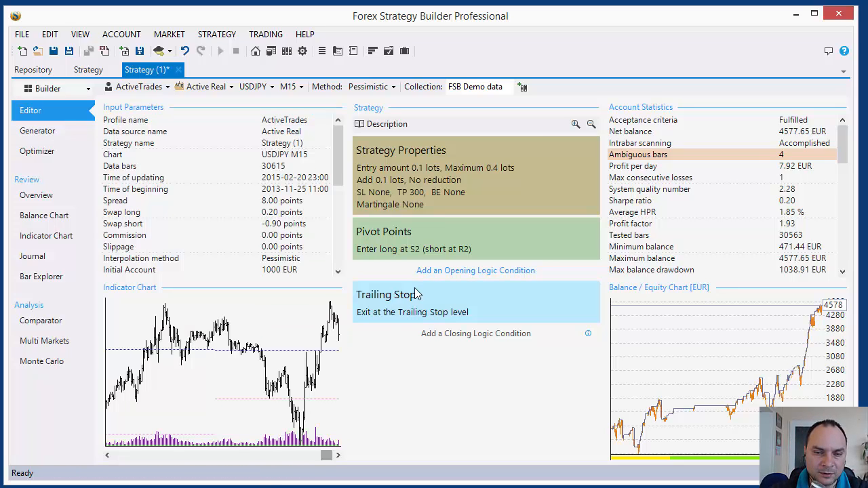
Review the Trailing Stop exit's distance against the strategy's Take Profit and close its settings without changes
{"action": "left_click", "coordinate": [403, 316]}
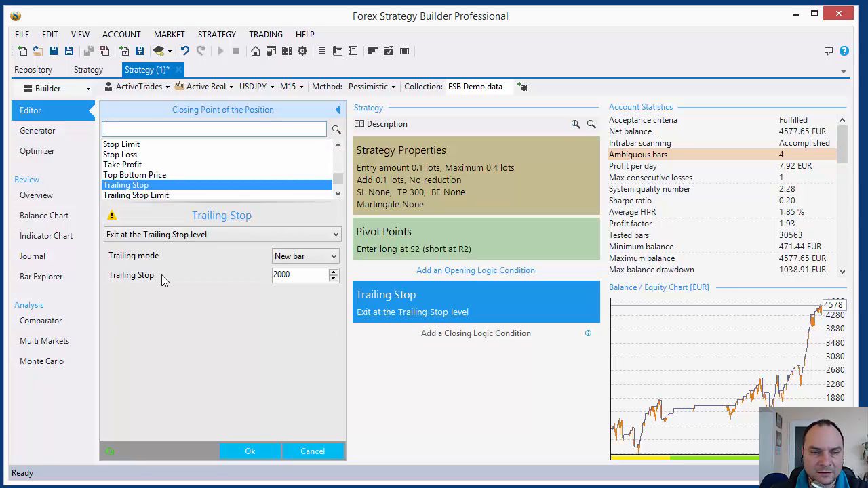
{"action": "double_click", "coordinate": [277, 274]}
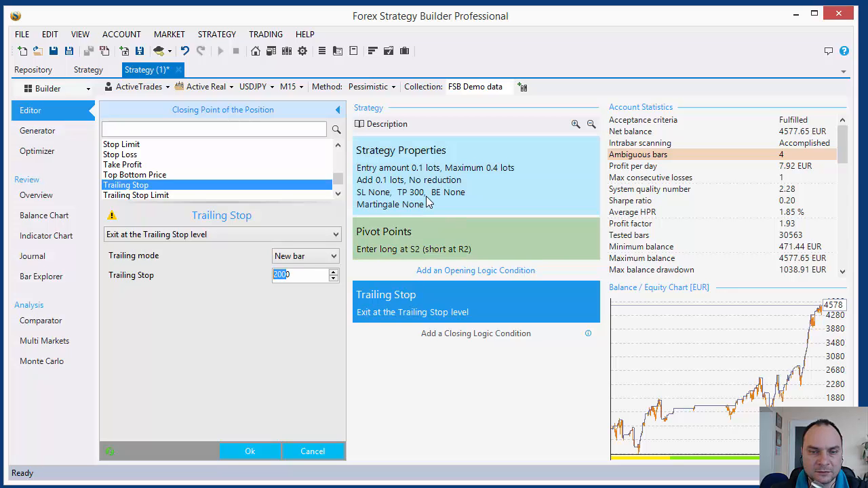
{"action": "left_click", "coordinate": [294, 273]}
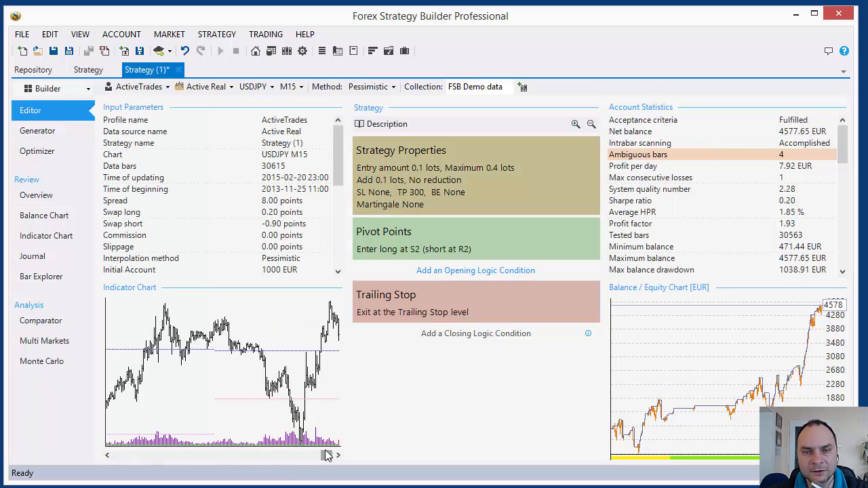
{"action": "left_click", "coordinate": [327, 452]}
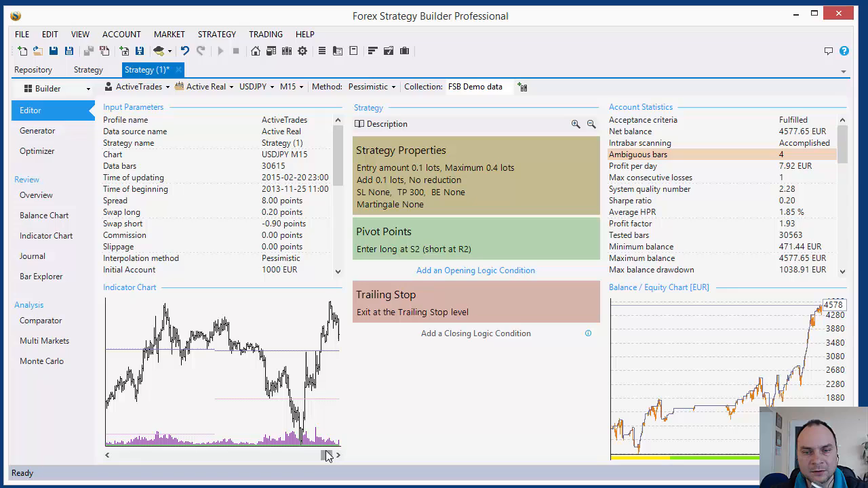
Try replacing the Trailing Stop closing point with NoNoIndicator, and discard the change
{"action": "left_click", "coordinate": [379, 311]}
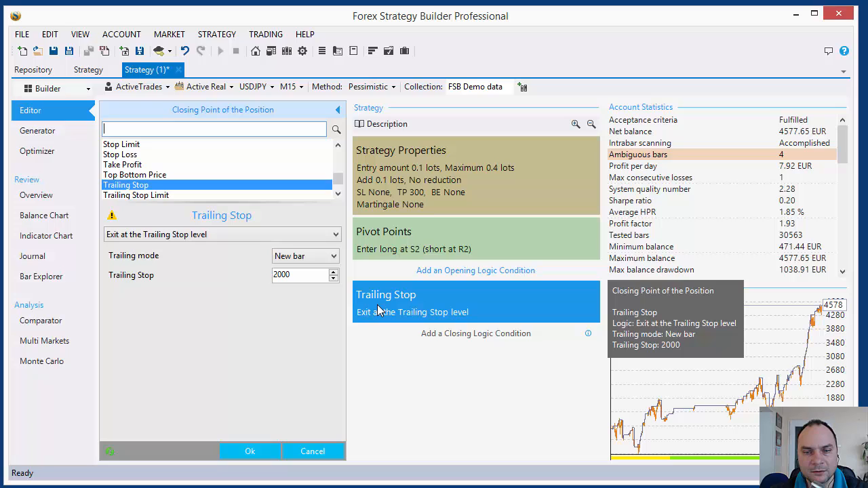
{"action": "left_click_drag", "start_coordinate": [273, 203], "coordinate": [268, 254]}
{"action": "left_click_drag", "start_coordinate": [337, 227], "coordinate": [338, 197]}
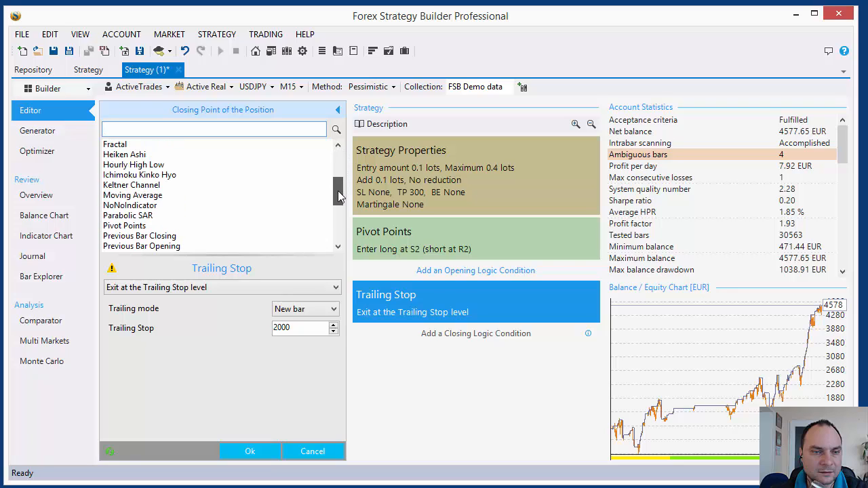
{"action": "left_click", "coordinate": [139, 210]}
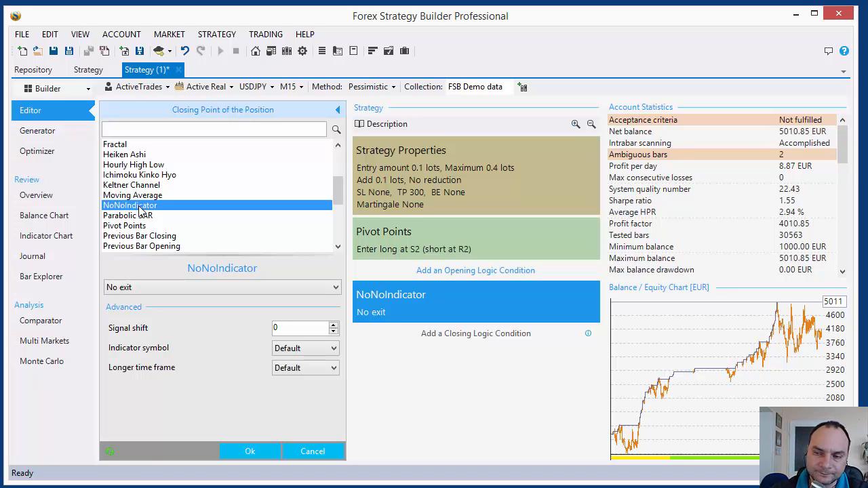
{"action": "left_click", "coordinate": [311, 452]}
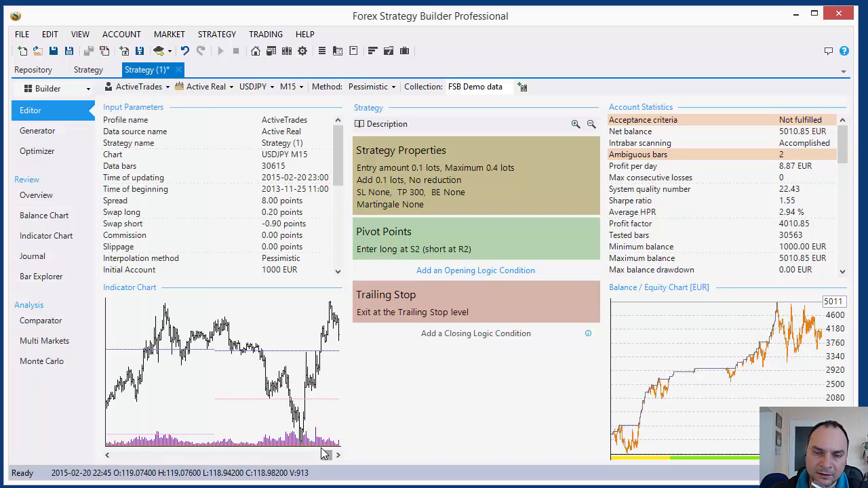
Replace the Trailing Stop closing point with the Stop Loss indicator, using a Stop Loss of 2000
{"action": "left_click", "coordinate": [415, 310]}
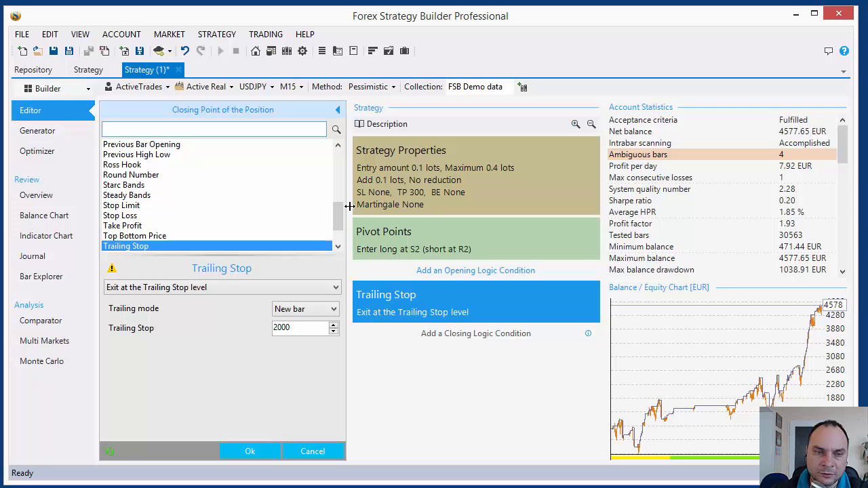
{"action": "left_click", "coordinate": [116, 217]}
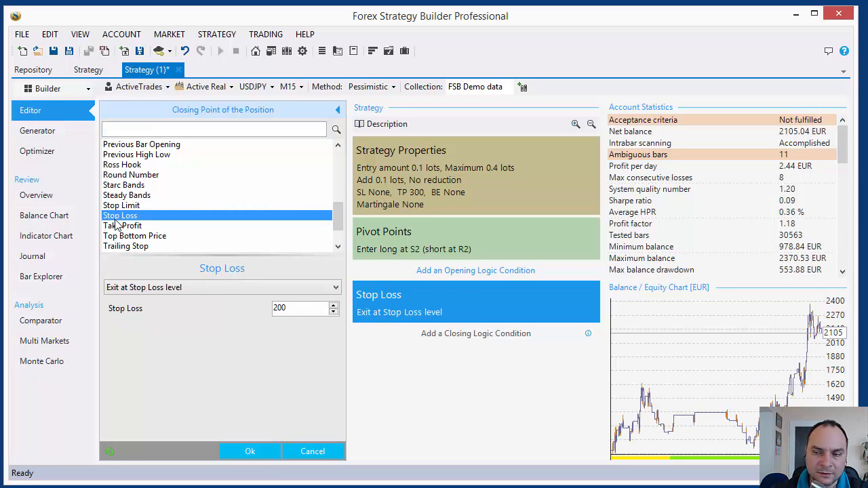
{"action": "left_click", "coordinate": [308, 307]}
{"action": "type", "text": "0"}
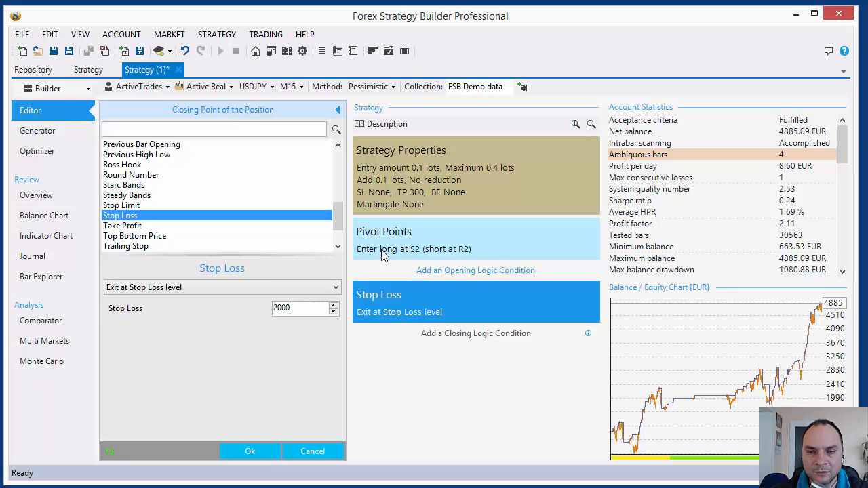
{"action": "mouse_move", "coordinate": [383, 255]}
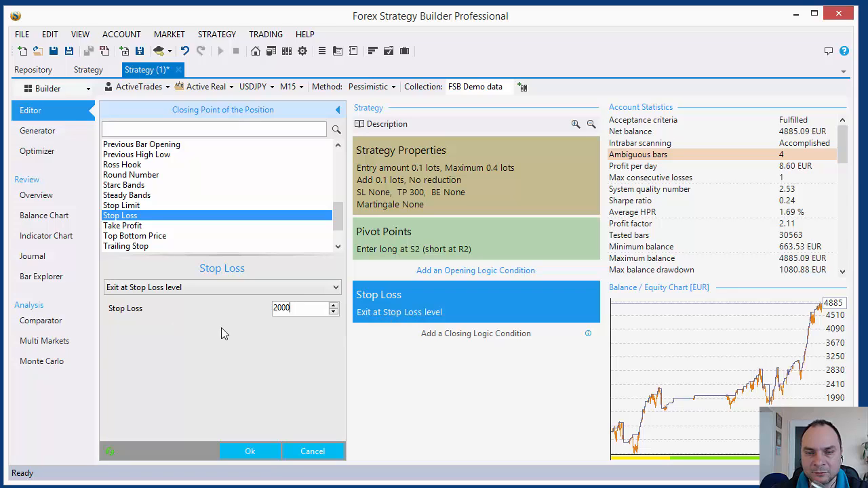
Set the closing point's Stop Loss to 1500 and apply it to the strategy
{"action": "left_click_drag", "start_coordinate": [285, 307], "coordinate": [210, 309]}
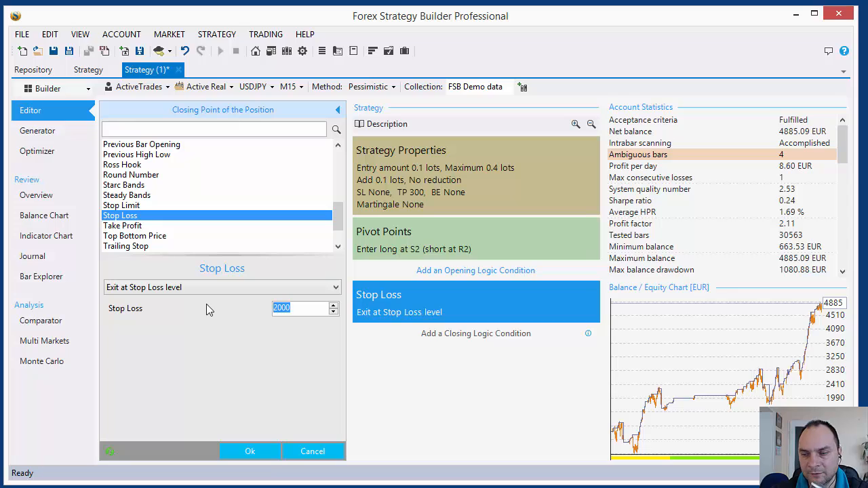
{"action": "type", "text": "1500"}
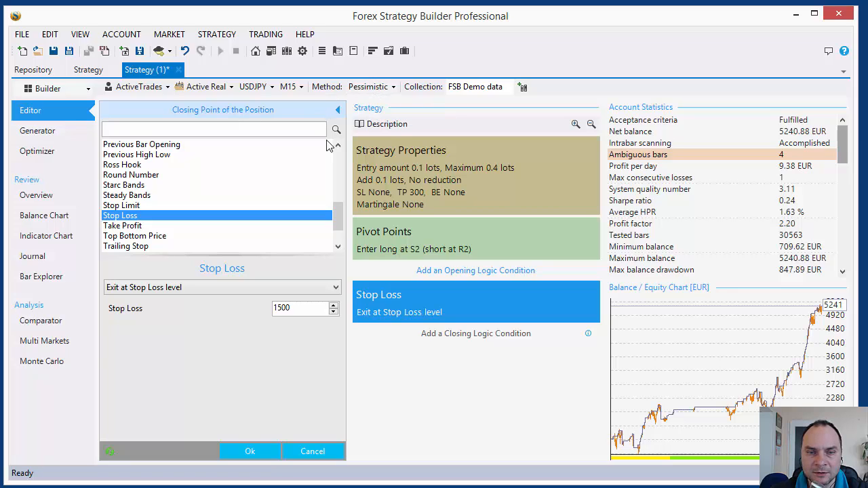
{"action": "left_click", "coordinate": [241, 444]}
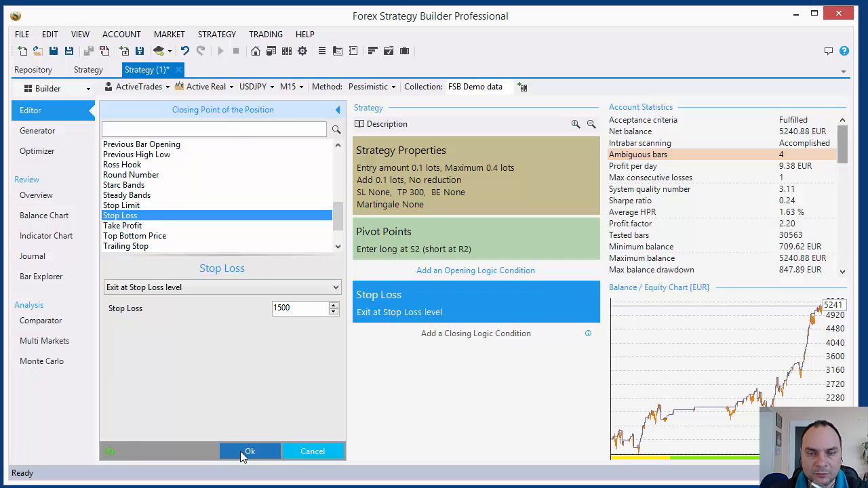
Examine the Pivot Points opening point's base price options and vertical shift, and compare them with the strategy properties
{"action": "left_click", "coordinate": [389, 255]}
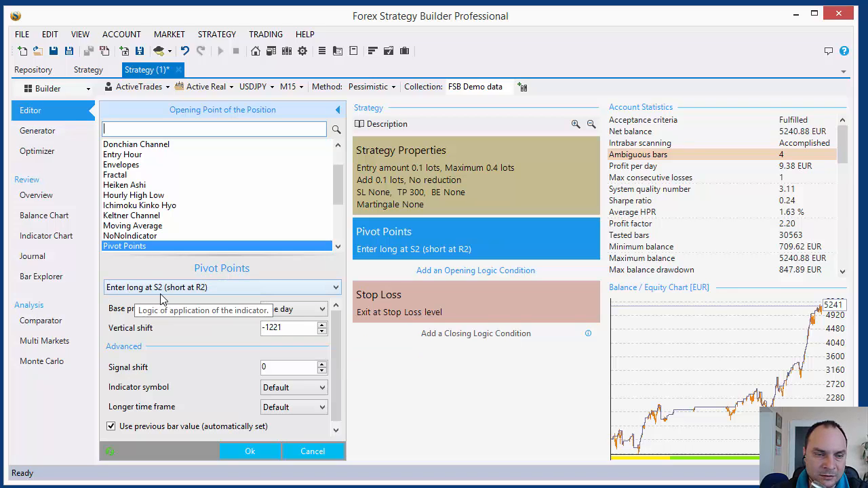
{"action": "left_click", "coordinate": [293, 313]}
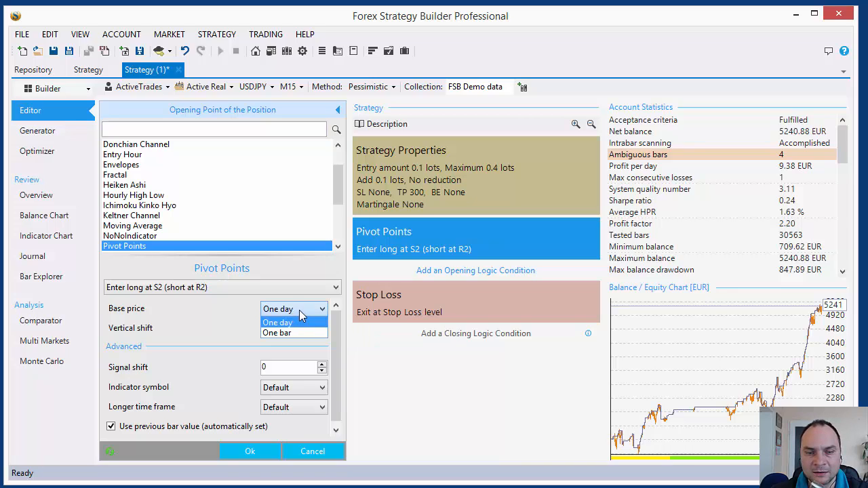
{"action": "left_click", "coordinate": [300, 312]}
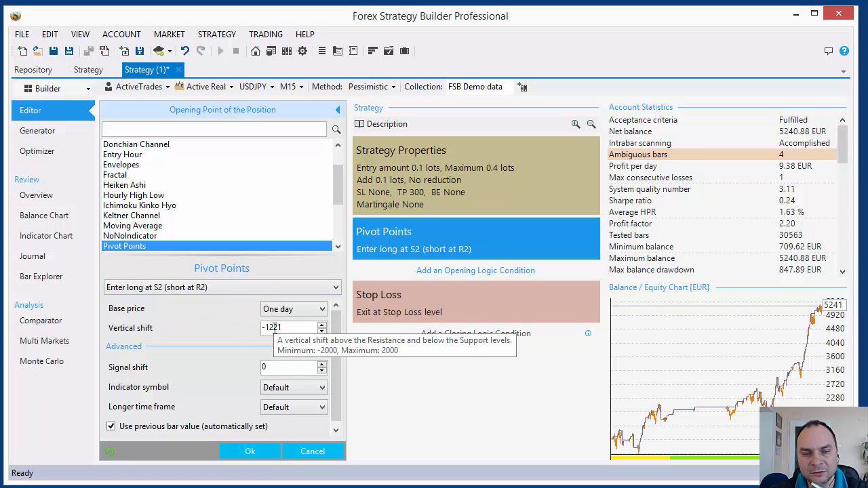
{"action": "left_click_drag", "start_coordinate": [280, 329], "coordinate": [268, 329]}
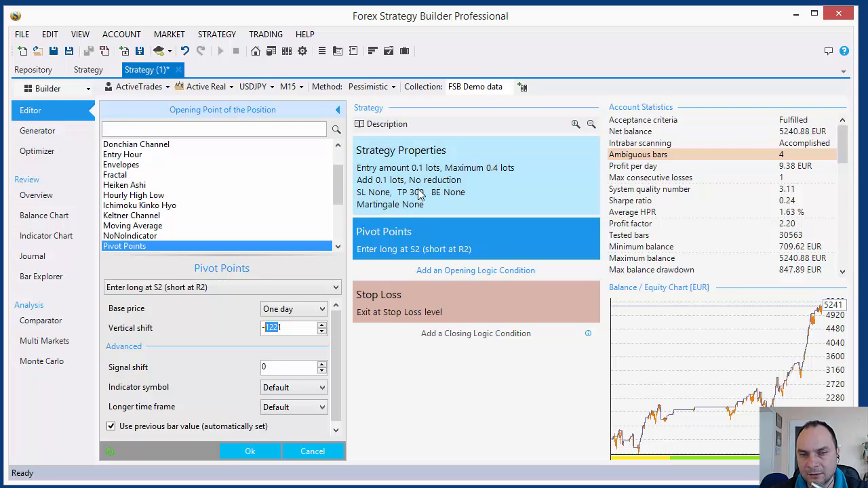
{"action": "left_click", "coordinate": [288, 330]}
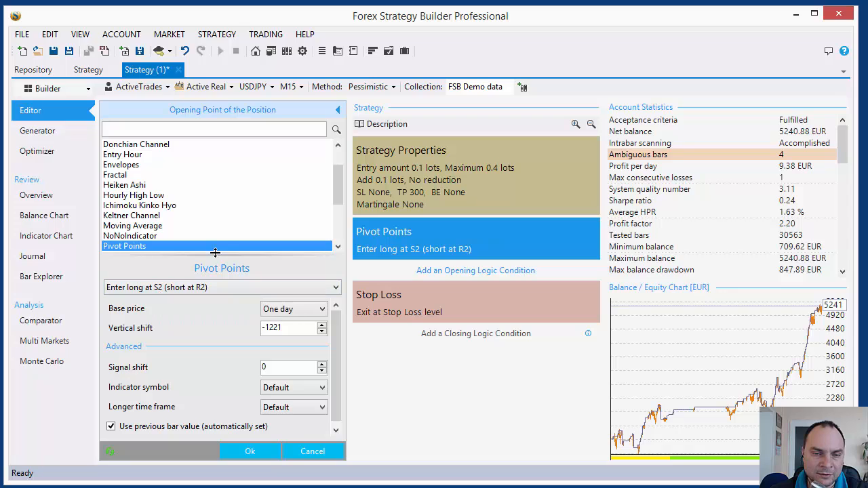
{"action": "left_click_drag", "start_coordinate": [224, 253], "coordinate": [225, 237]}
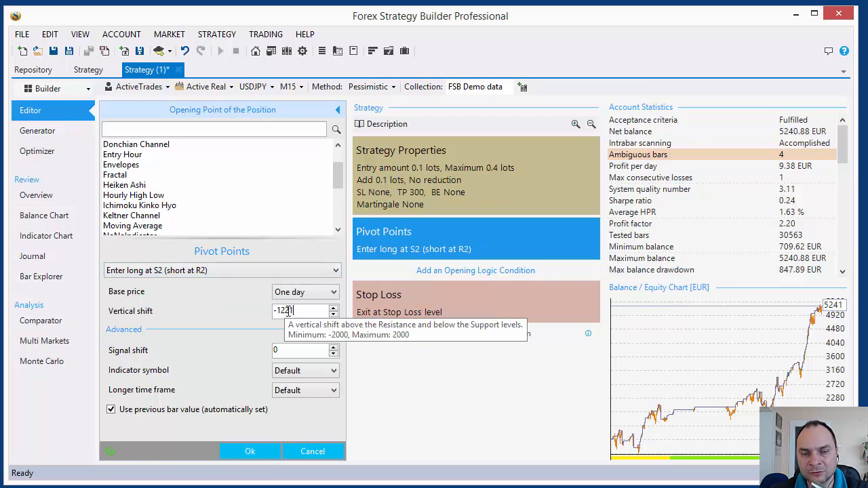
{"action": "left_click_drag", "start_coordinate": [290, 311], "coordinate": [278, 311]}
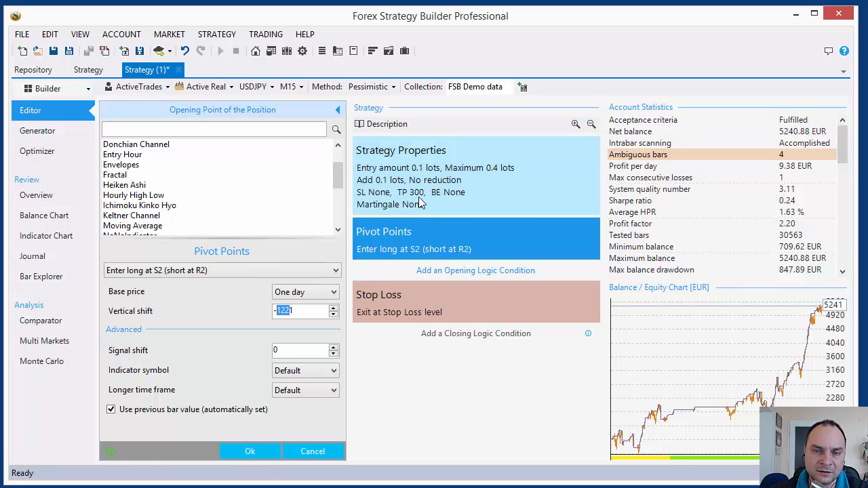
{"action": "mouse_move", "coordinate": [426, 189]}
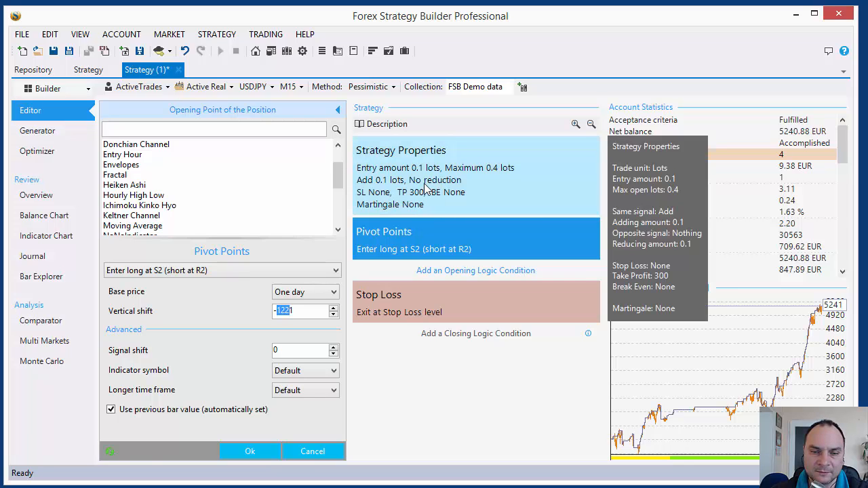
Try Pivot Points vertical shift values of -1000 and -1200 for the opening point
{"action": "left_click_drag", "start_coordinate": [298, 312], "coordinate": [279, 312]}
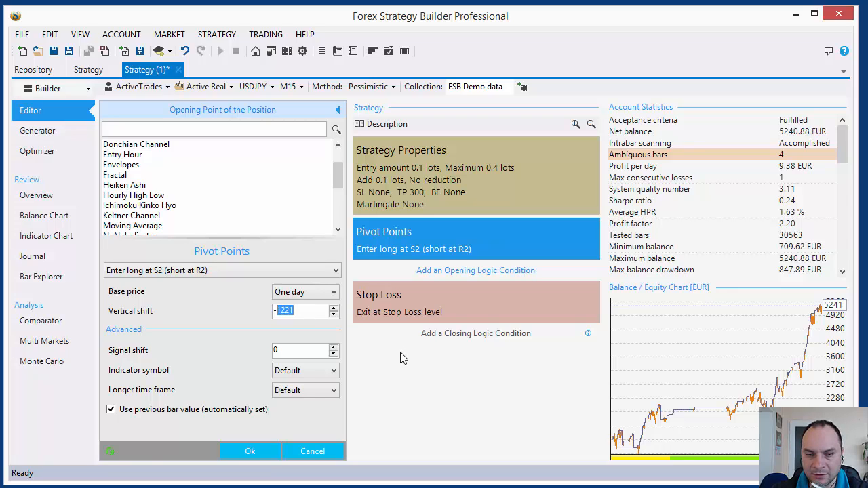
{"action": "type", "text": "1000"}
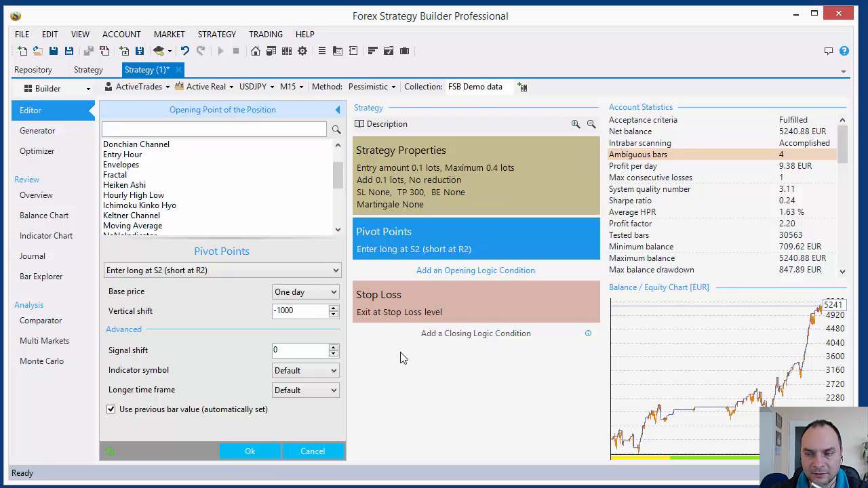
{"action": "key", "text": "BackSpace"}
{"action": "key", "text": "BackSpace"}
{"action": "key", "text": "BackSpace"}
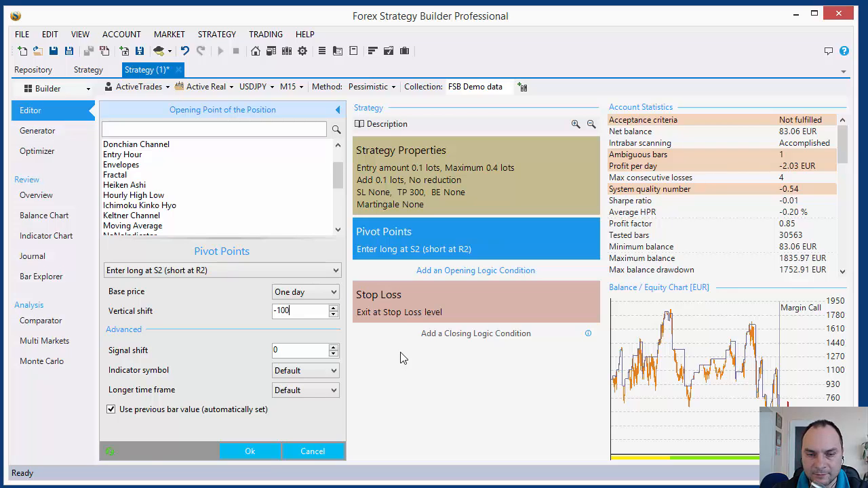
{"action": "type", "text": "200"}
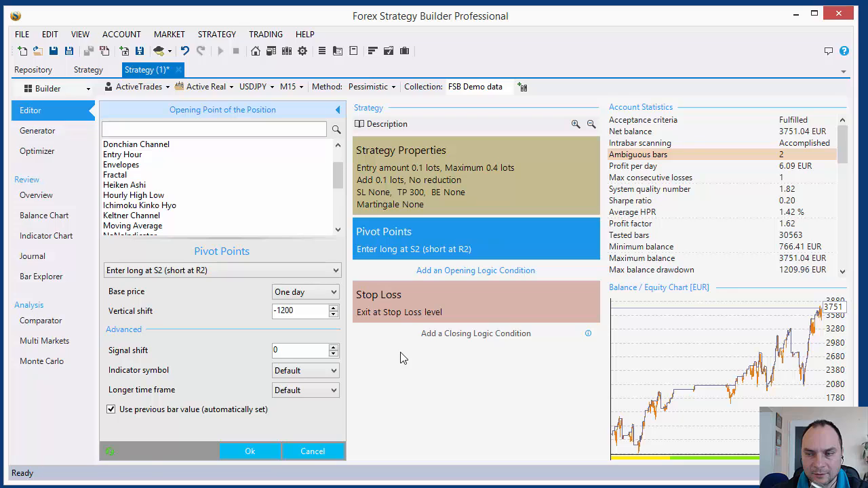
Try finer Pivot Points vertical shift values of -1220 and -1230
{"action": "key", "text": "BackSpace"}
{"action": "key", "text": "BackSpace"}
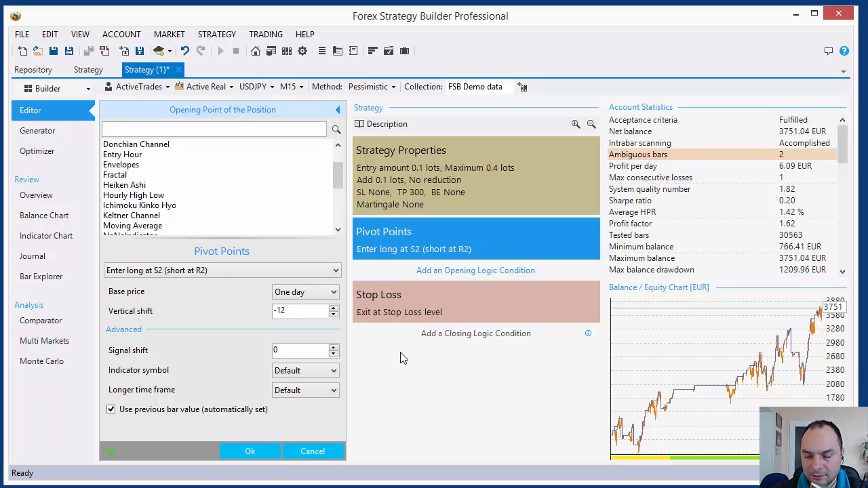
{"action": "type", "text": "20"}
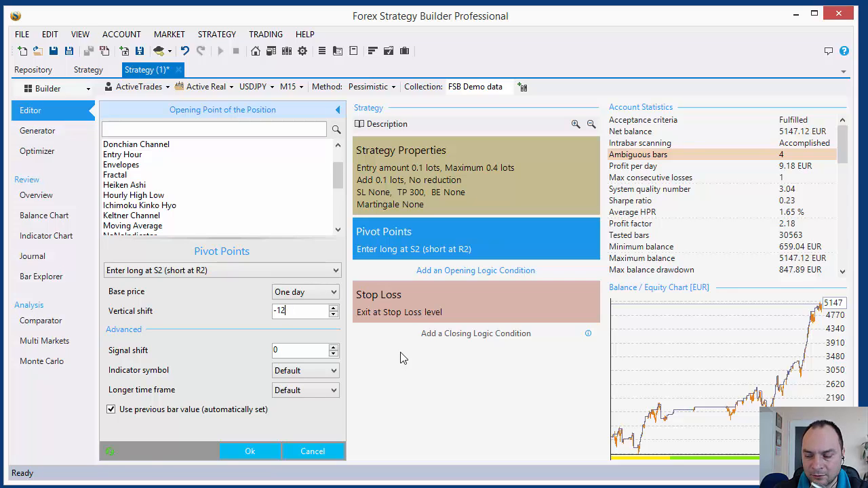
{"action": "type", "text": "0"}
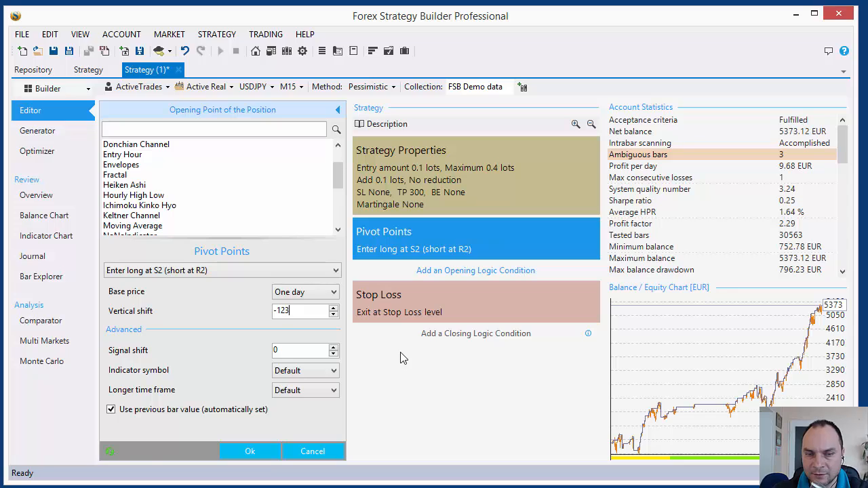
{"action": "type", "text": "30"}
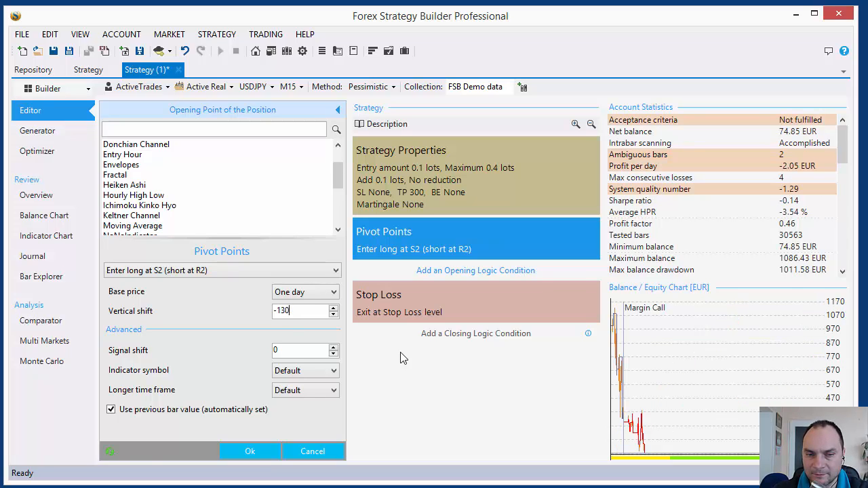
Set the Pivot Points vertical shift to -1250 and apply the opening point settings
{"action": "key", "text": "BackSpace"}
{"action": "key", "text": "BackSpace"}
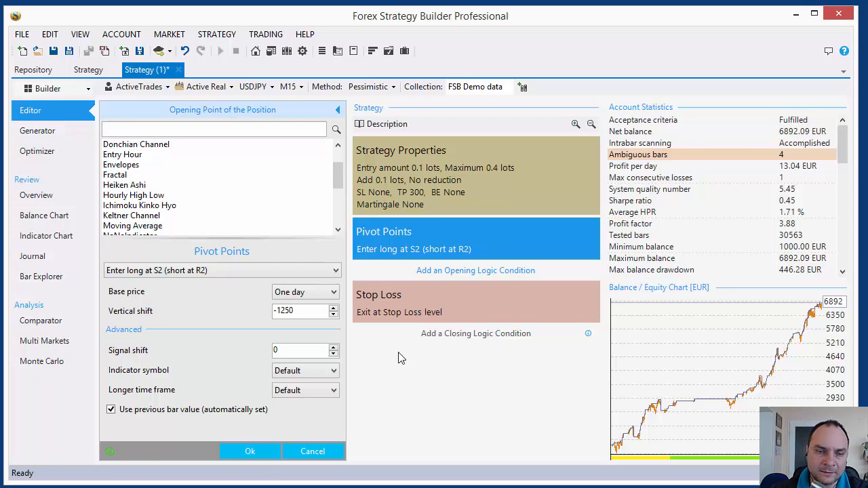
{"action": "left_click_drag", "start_coordinate": [337, 178], "coordinate": [338, 196]}
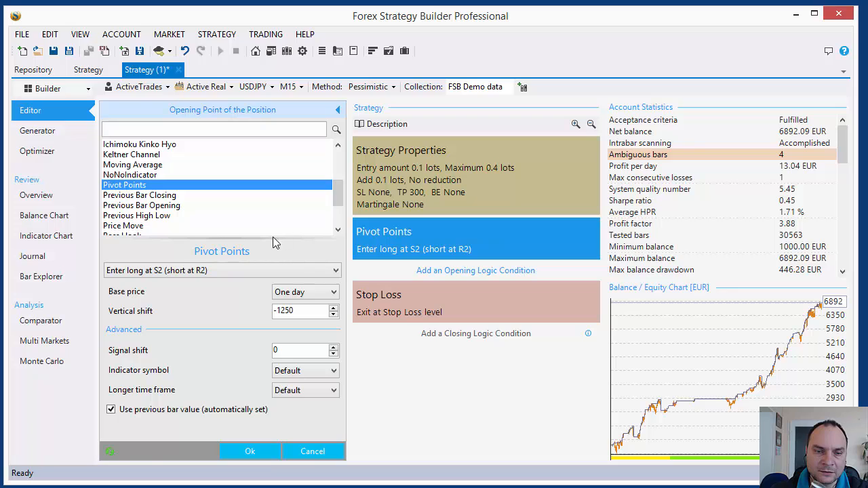
{"action": "left_click_drag", "start_coordinate": [275, 241], "coordinate": [273, 211]}
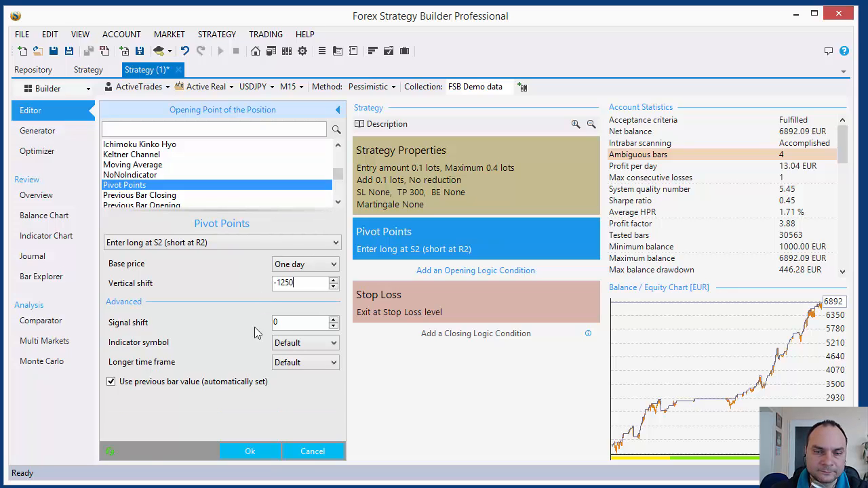
{"action": "left_click", "coordinate": [245, 451]}
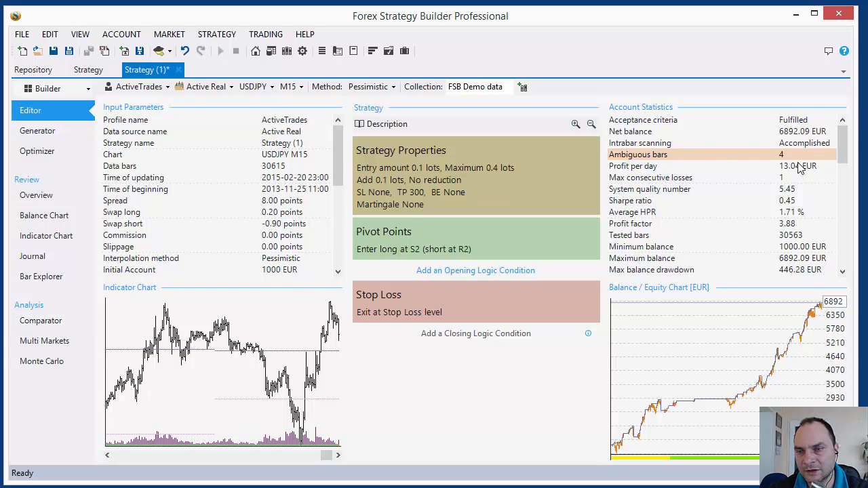
Run the Comparator on all backtesting methods with 20 random method tests
{"action": "left_click", "coordinate": [67, 327]}
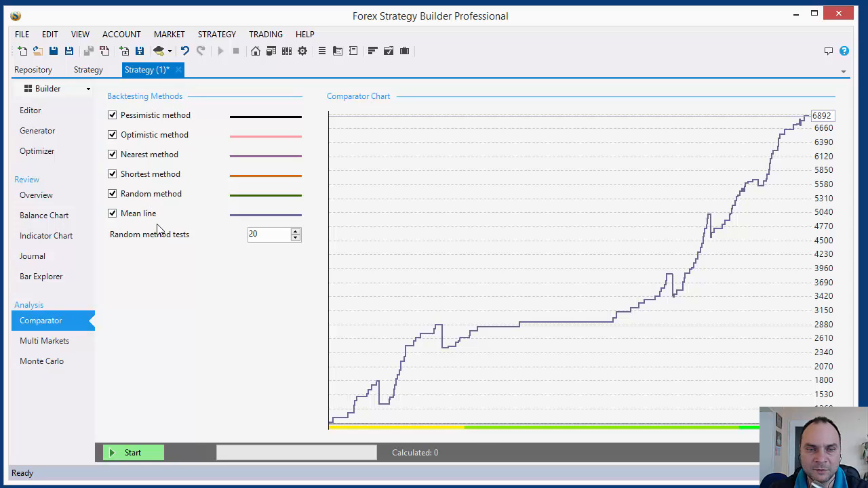
{"action": "left_click", "coordinate": [156, 454]}
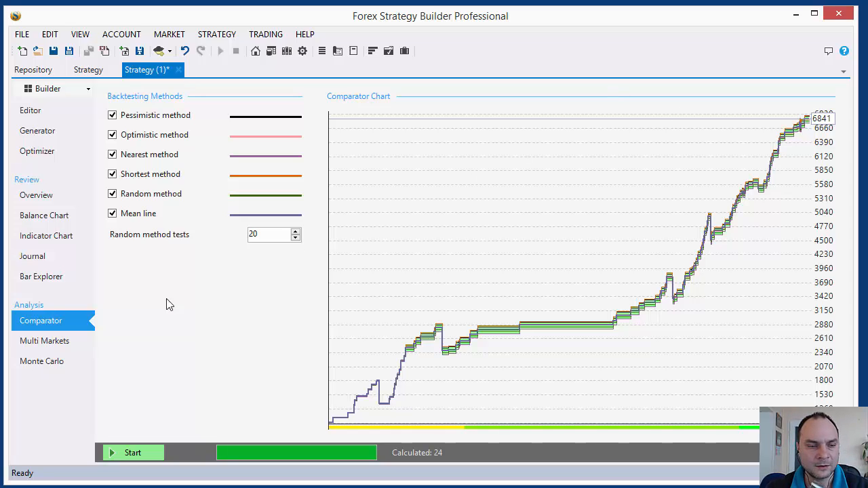
Run the Monte Carlo simulation twice with only Randomize history data and Randomize spread enabled
{"action": "left_click", "coordinate": [53, 366]}
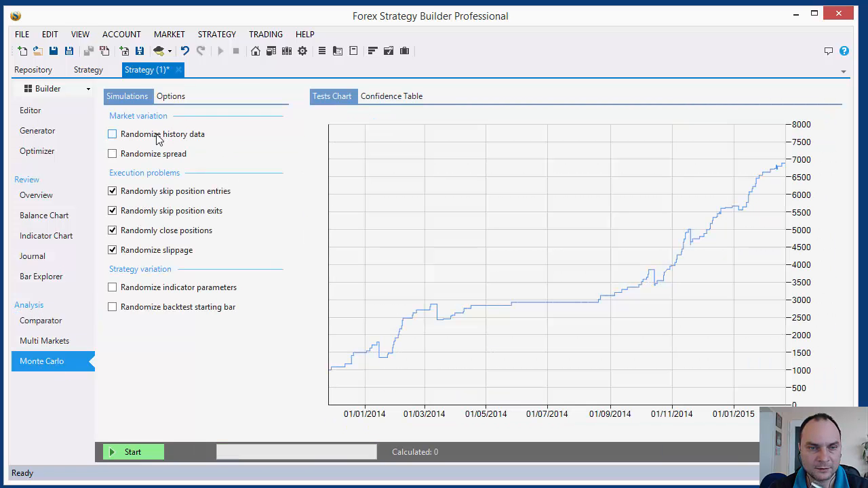
{"action": "left_click", "coordinate": [161, 136]}
{"action": "left_click", "coordinate": [156, 156]}
{"action": "left_click", "coordinate": [147, 193]}
{"action": "left_click", "coordinate": [141, 214]}
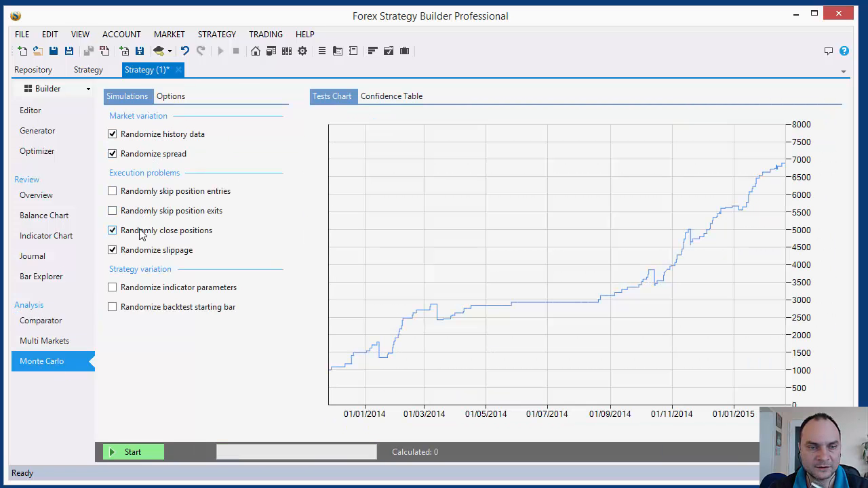
{"action": "left_click", "coordinate": [143, 233]}
{"action": "left_click", "coordinate": [144, 252]}
{"action": "left_click", "coordinate": [123, 451]}
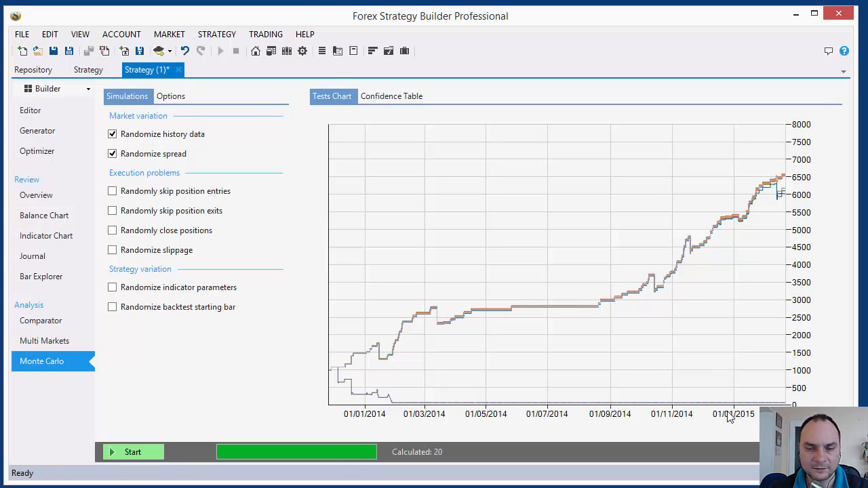
{"action": "left_click", "coordinate": [141, 455]}
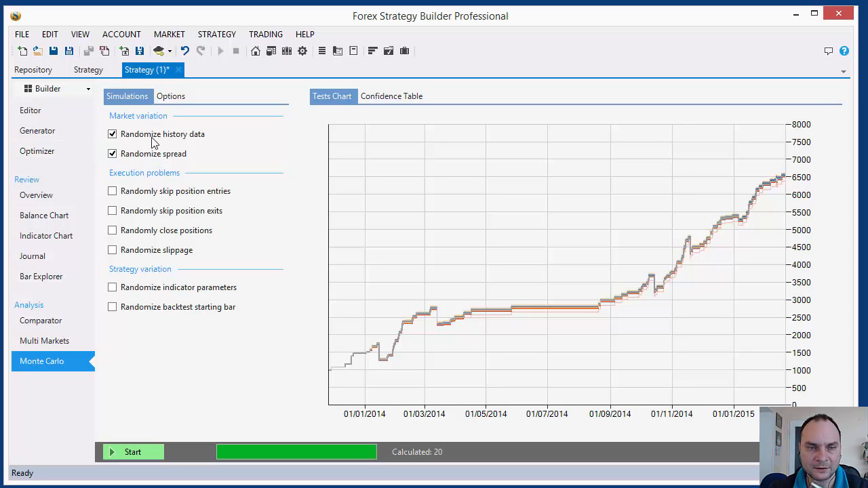
Run the Monte Carlo simulation with only the four execution problems enabled: skipped entries, skipped exits, random position closing and slippage
{"action": "left_click", "coordinate": [148, 135]}
{"action": "left_click", "coordinate": [146, 154]}
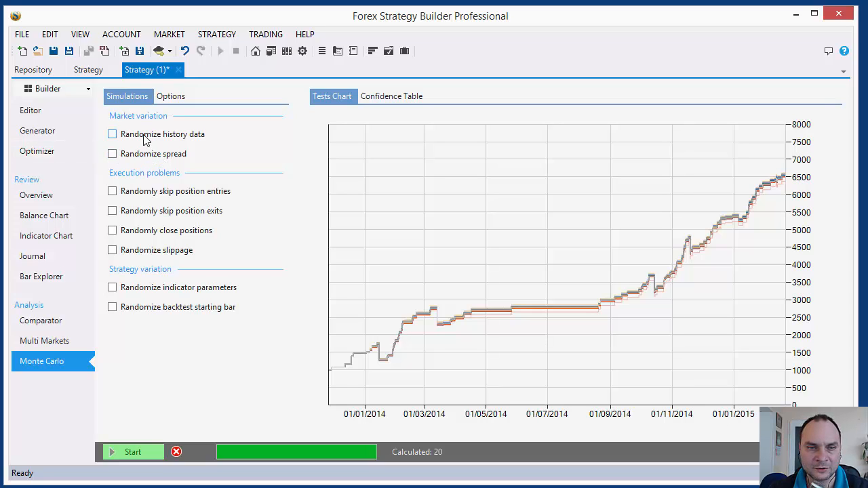
{"action": "left_click", "coordinate": [145, 136]}
{"action": "left_click", "coordinate": [126, 138]}
{"action": "left_click", "coordinate": [126, 155]}
{"action": "left_click", "coordinate": [127, 155]}
{"action": "left_click", "coordinate": [135, 193]}
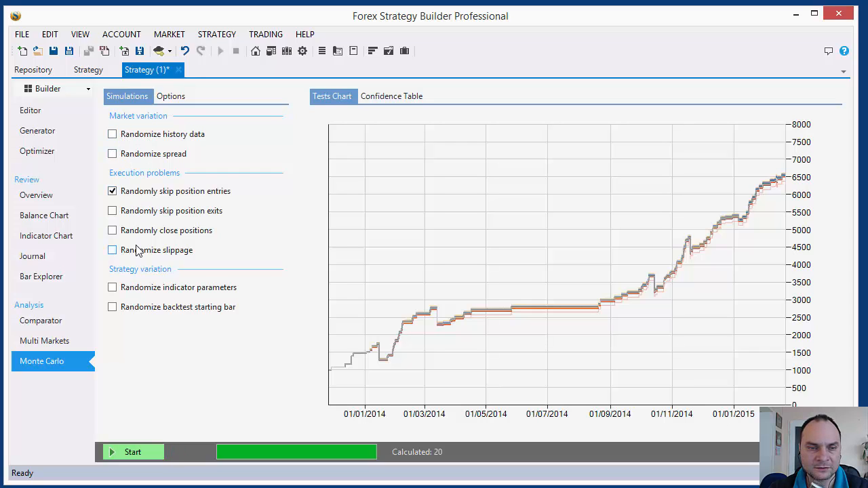
{"action": "left_click", "coordinate": [150, 213]}
{"action": "left_click", "coordinate": [149, 232]}
{"action": "left_click", "coordinate": [145, 252]}
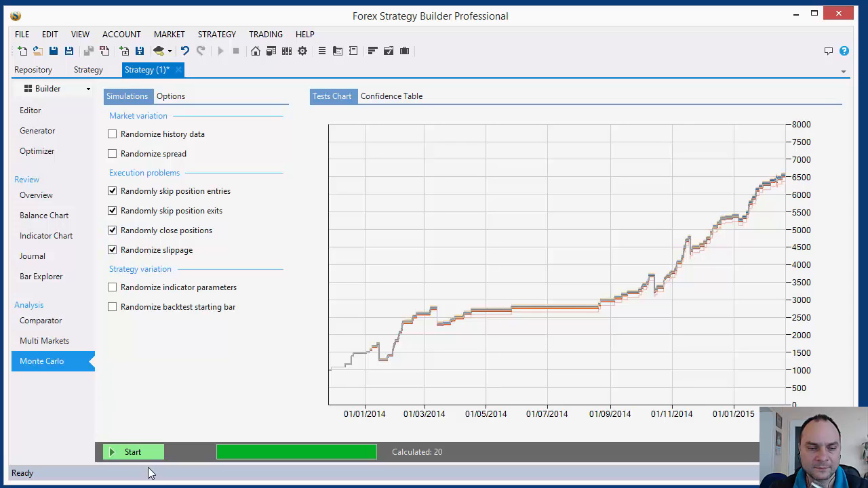
{"action": "left_click", "coordinate": [132, 453]}
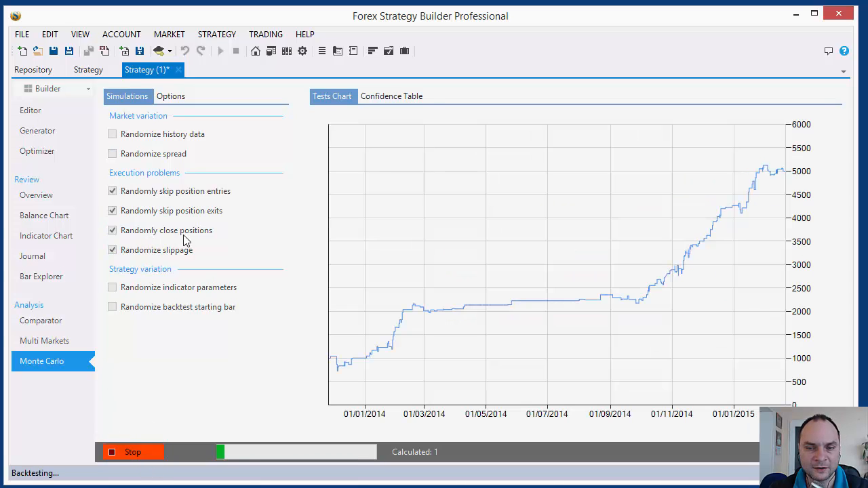
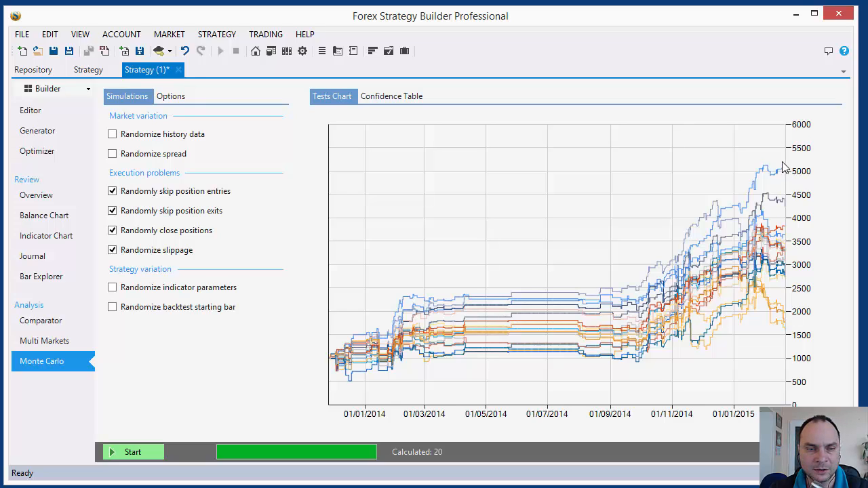
Add history data and spread randomization to the execution problems and rerun the Monte Carlo simulation
{"action": "left_click", "coordinate": [183, 137]}
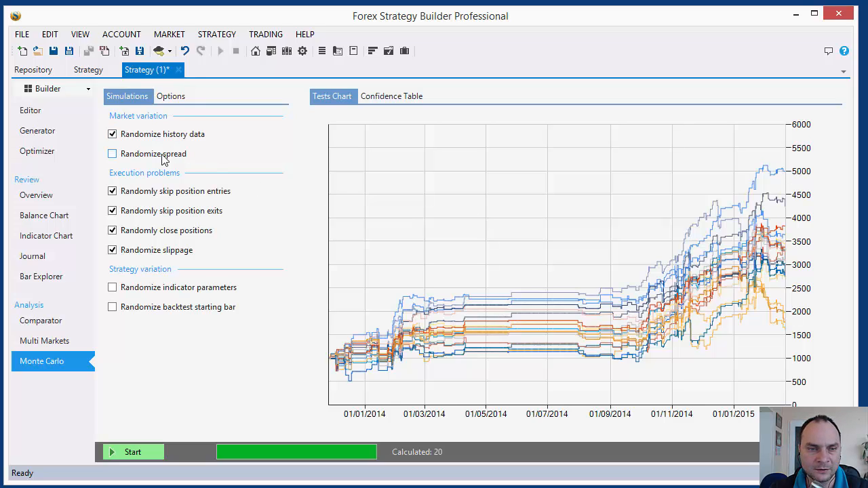
{"action": "left_click", "coordinate": [179, 153]}
{"action": "left_click", "coordinate": [146, 456]}
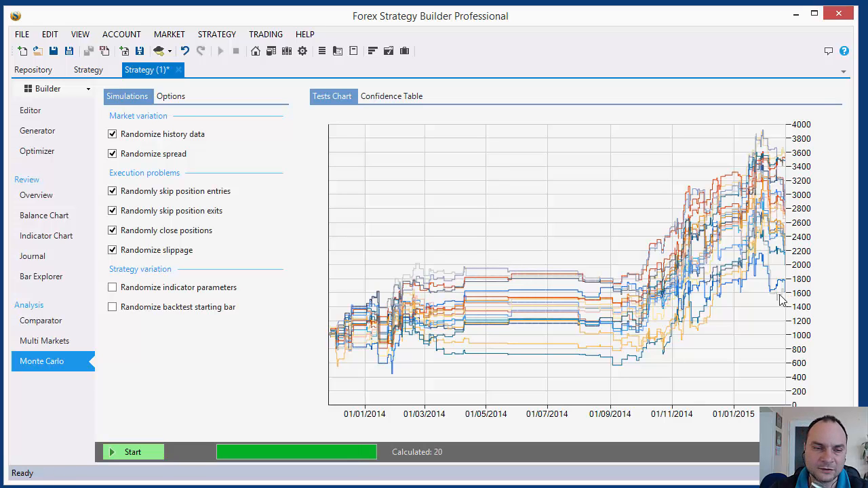
Return to the strategy editor and save the strategy under the file name USDJPY M15 First.xml
{"action": "left_click", "coordinate": [39, 115]}
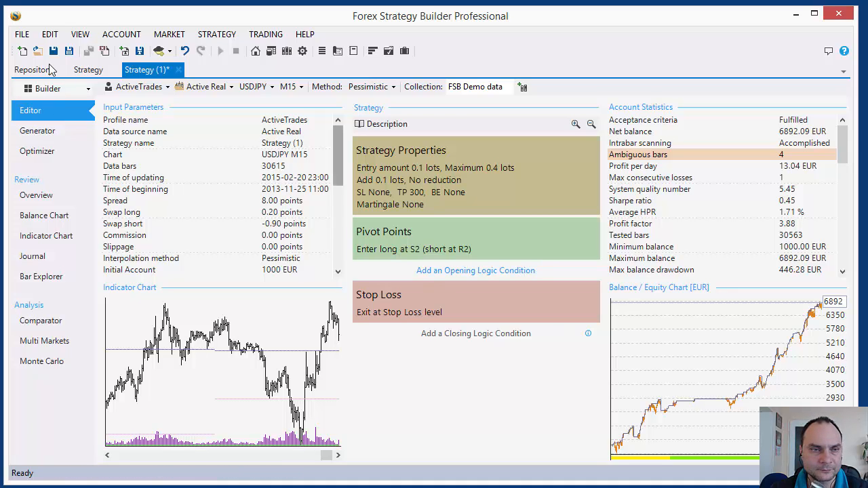
{"action": "left_click", "coordinate": [69, 56]}
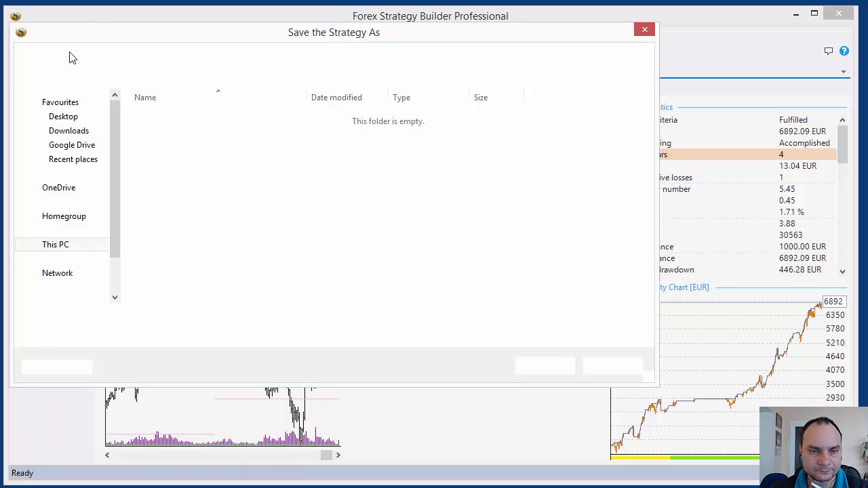
{"action": "left_click_drag", "start_coordinate": [192, 38], "coordinate": [403, 101]}
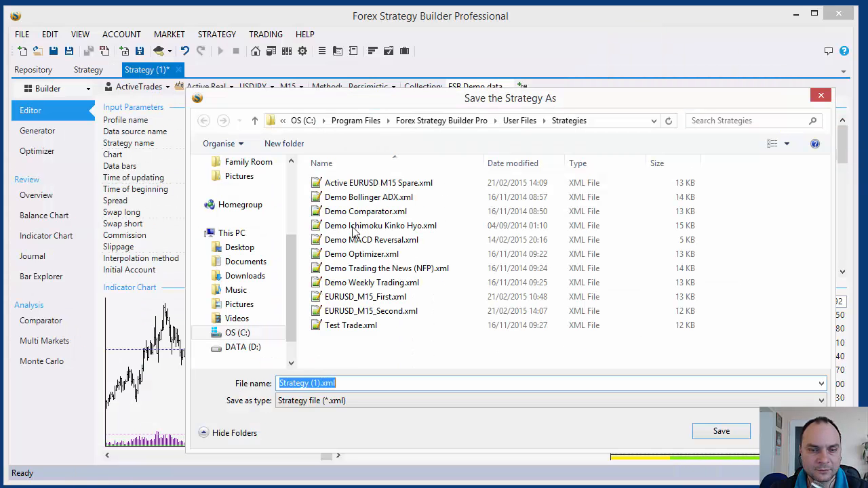
{"action": "left_click", "coordinate": [320, 383]}
{"action": "left_click_drag", "start_coordinate": [320, 384], "coordinate": [210, 385]}
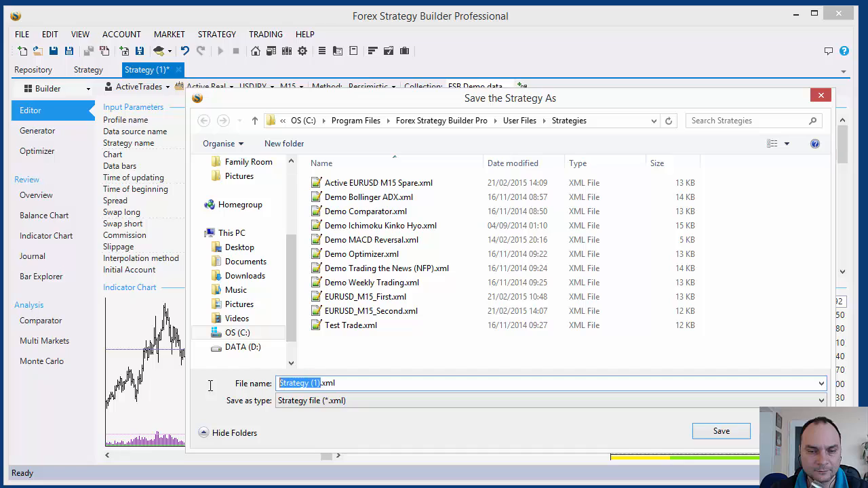
{"action": "type", "text": "U"}
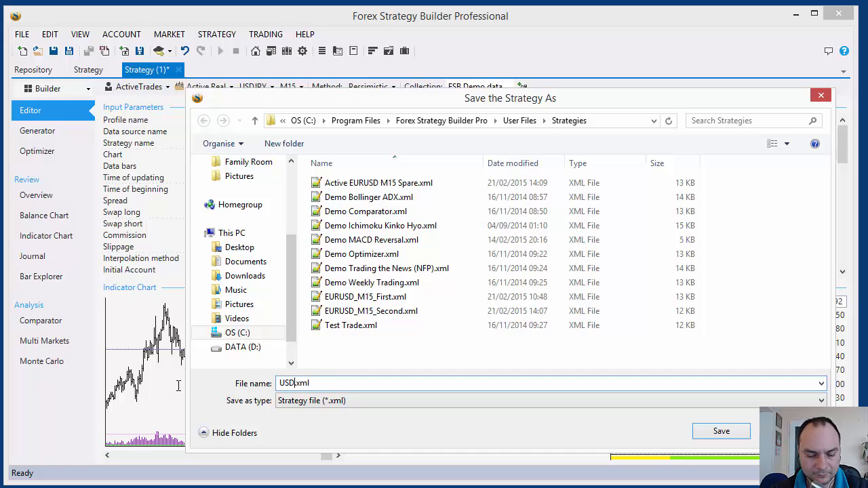
{"action": "type", "text": "SDO"}
{"action": "key", "text": "BackSpace"}
{"action": "key", "text": "BackSpace"}
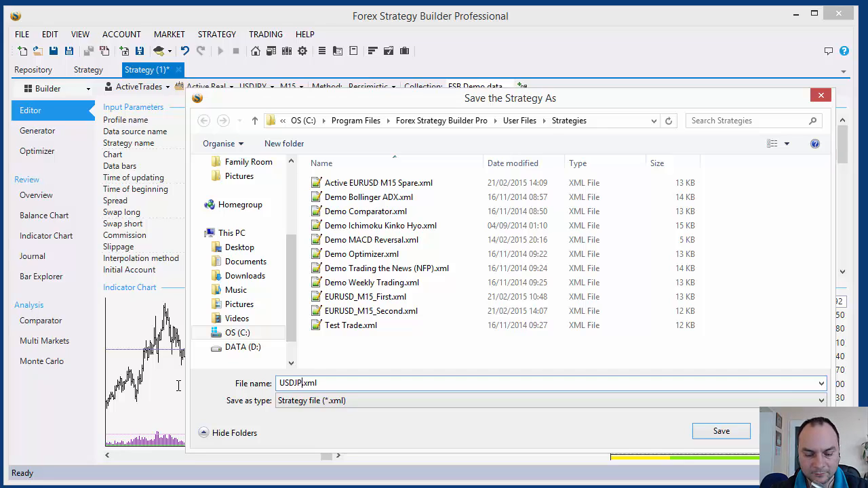
{"action": "type", "text": "M15"}
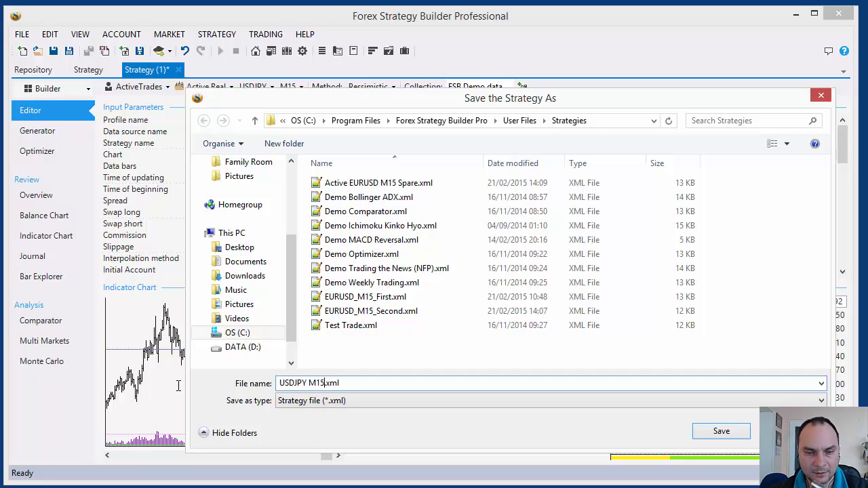
{"action": "type", "text": " First"}
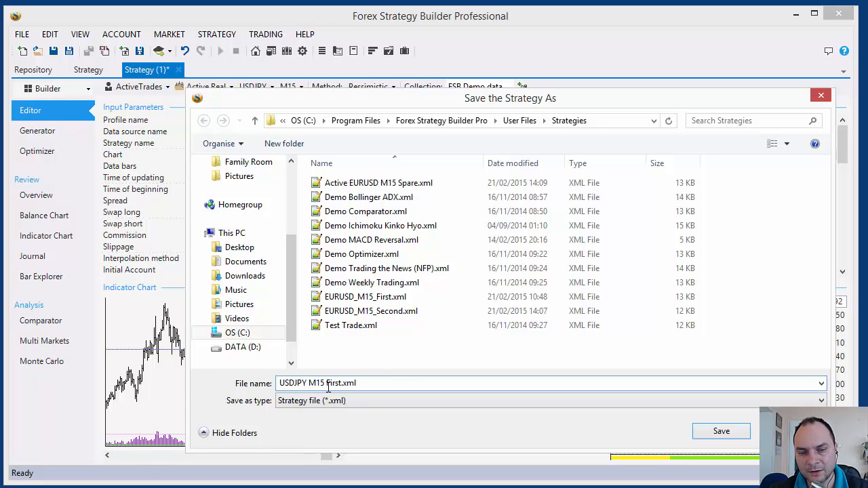
{"action": "left_click", "coordinate": [709, 435]}
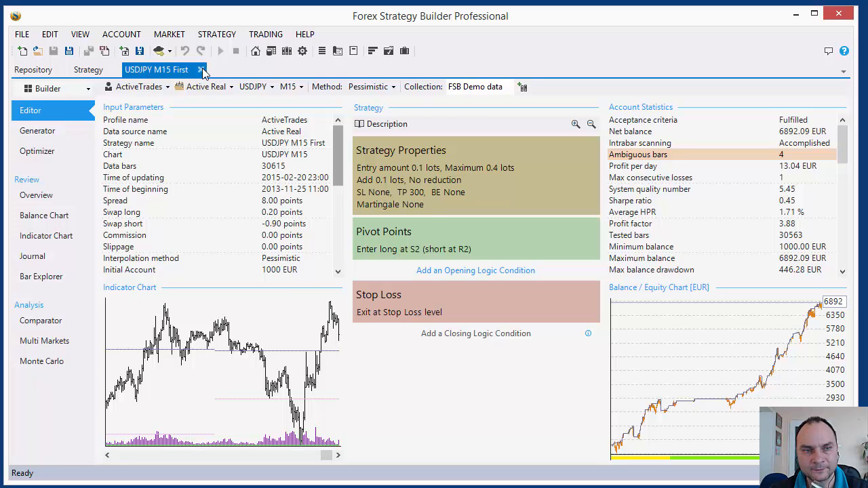
Close the saved strategy and open the one with a net balance of 6498 from the Active USDJPY M15 collection
{"action": "left_click", "coordinate": [200, 70]}
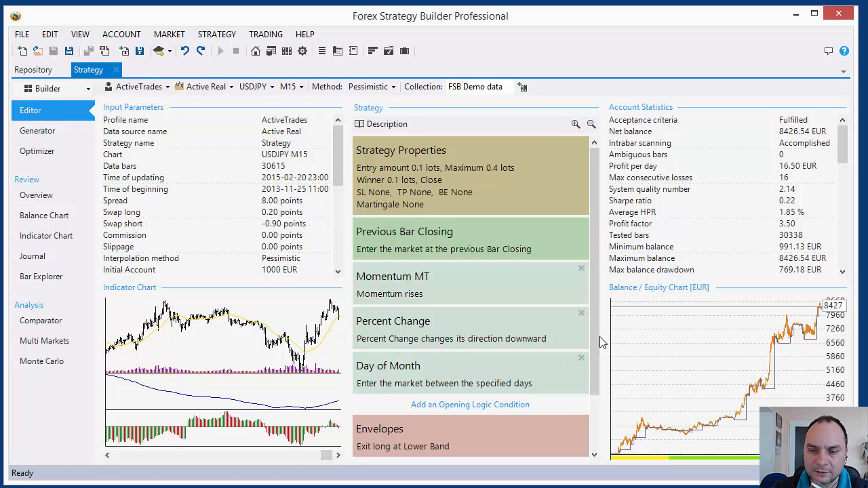
{"action": "left_click_drag", "start_coordinate": [599, 337], "coordinate": [611, 356]}
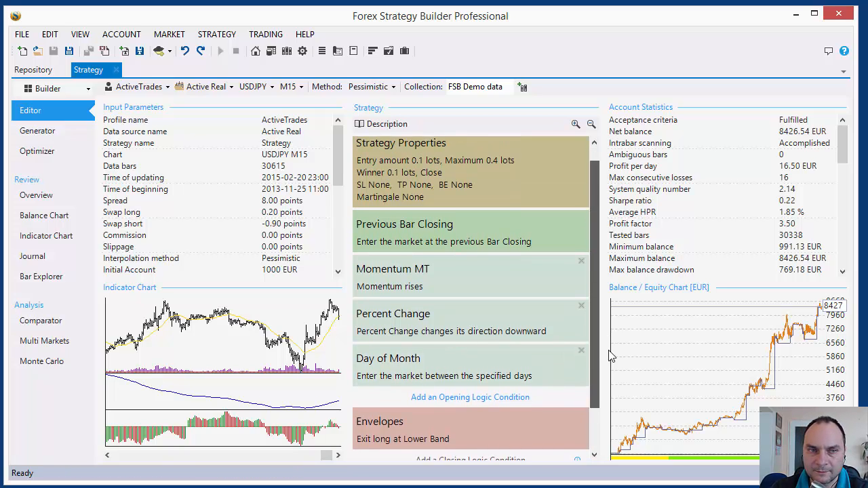
{"action": "left_click", "coordinate": [33, 70]}
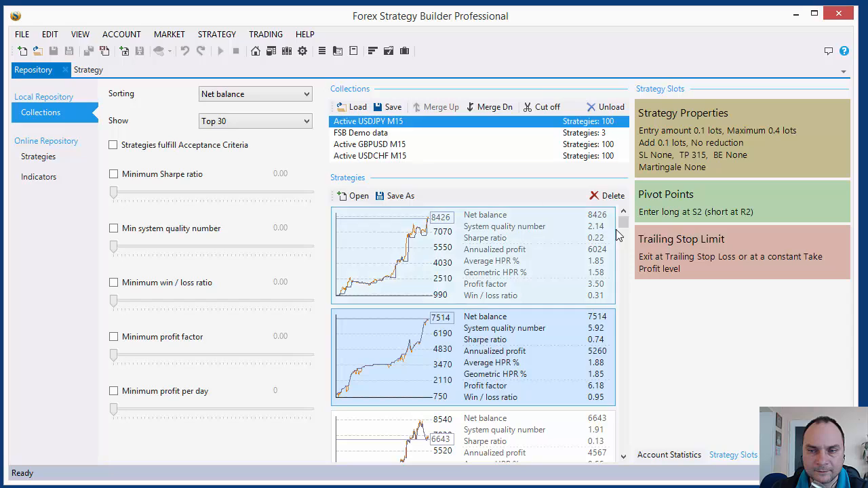
{"action": "left_click_drag", "start_coordinate": [624, 225], "coordinate": [625, 246]}
{"action": "left_click", "coordinate": [401, 366]}
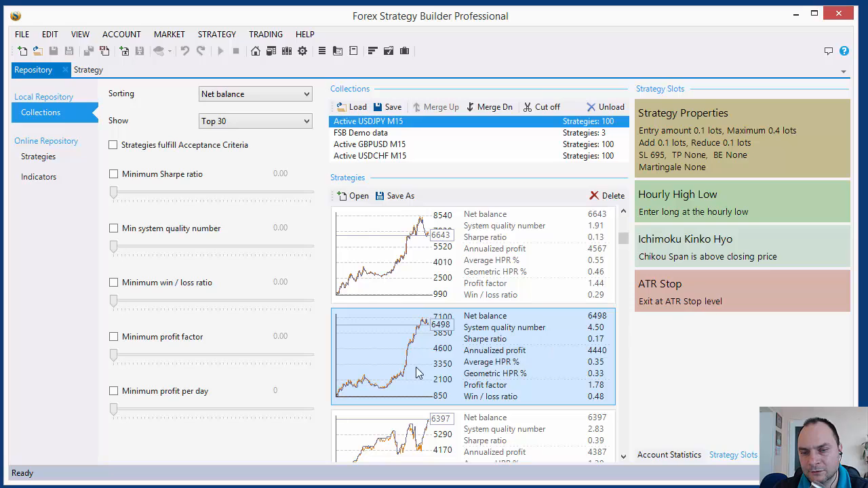
{"action": "double_click", "coordinate": [446, 365]}
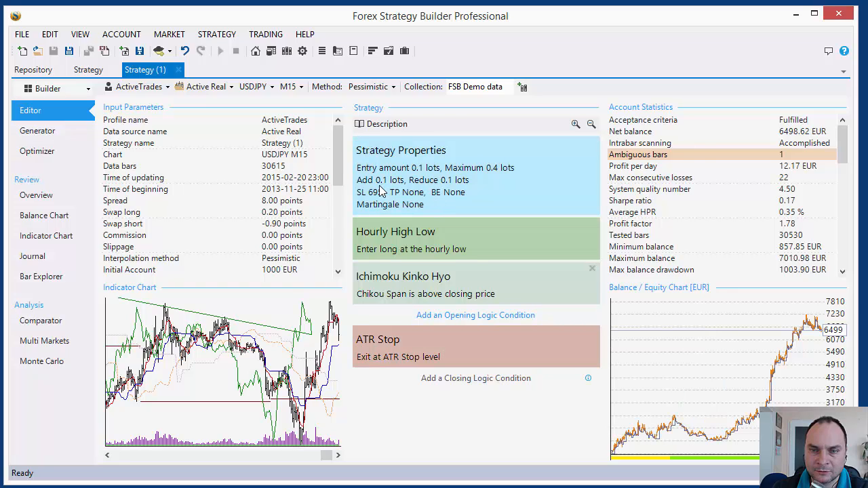
Review the strategy's properties and replace its ATR Stop closing point with Stop Loss
{"action": "left_click", "coordinate": [406, 361]}
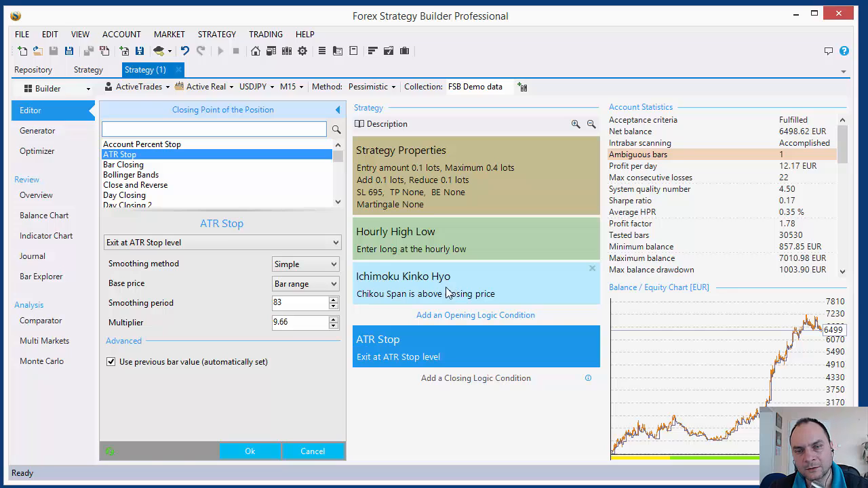
{"action": "mouse_move", "coordinate": [437, 277]}
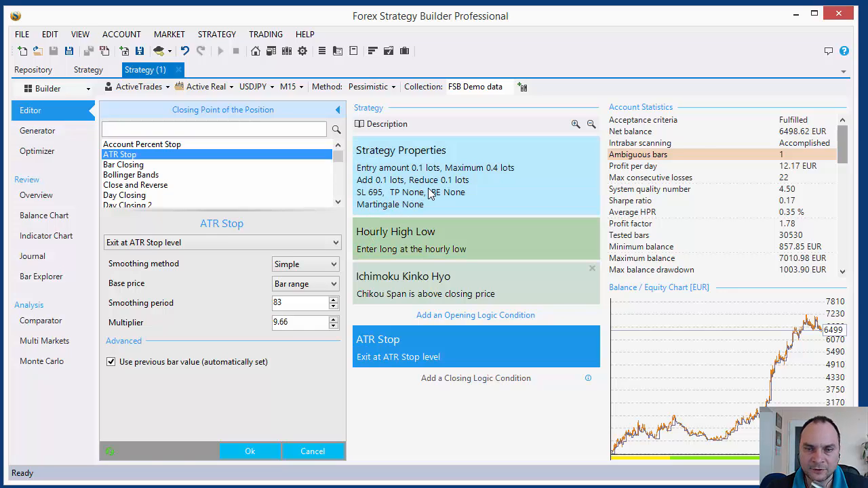
{"action": "mouse_move", "coordinate": [437, 190]}
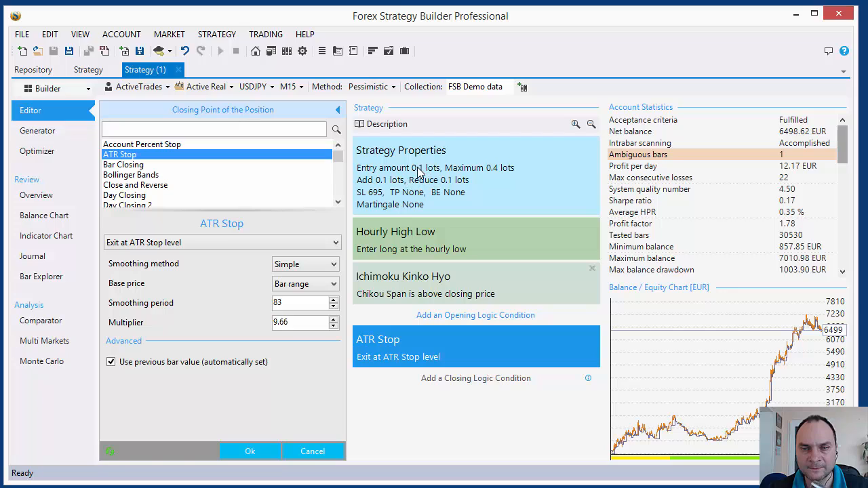
{"action": "mouse_move", "coordinate": [426, 176]}
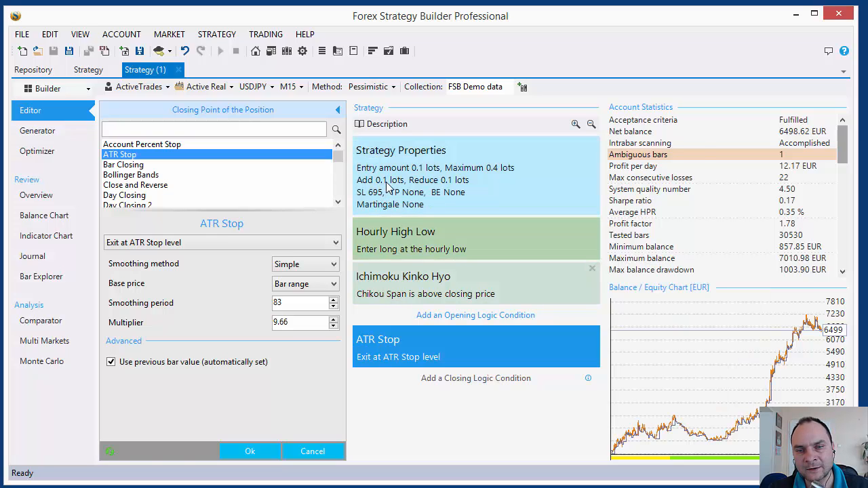
{"action": "mouse_move", "coordinate": [379, 190]}
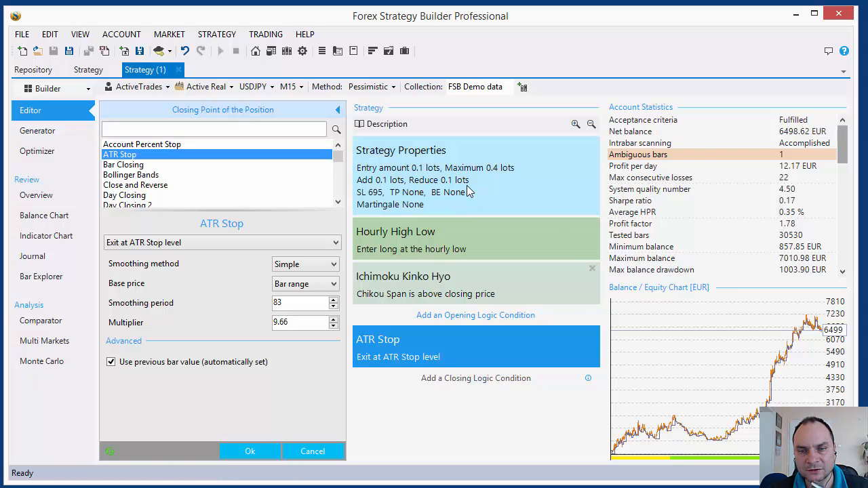
{"action": "mouse_move", "coordinate": [469, 192]}
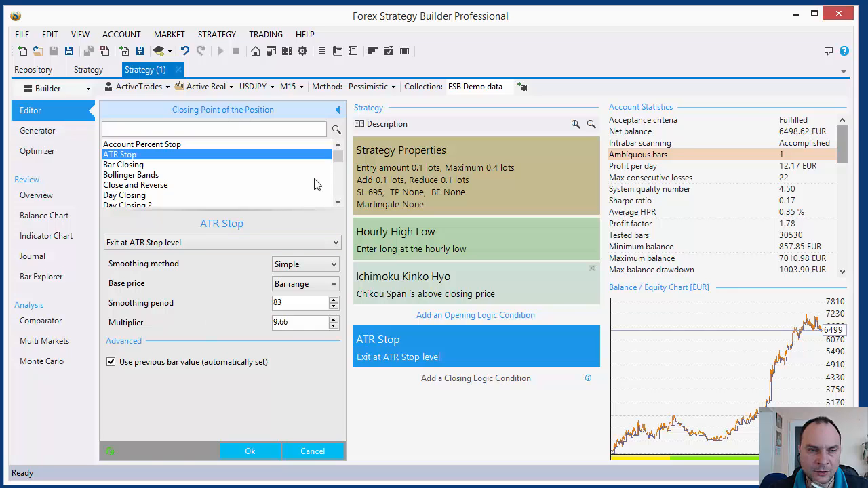
{"action": "left_click_drag", "start_coordinate": [341, 156], "coordinate": [343, 187]}
{"action": "left_click", "coordinate": [133, 167]}
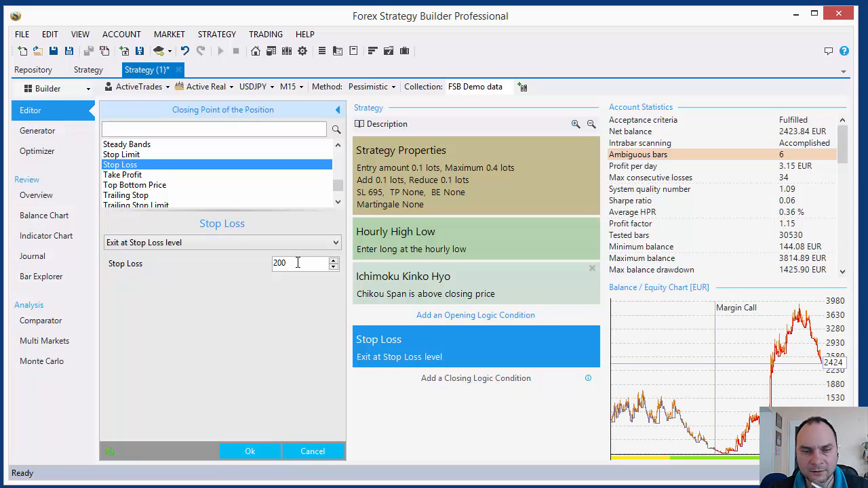
Try stop loss levels of 300, 350, 400 and 450 for the Stop Loss closing point and compare the backtest results
{"action": "left_click_drag", "start_coordinate": [301, 264], "coordinate": [232, 264]}
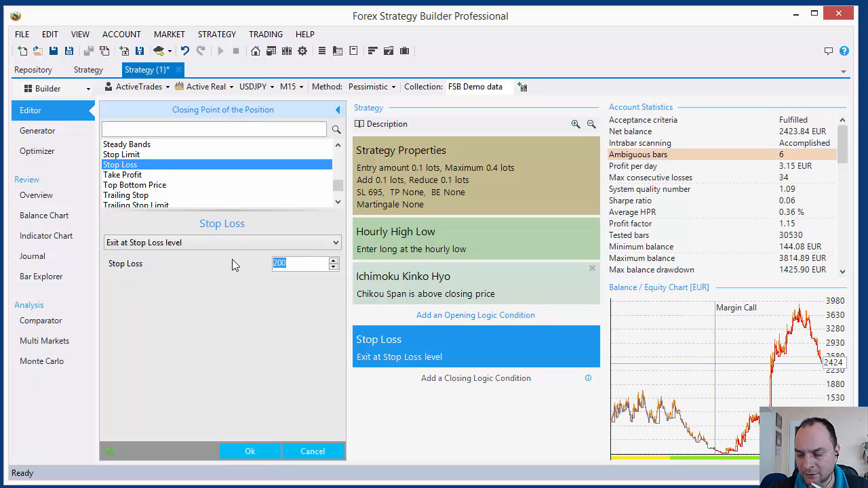
{"action": "type", "text": "300"}
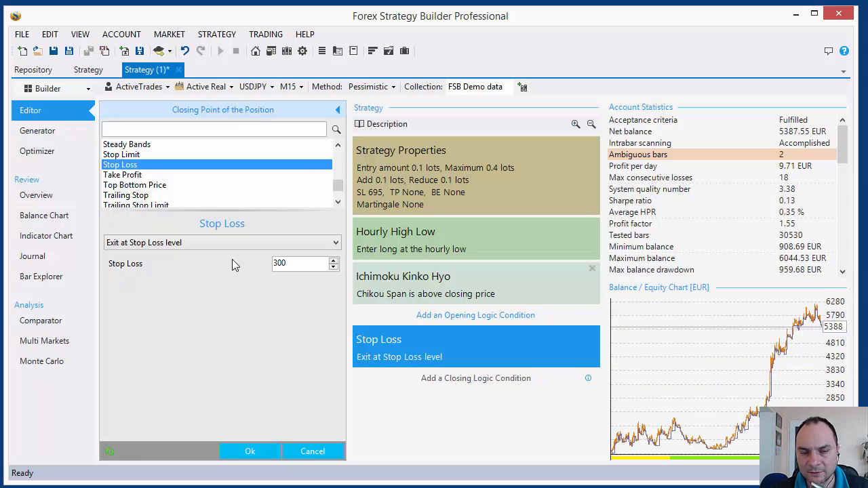
{"action": "left_click_drag", "start_coordinate": [302, 264], "coordinate": [233, 266]}
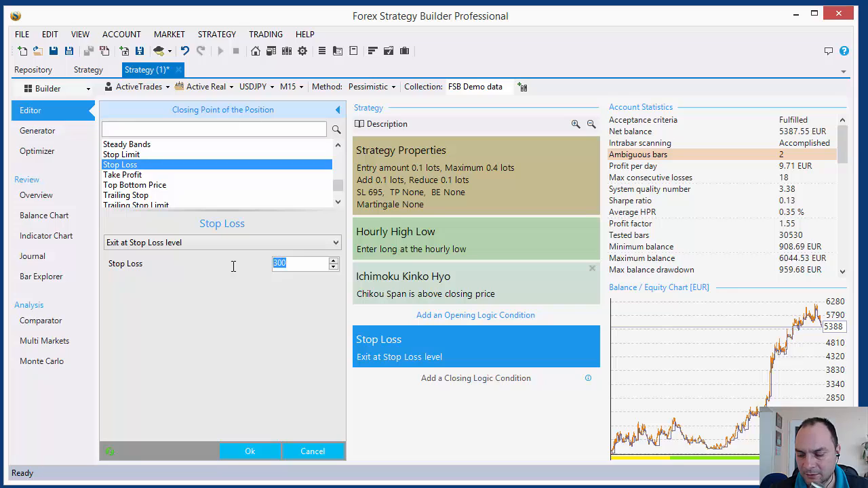
{"action": "type", "text": "350"}
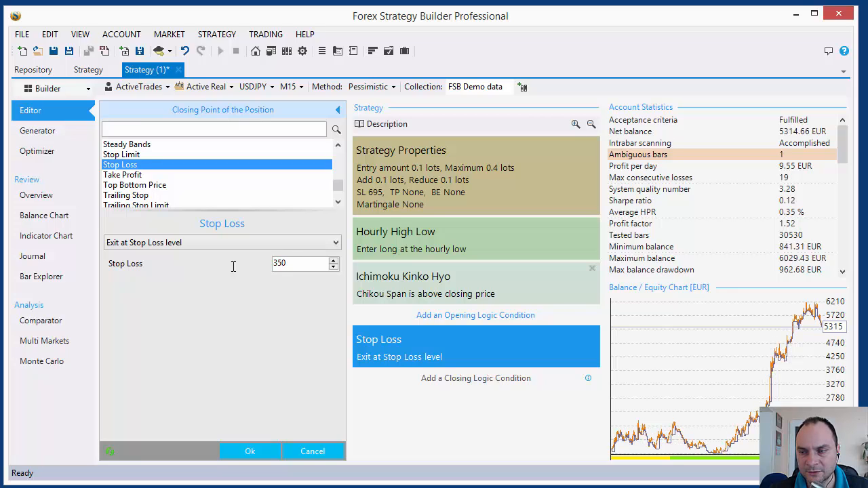
{"action": "left_click_drag", "start_coordinate": [300, 264], "coordinate": [227, 272]}
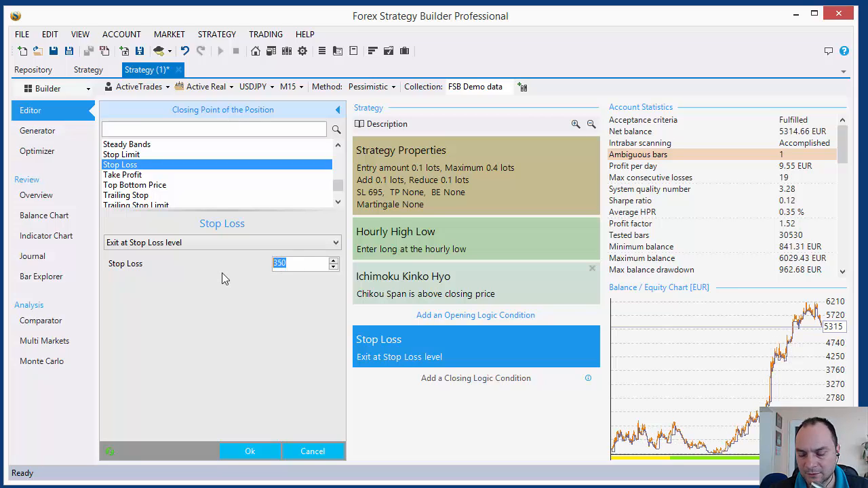
{"action": "type", "text": "400"}
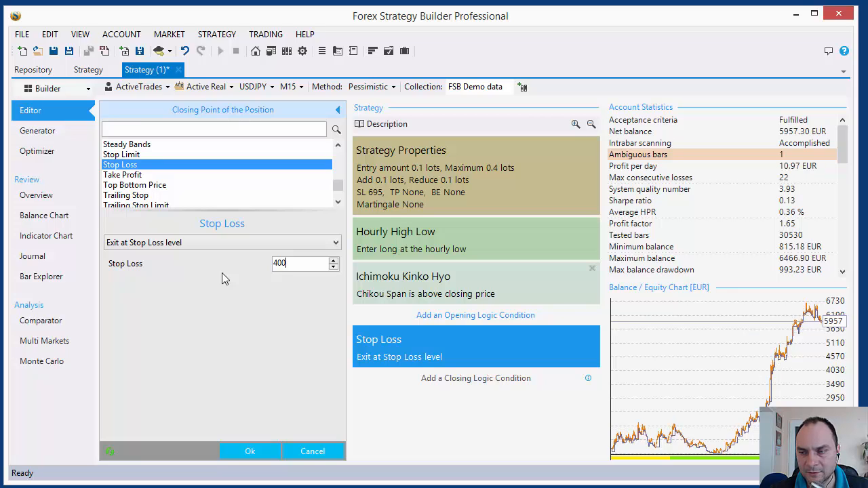
{"action": "left_click_drag", "start_coordinate": [299, 263], "coordinate": [223, 271]}
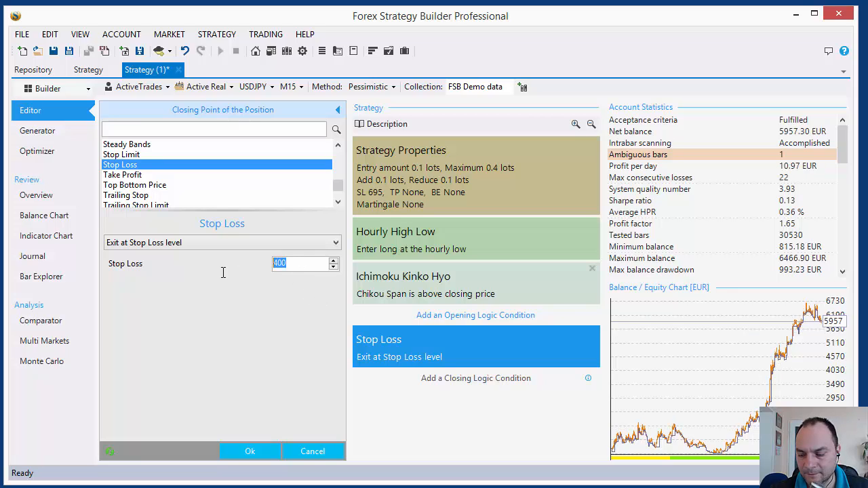
{"action": "type", "text": "450"}
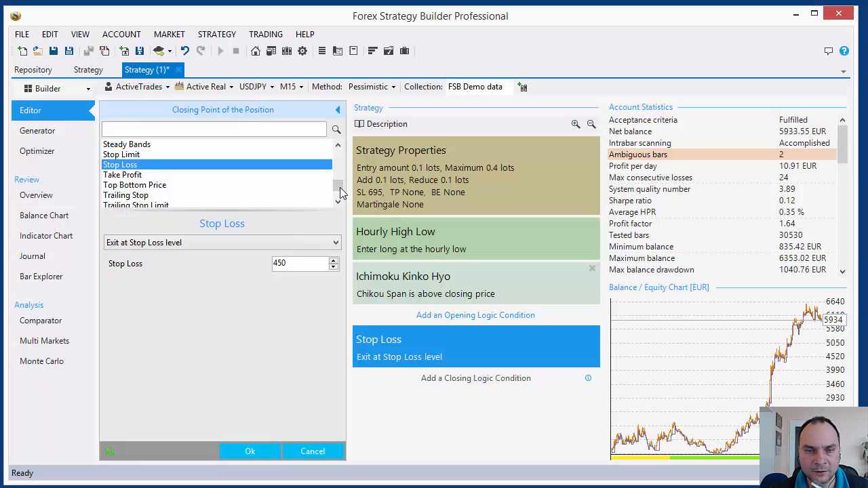
Try NoNoIndicator as the closing point and compare the strategy's statistics and balance chart
{"action": "mouse_move", "coordinate": [337, 186]}
{"action": "left_mouse_down"}
{"action": "mouse_move", "coordinate": [341, 194]}
{"action": "mouse_move", "coordinate": [340, 176]}
{"action": "left_mouse_up"}
{"action": "left_click", "coordinate": [154, 175]}
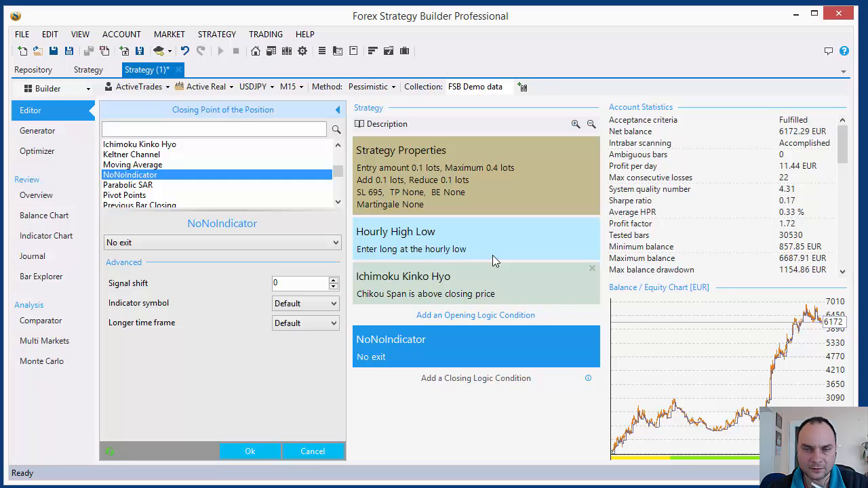
{"action": "mouse_move", "coordinate": [493, 260]}
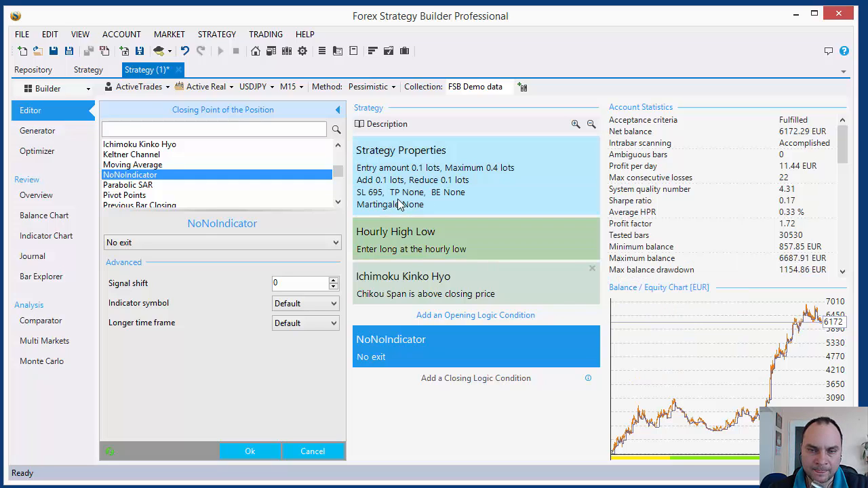
{"action": "mouse_move", "coordinate": [372, 178]}
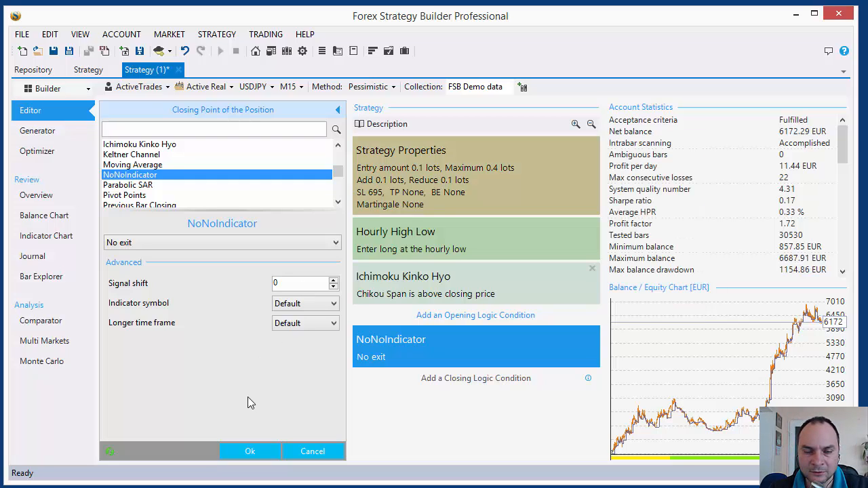
Look through the available closing point indicators and choose Stop Loss as the closing point again
{"action": "left_click", "coordinate": [339, 202]}
{"action": "left_click", "coordinate": [340, 201]}
{"action": "left_click", "coordinate": [339, 202]}
{"action": "left_click", "coordinate": [339, 202]}
{"action": "left_click_drag", "start_coordinate": [342, 180], "coordinate": [343, 153]}
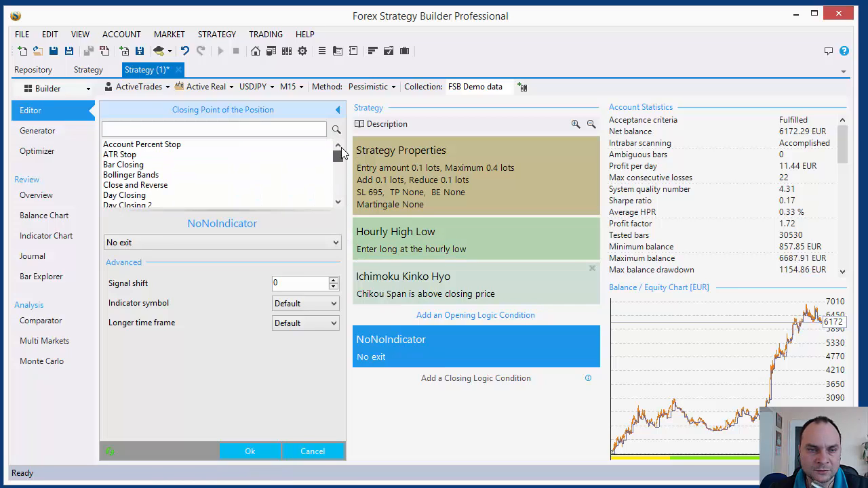
{"action": "scroll", "coordinate": [166, 169], "scroll_direction": "down", "scroll_amount": 5}
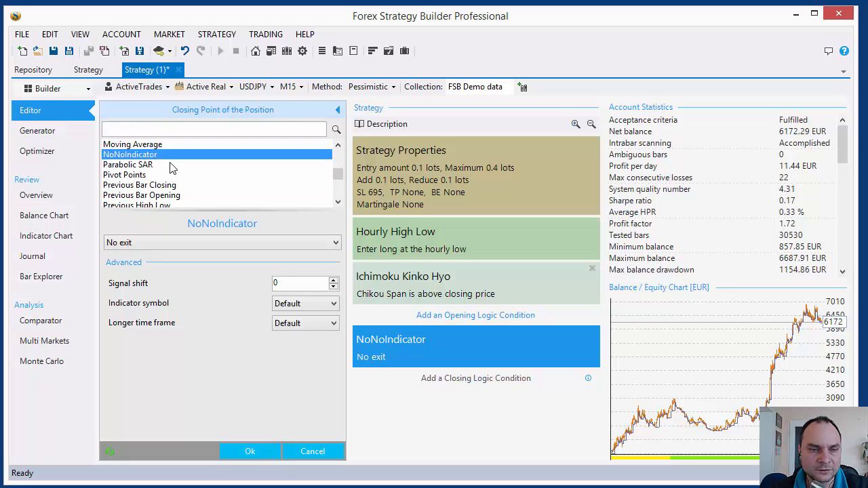
{"action": "scroll", "coordinate": [171, 167], "scroll_direction": "up", "scroll_amount": 2}
{"action": "scroll", "coordinate": [170, 168], "scroll_direction": "up", "scroll_amount": 3}
{"action": "scroll", "coordinate": [170, 166], "scroll_direction": "down", "scroll_amount": 12}
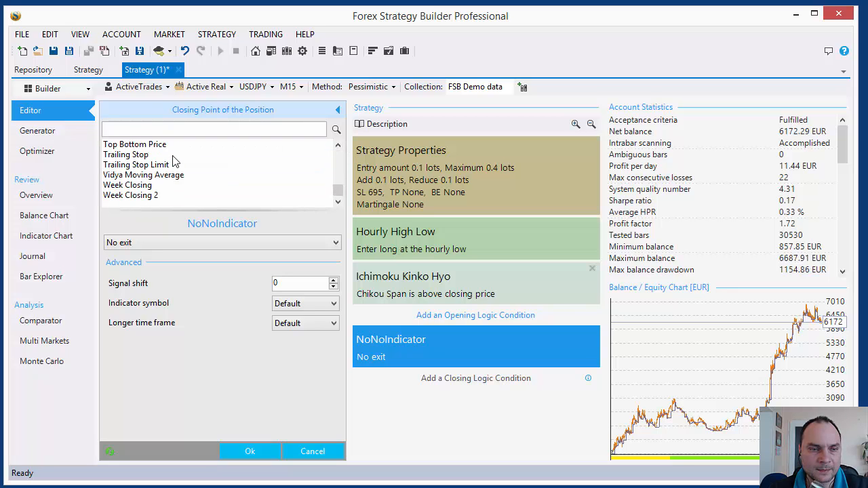
{"action": "scroll", "coordinate": [173, 160], "scroll_direction": "up", "scroll_amount": 1}
{"action": "left_click", "coordinate": [133, 154]}
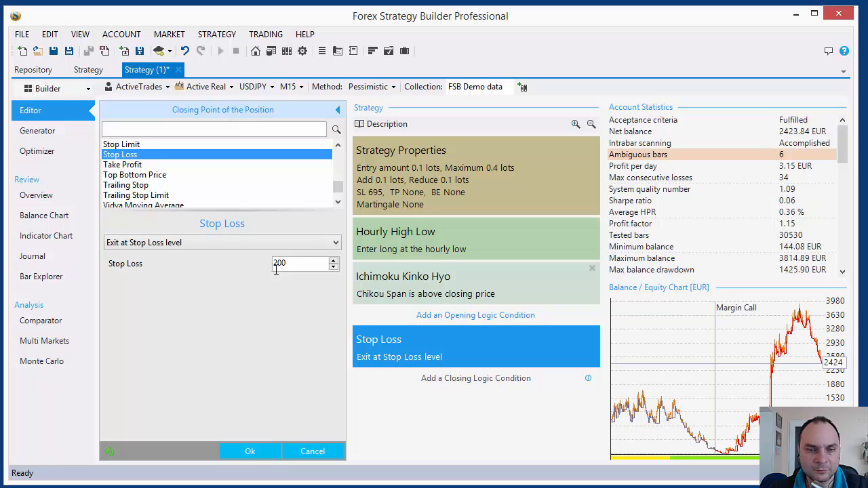
Test a stop loss of 500 for the closing point, set it to 550 and accept the change
{"action": "double_click", "coordinate": [300, 263]}
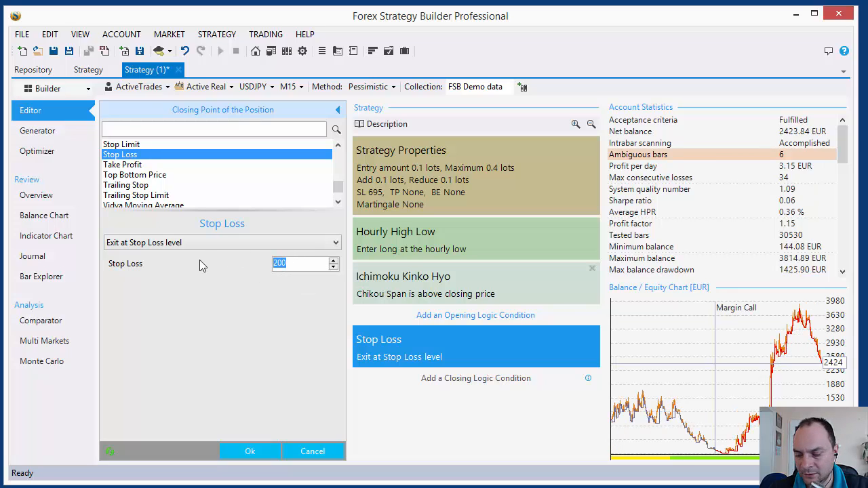
{"action": "type", "text": "500"}
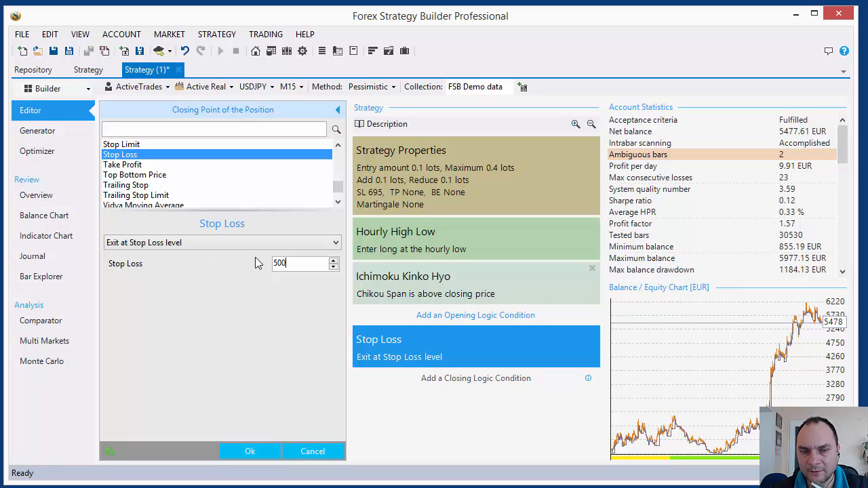
{"action": "double_click", "coordinate": [297, 263]}
{"action": "type", "text": "50"}
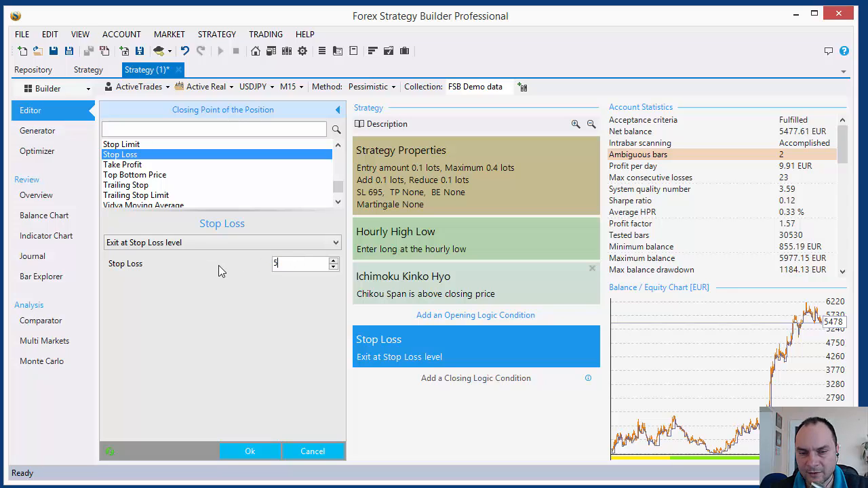
{"action": "type", "text": "50"}
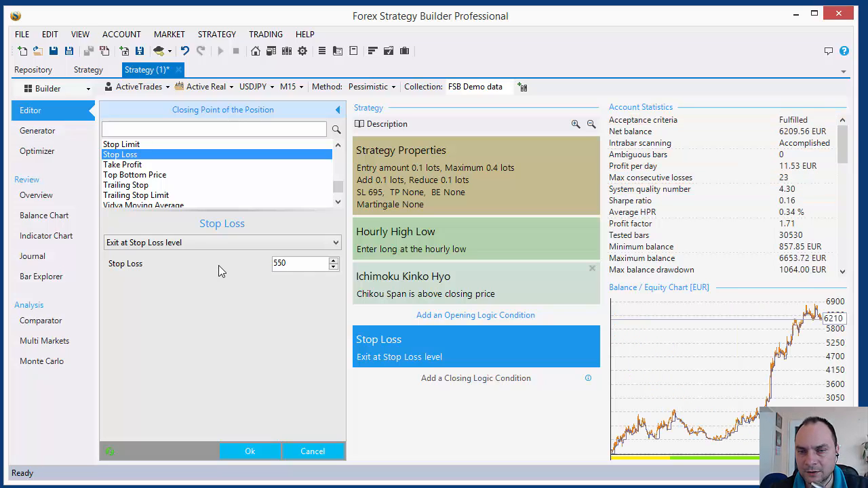
{"action": "left_click", "coordinate": [250, 451]}
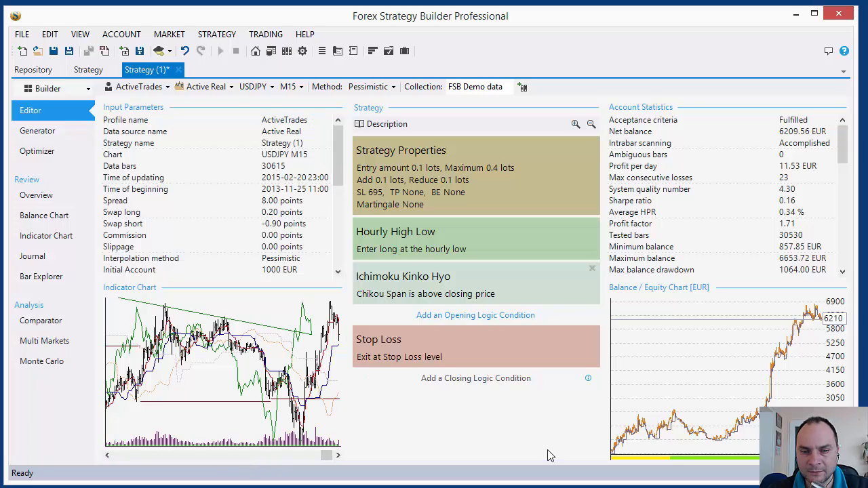
Open the strategy properties and turn off the Stop Loss position protection
{"action": "left_click", "coordinate": [436, 195]}
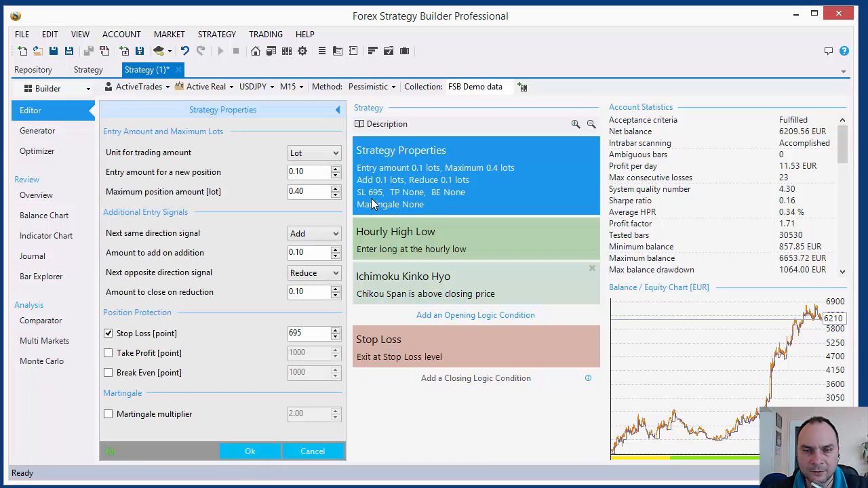
{"action": "mouse_move", "coordinate": [371, 200]}
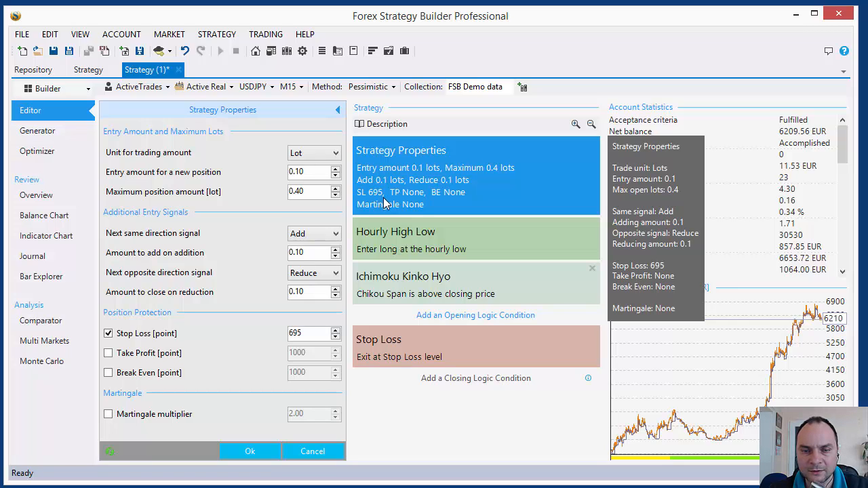
{"action": "left_click", "coordinate": [123, 339]}
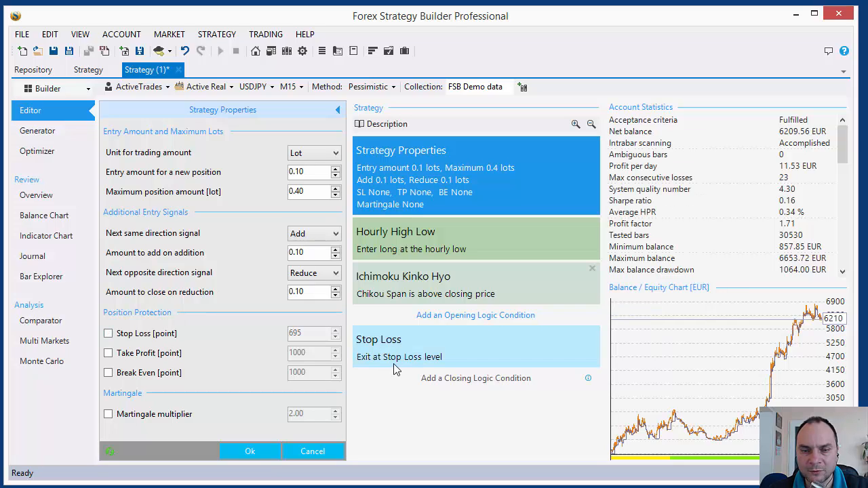
{"action": "mouse_move", "coordinate": [403, 362]}
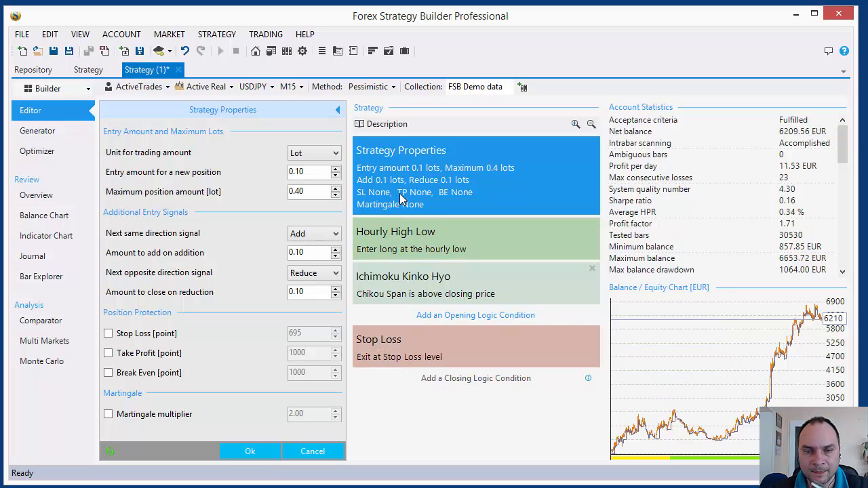
Enable the Take Profit position protection and set it to 1200 points
{"action": "left_click", "coordinate": [133, 353]}
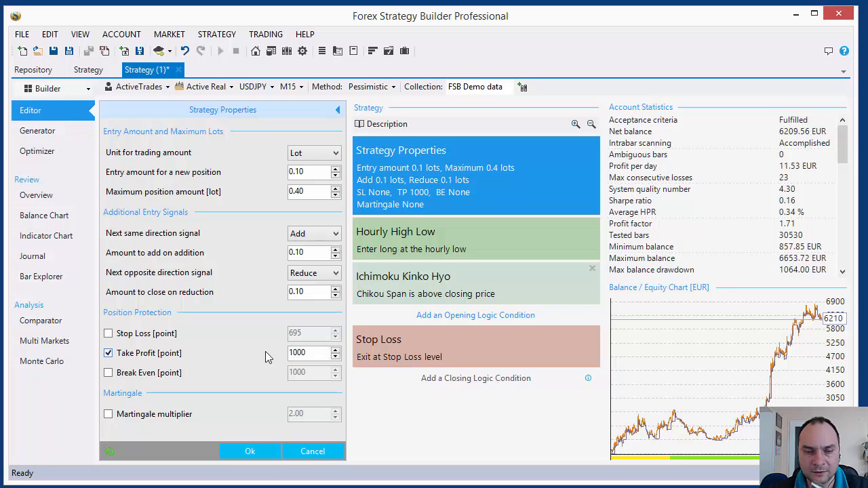
{"action": "left_click", "coordinate": [133, 355]}
{"action": "left_click", "coordinate": [133, 356]}
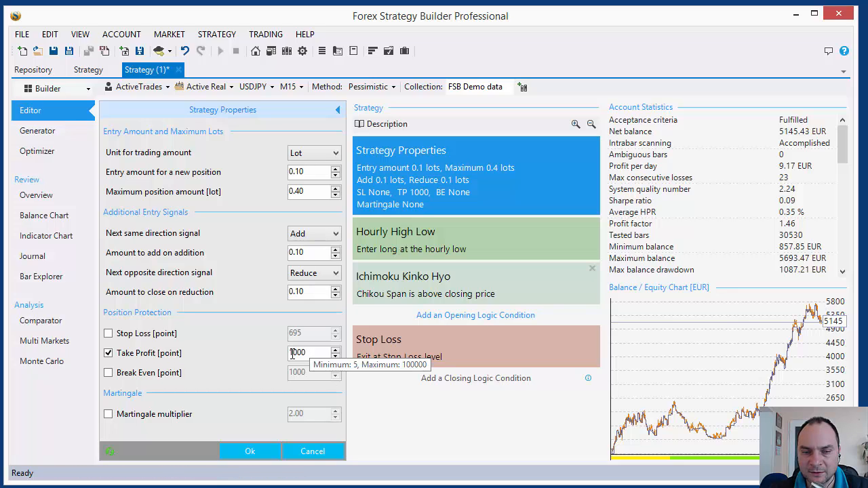
{"action": "left_click_drag", "start_coordinate": [303, 353], "coordinate": [277, 355]}
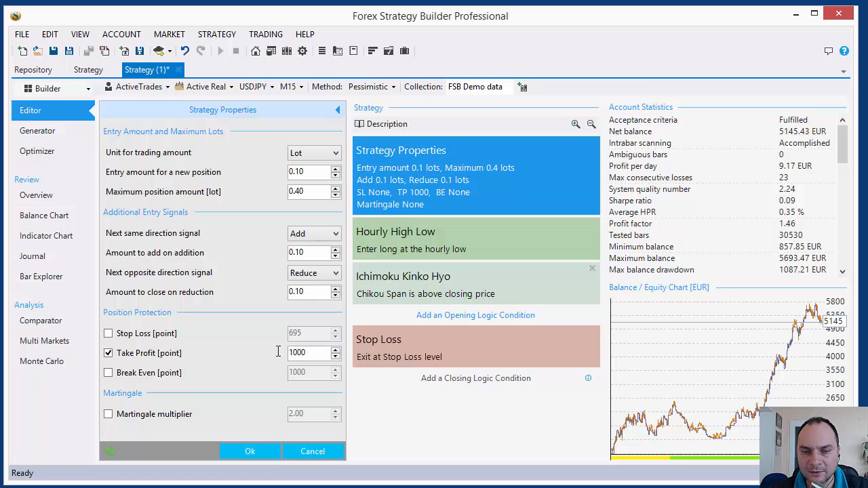
{"action": "type", "text": "1200"}
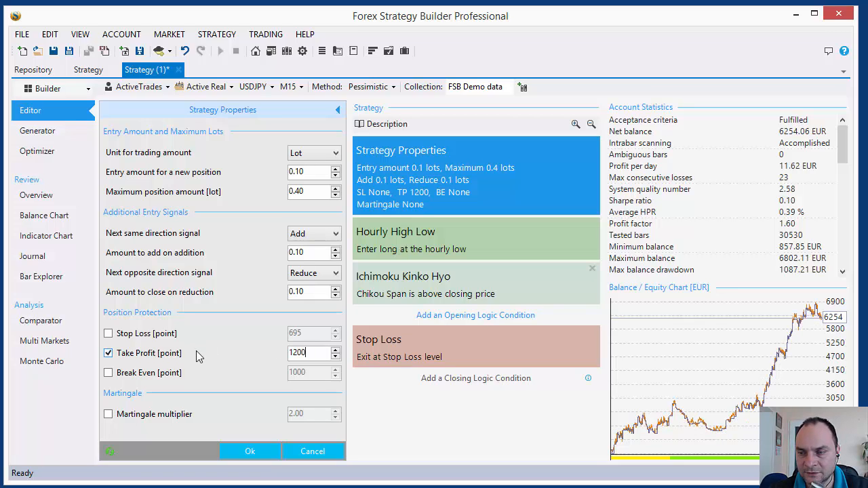
Try a take profit of 1300 points and return it to 1200 points
{"action": "left_click_drag", "start_coordinate": [319, 351], "coordinate": [269, 350]}
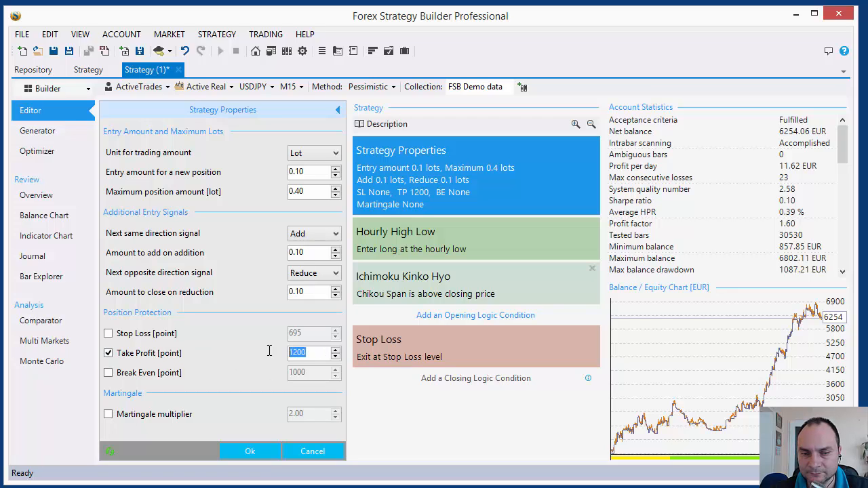
{"action": "type", "text": "130"}
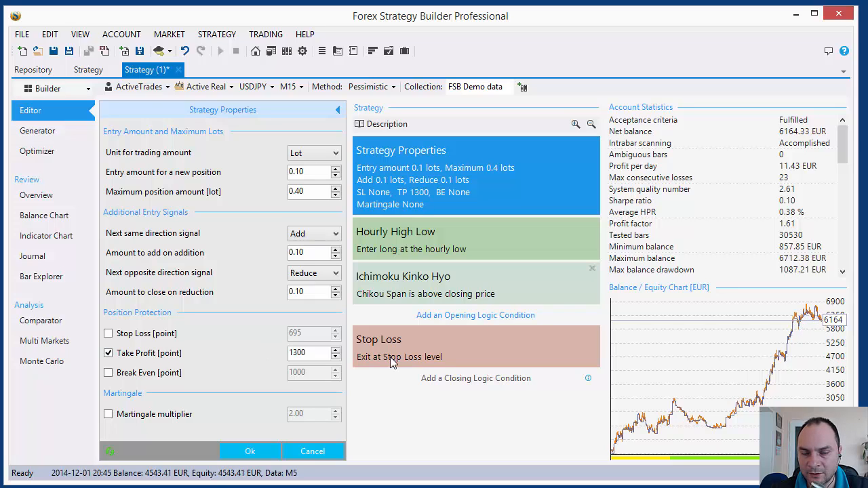
{"action": "left_click_drag", "start_coordinate": [312, 353], "coordinate": [242, 353]}
{"action": "type", "text": "1200"}
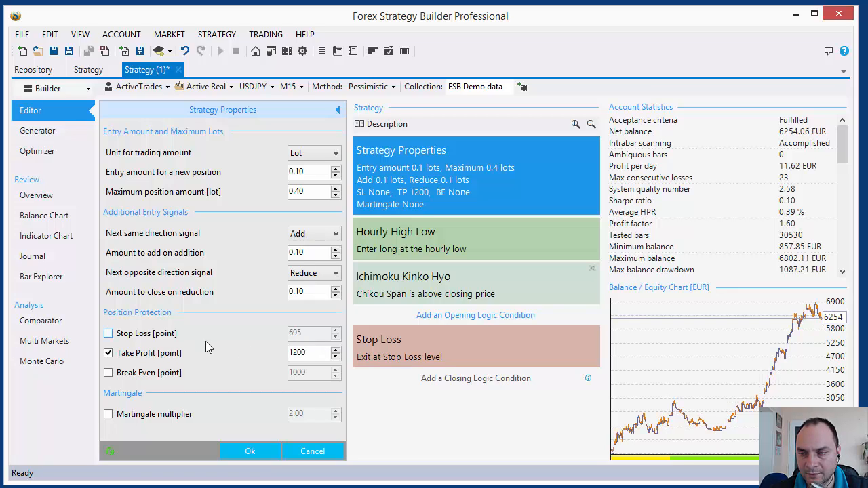
Test a take profit of 900 points and set it to 1000 points
{"action": "left_click_drag", "start_coordinate": [309, 353], "coordinate": [223, 352]}
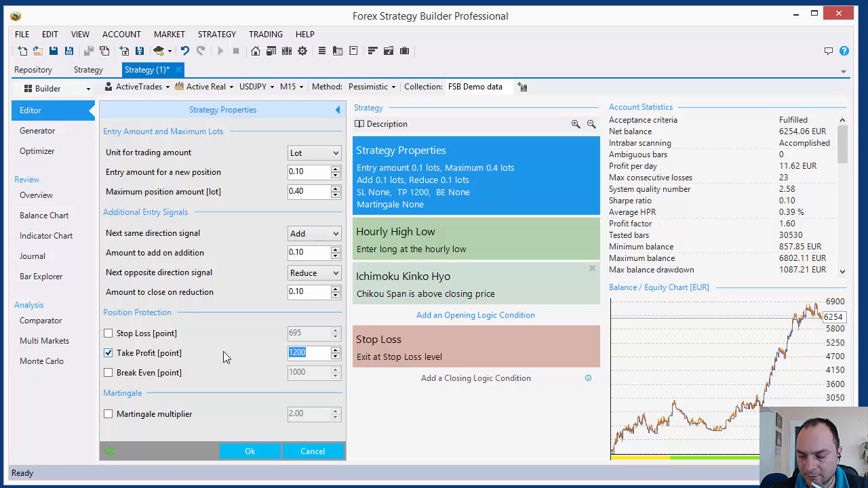
{"action": "type", "text": "900"}
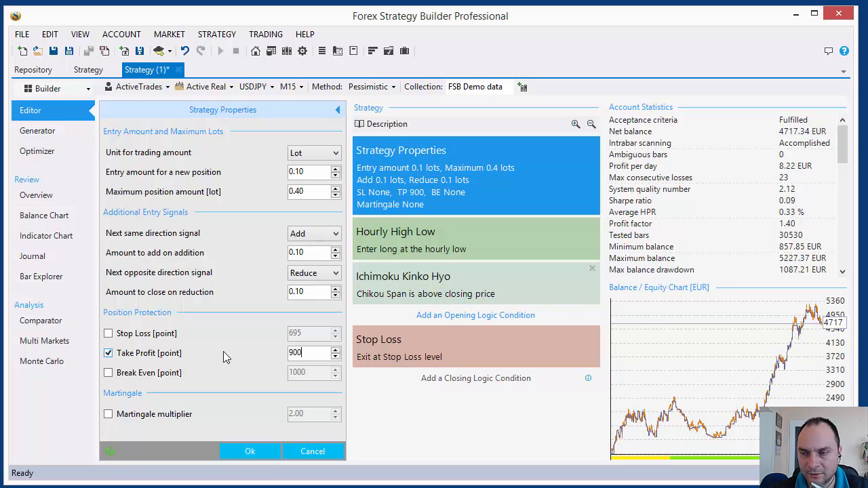
{"action": "left_click_drag", "start_coordinate": [311, 352], "coordinate": [227, 354]}
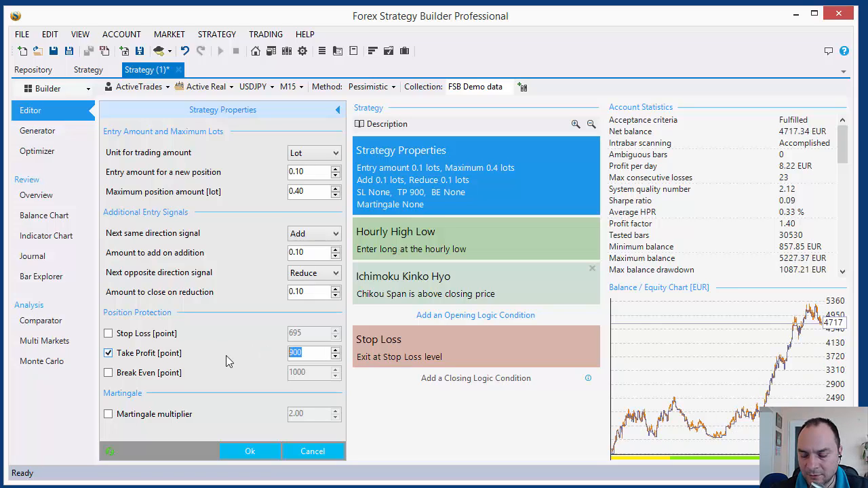
{"action": "type", "text": "1000"}
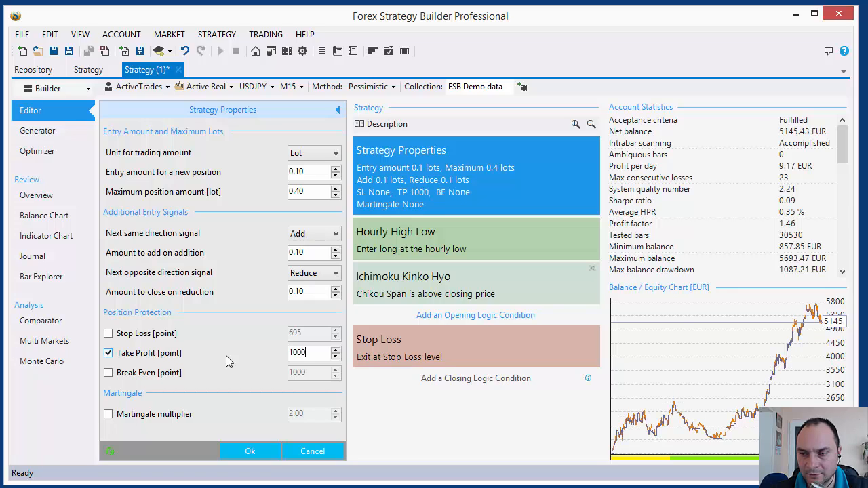
Set the Take Profit back to 1200 points and apply the strategy properties
{"action": "left_click_drag", "start_coordinate": [313, 352], "coordinate": [296, 350]}
{"action": "type", "text": "2"}
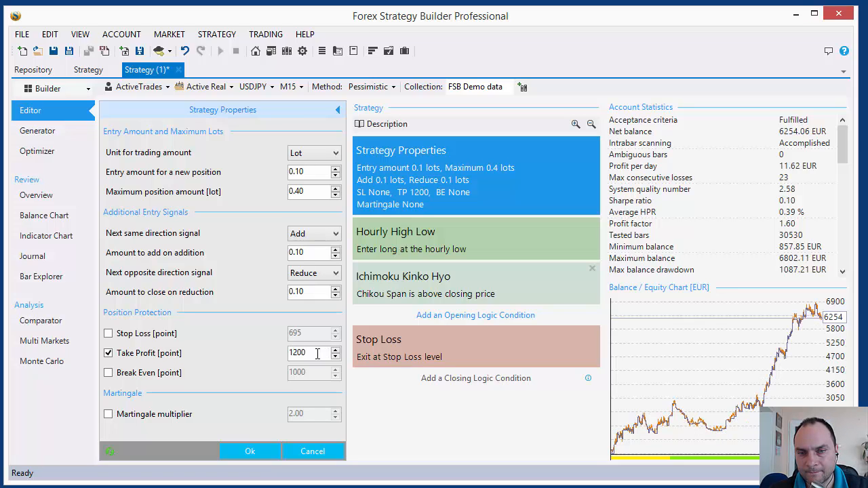
{"action": "left_click", "coordinate": [249, 453]}
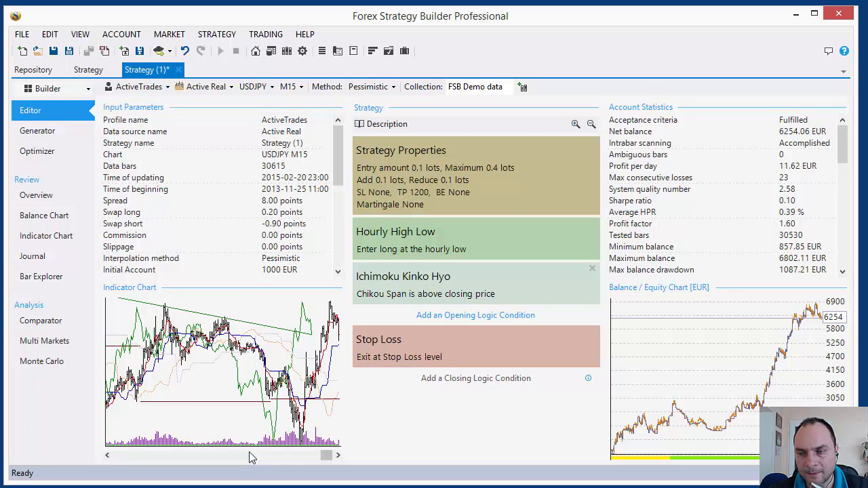
Try start minutes and end minutes of 0 for the Hourly High Low opening point
{"action": "left_click", "coordinate": [423, 246]}
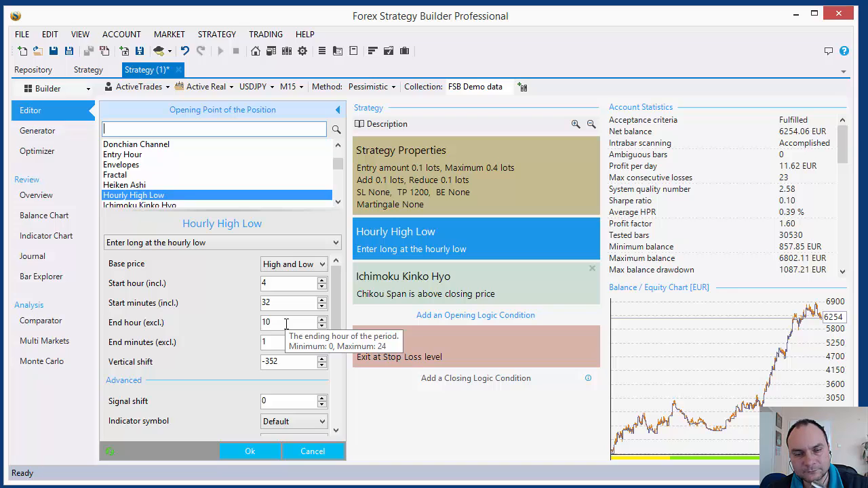
{"action": "double_click", "coordinate": [277, 303]}
{"action": "type", "text": "0"}
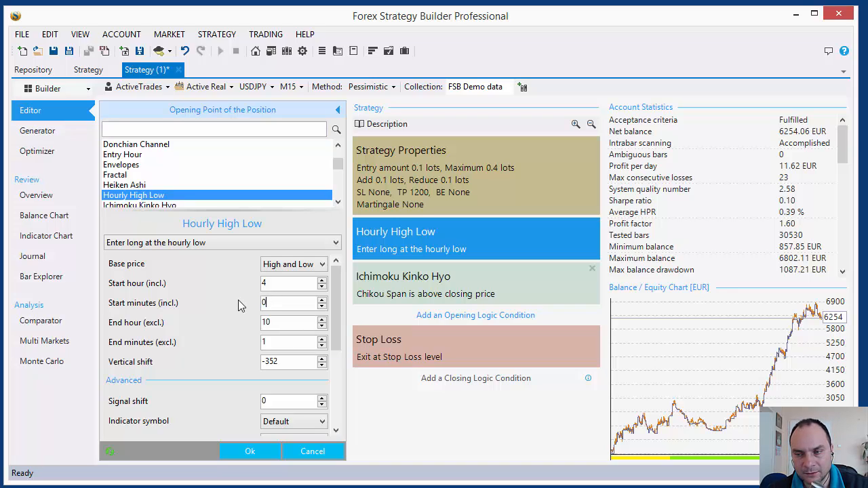
{"action": "double_click", "coordinate": [279, 342]}
{"action": "type", "text": "0"}
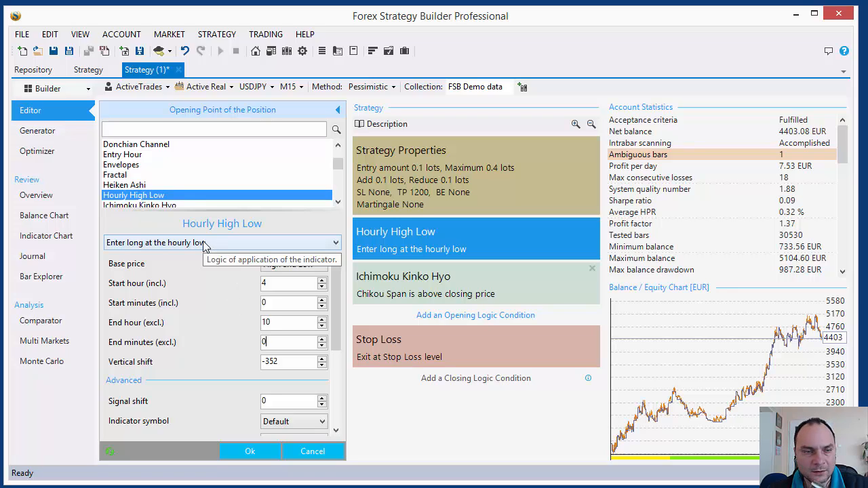
{"action": "left_click", "coordinate": [338, 202]}
{"action": "left_click", "coordinate": [337, 201]}
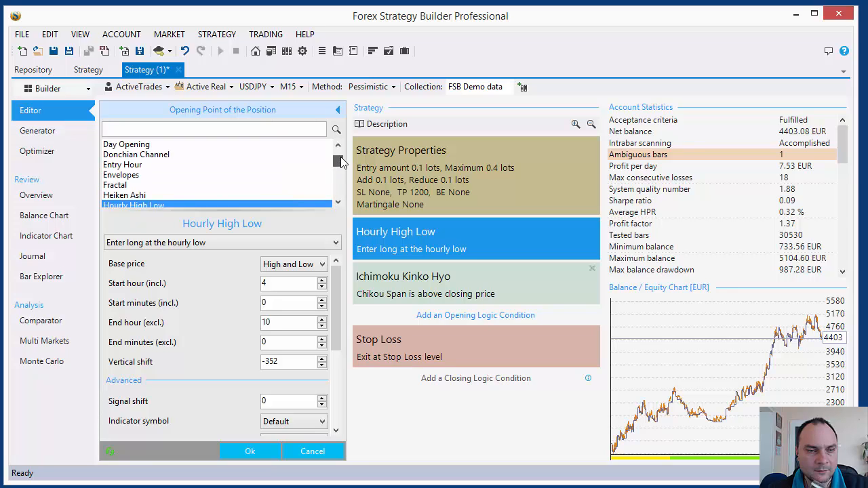
{"action": "scroll", "coordinate": [343, 168], "scroll_direction": "up", "scroll_amount": 2}
{"action": "left_click_drag", "start_coordinate": [338, 156], "coordinate": [339, 173]}
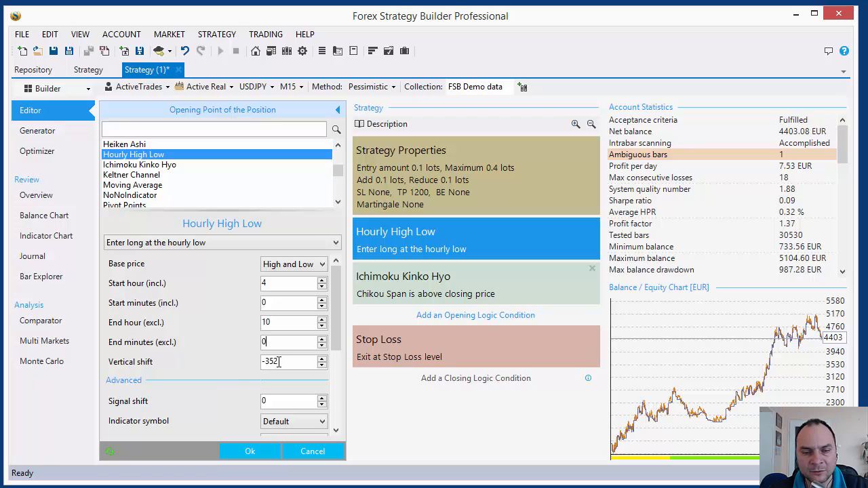
Try vertical shifts of -350 and -400 for Hourly High Low, and discard all changes to the indicator
{"action": "left_click_drag", "start_coordinate": [279, 362], "coordinate": [271, 364]}
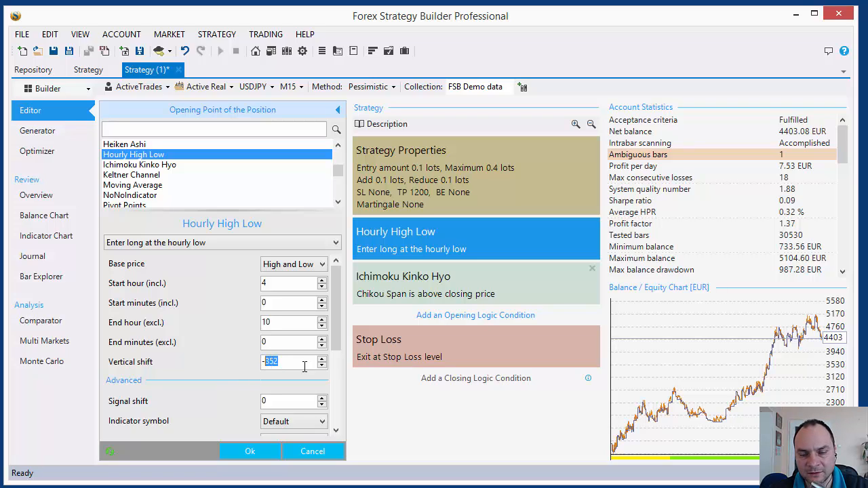
{"action": "type", "text": "50"}
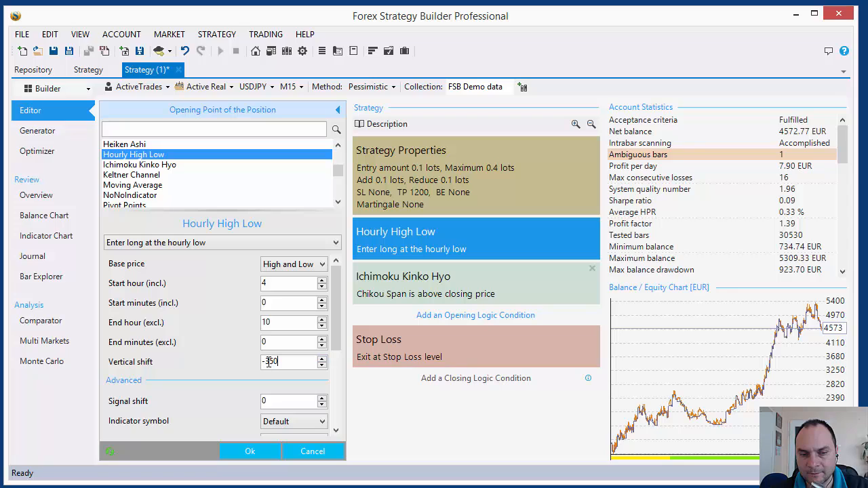
{"action": "left_click_drag", "start_coordinate": [266, 362], "coordinate": [283, 359]}
{"action": "type", "text": "400"}
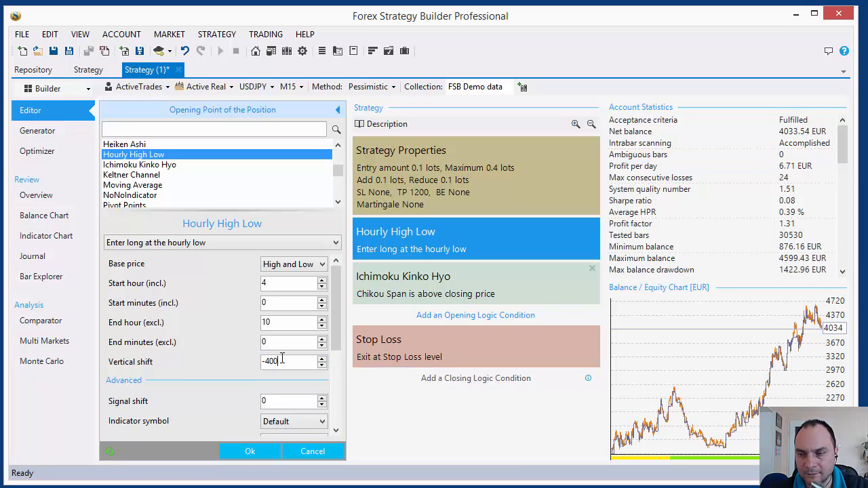
{"action": "left_click", "coordinate": [317, 452]}
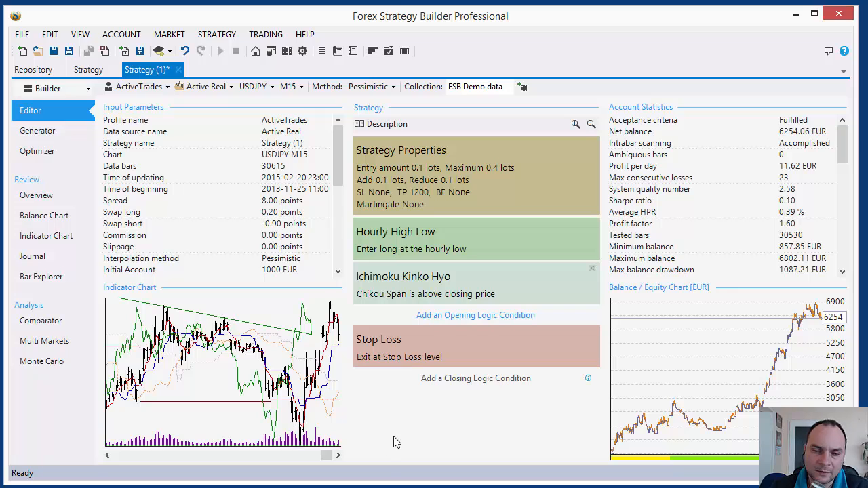
Check the parameters of the Ichimoku Kinko Hyo opening condition without changing them
{"action": "left_click", "coordinate": [410, 284]}
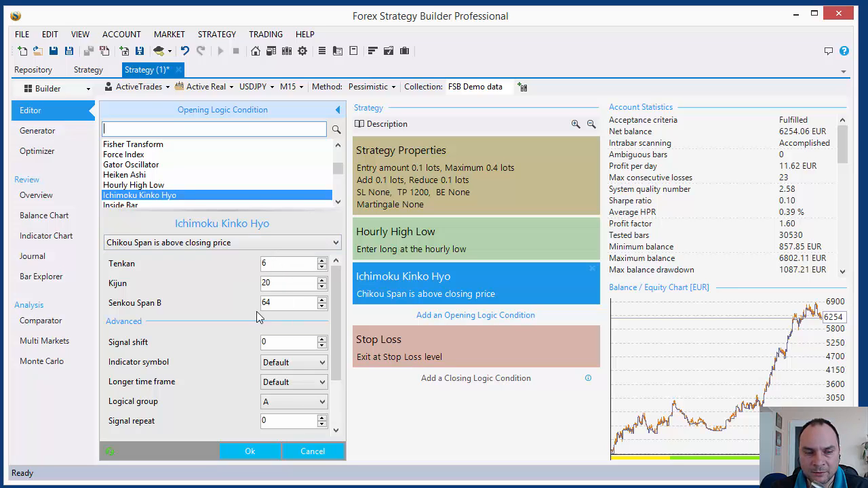
{"action": "left_click", "coordinate": [309, 451]}
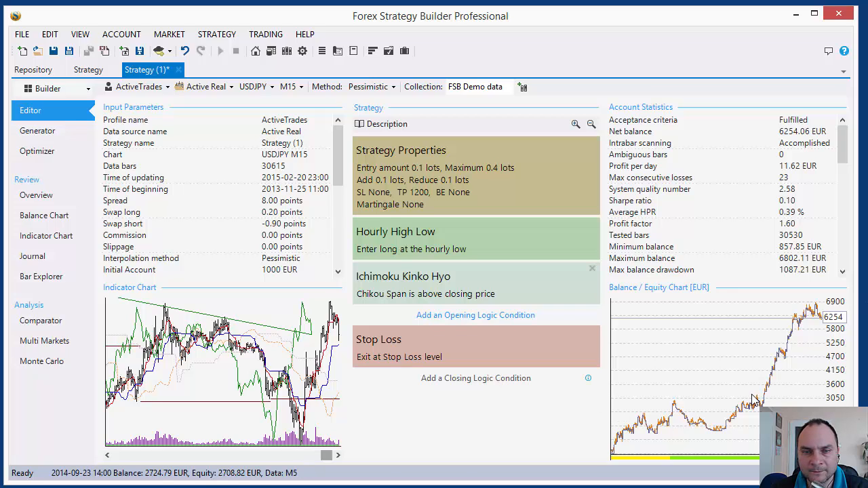
Run a Monte Carlo test with all market variation and execution problem options enabled, and examine its confidence table
{"action": "left_click", "coordinate": [63, 342]}
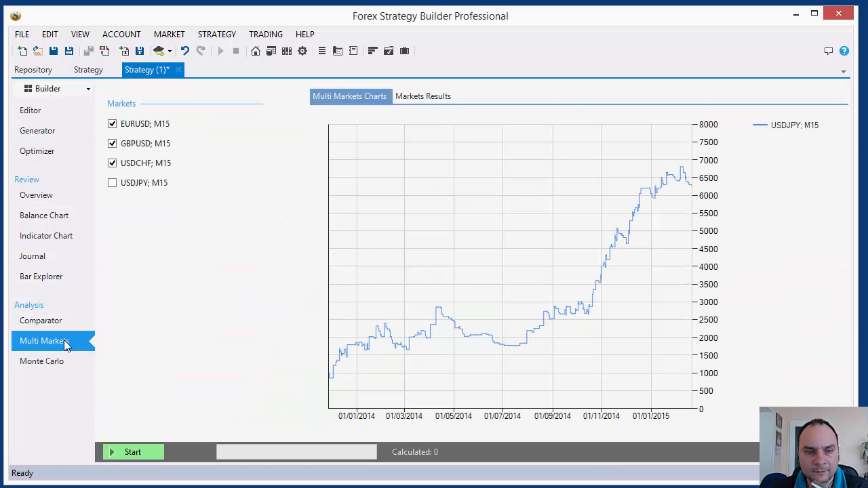
{"action": "left_click", "coordinate": [54, 368]}
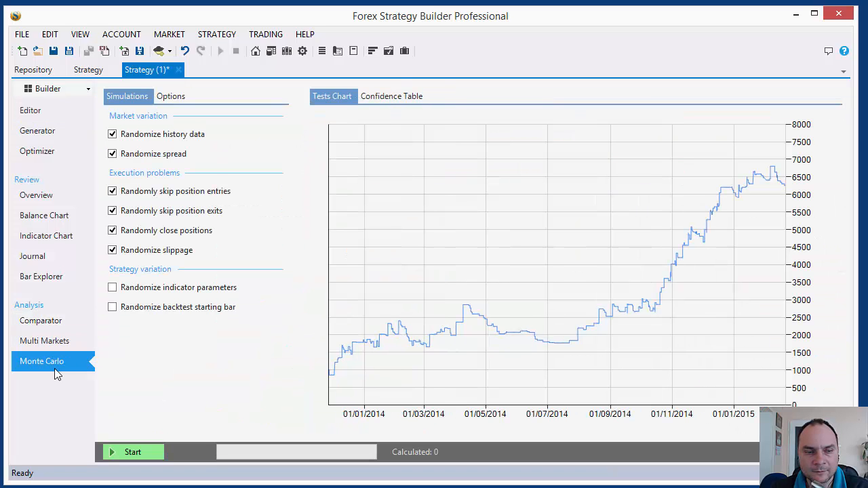
{"action": "left_click", "coordinate": [125, 452]}
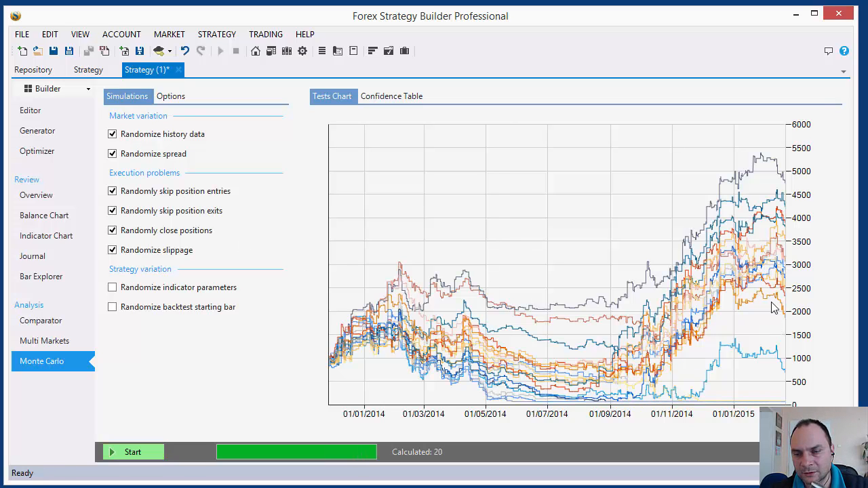
{"action": "left_click", "coordinate": [388, 96]}
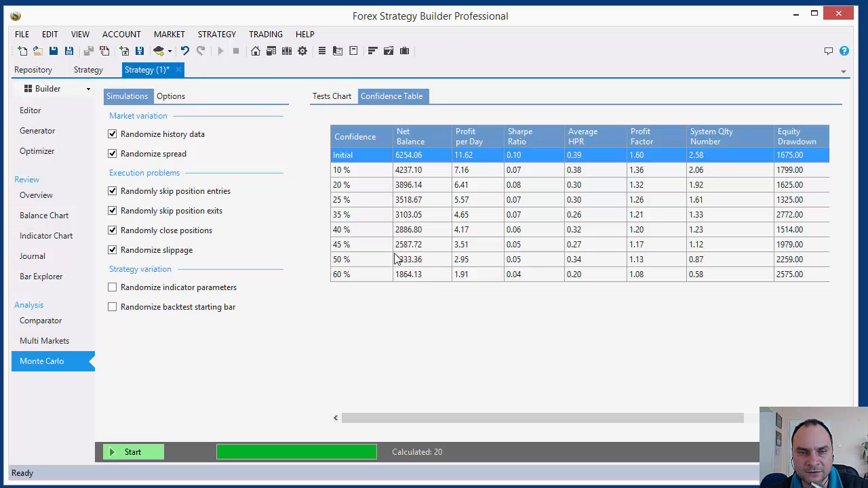
{"action": "left_click", "coordinate": [323, 101]}
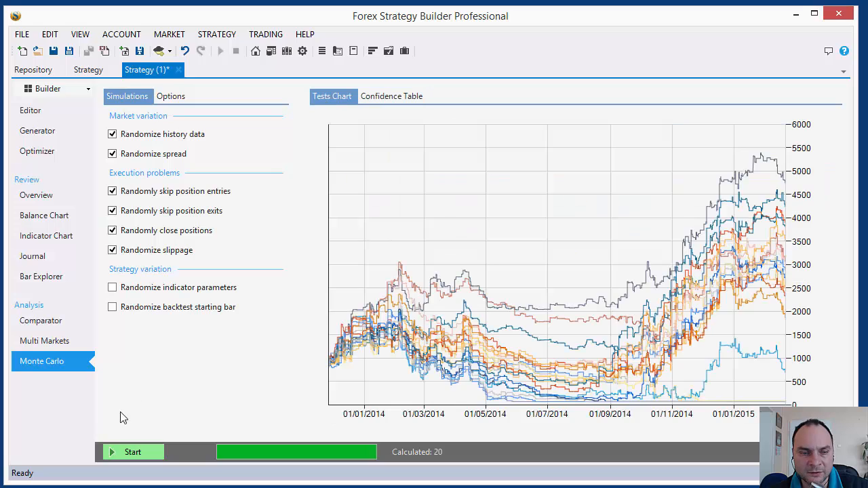
Turn off all four execution problem options and rerun Monte Carlo with only history data and spread randomized
{"action": "left_click", "coordinate": [126, 194]}
{"action": "left_click", "coordinate": [126, 196]}
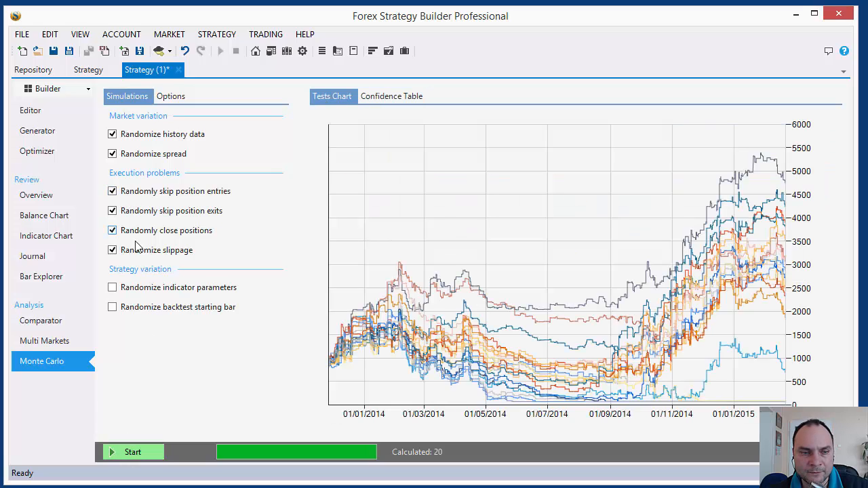
{"action": "left_click", "coordinate": [143, 232]}
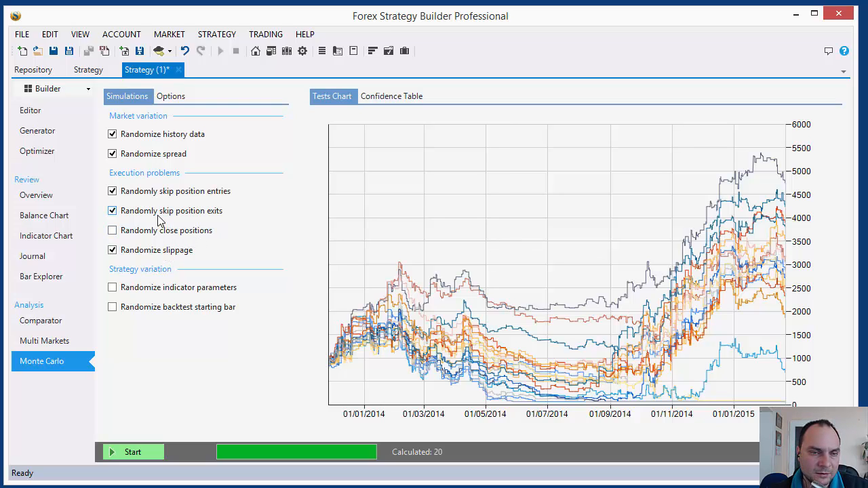
{"action": "left_click", "coordinate": [163, 193]}
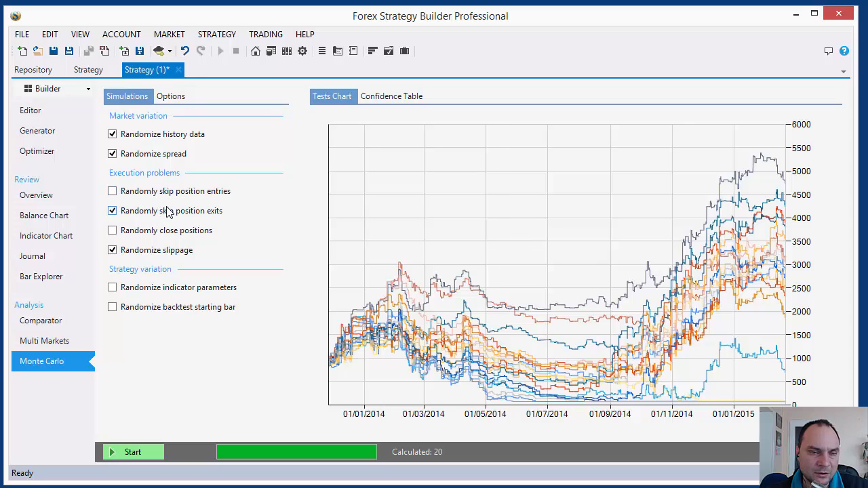
{"action": "left_click", "coordinate": [169, 212]}
{"action": "left_click", "coordinate": [162, 250]}
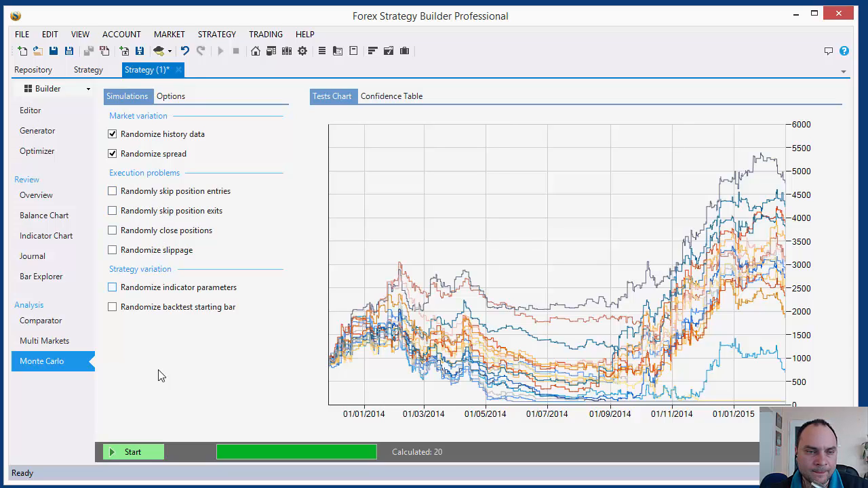
{"action": "left_click", "coordinate": [134, 452]}
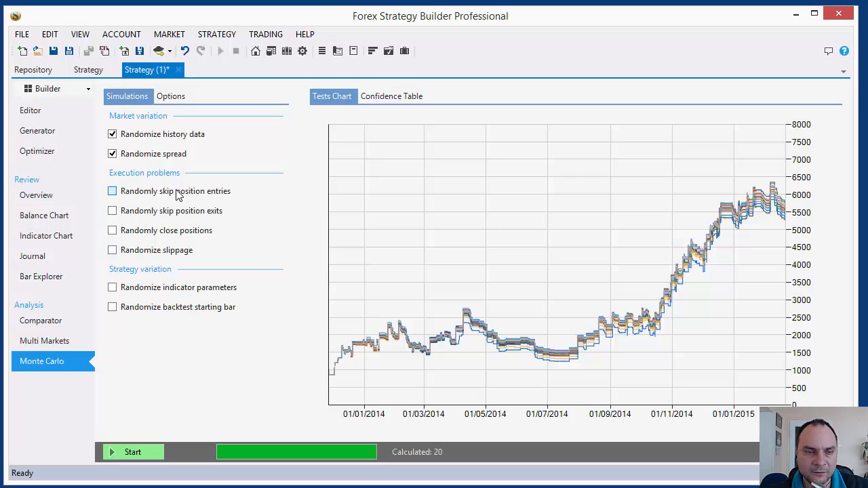
Enable all four execution problem options, rerun the Monte Carlo test, and examine the confidence table
{"action": "left_click", "coordinate": [178, 192]}
{"action": "left_click", "coordinate": [178, 213]}
{"action": "left_click", "coordinate": [177, 233]}
{"action": "left_click", "coordinate": [176, 252]}
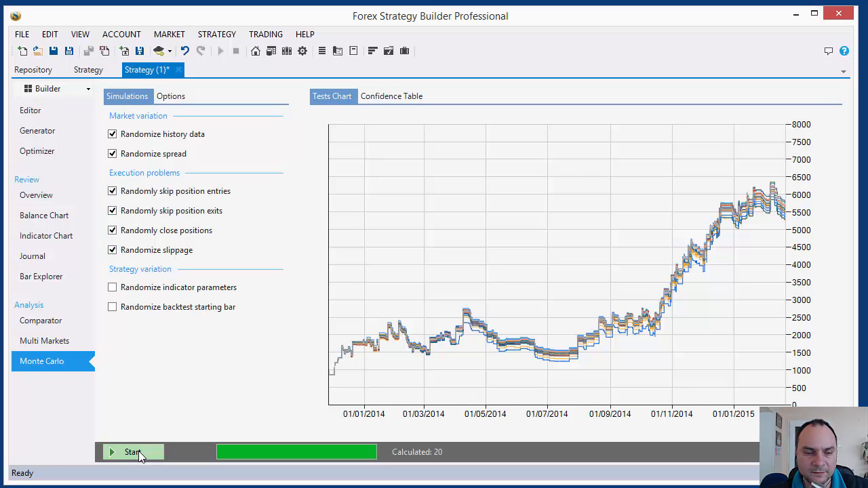
{"action": "left_click", "coordinate": [133, 453]}
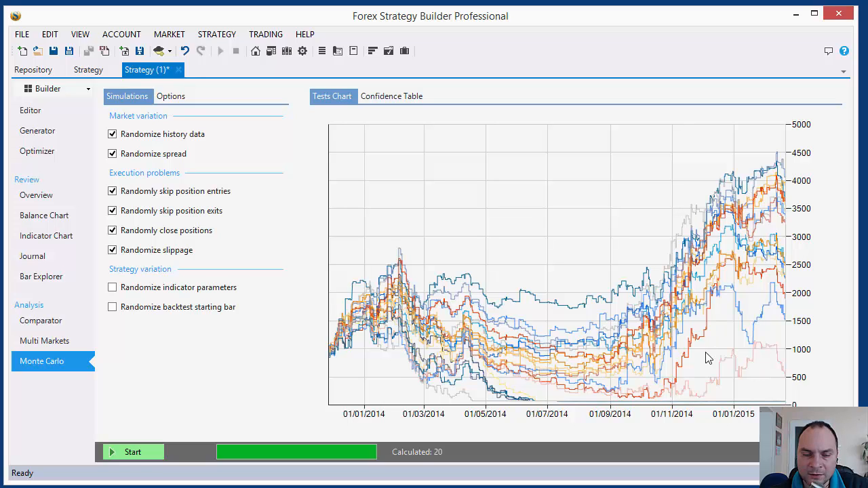
{"action": "left_click", "coordinate": [400, 95]}
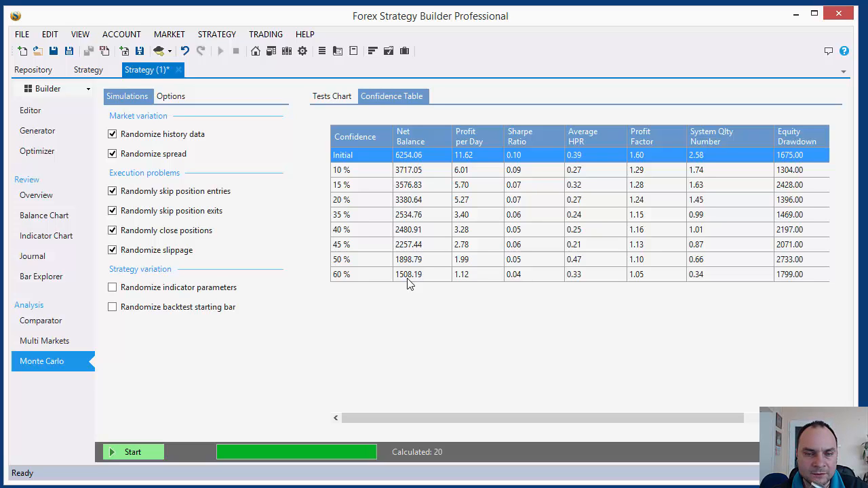
Save the Hourly High Low strategy with Ichimoku Kinko Hyo as a new file named USDJPY M15 Second XXX.xml
{"action": "left_click", "coordinate": [44, 113]}
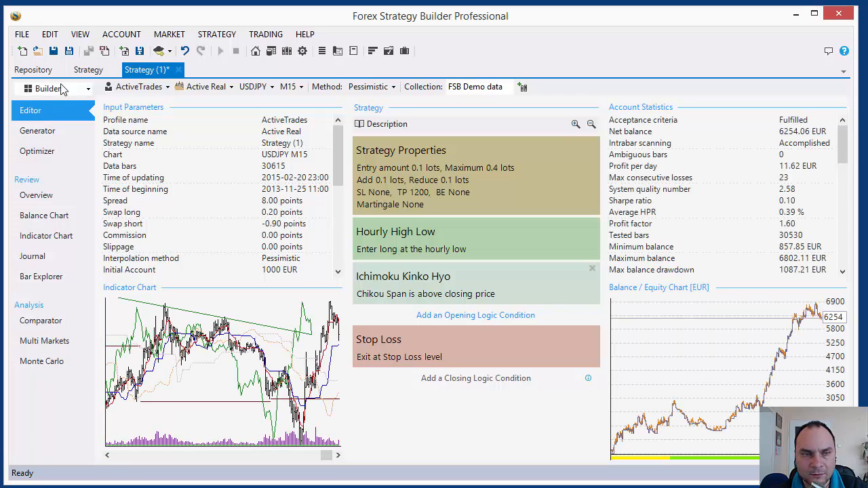
{"action": "left_click", "coordinate": [88, 70]}
{"action": "left_click", "coordinate": [144, 72]}
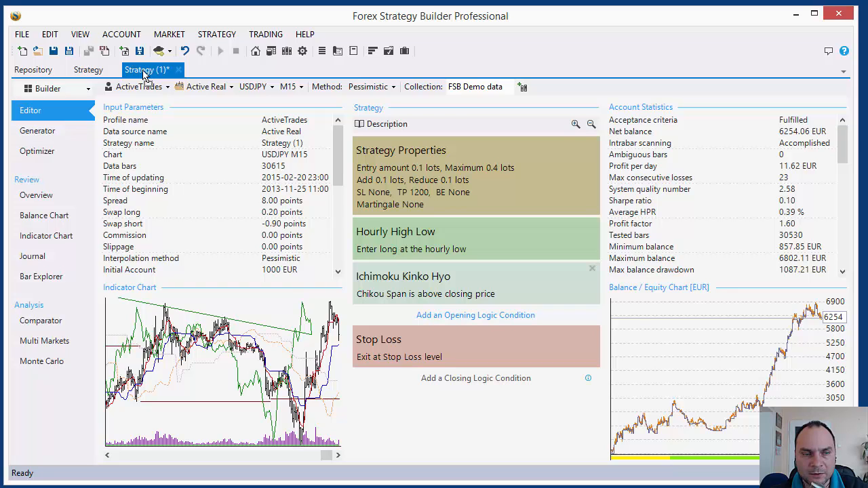
{"action": "left_click", "coordinate": [70, 52]}
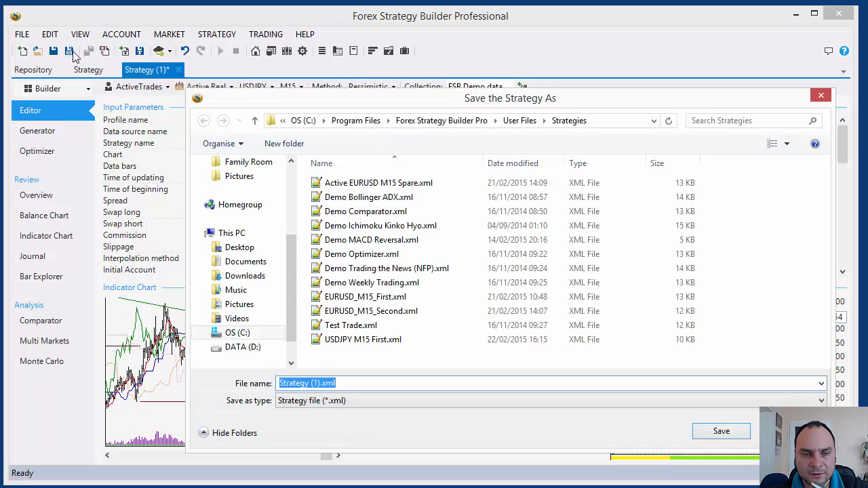
{"action": "left_click", "coordinate": [368, 349]}
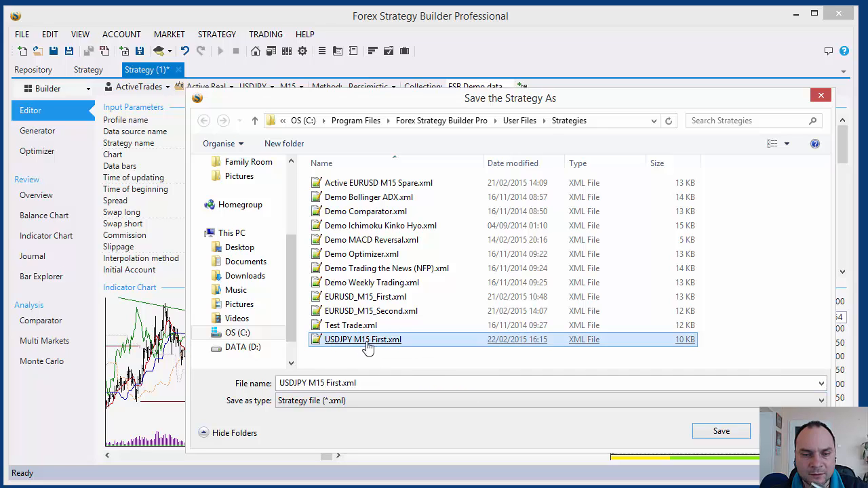
{"action": "left_click", "coordinate": [338, 384]}
{"action": "left_click", "coordinate": [345, 383]}
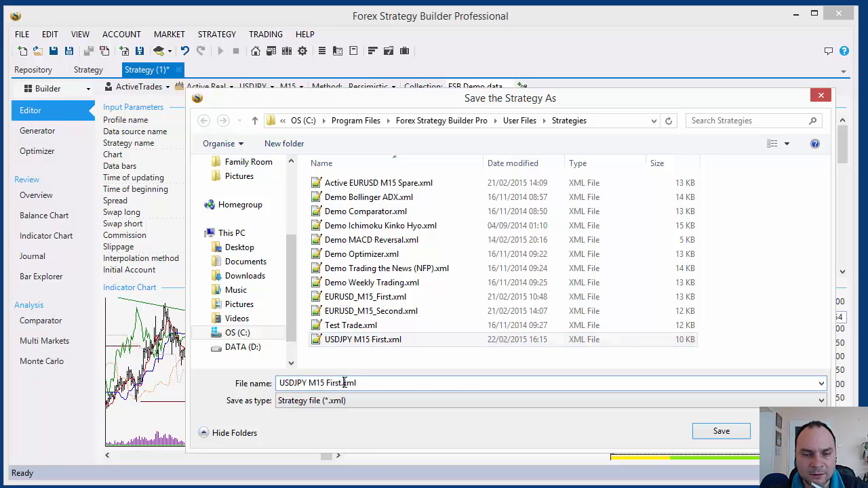
{"action": "left_click_drag", "start_coordinate": [343, 384], "coordinate": [324, 385]}
{"action": "type", "text": "SEcon"}
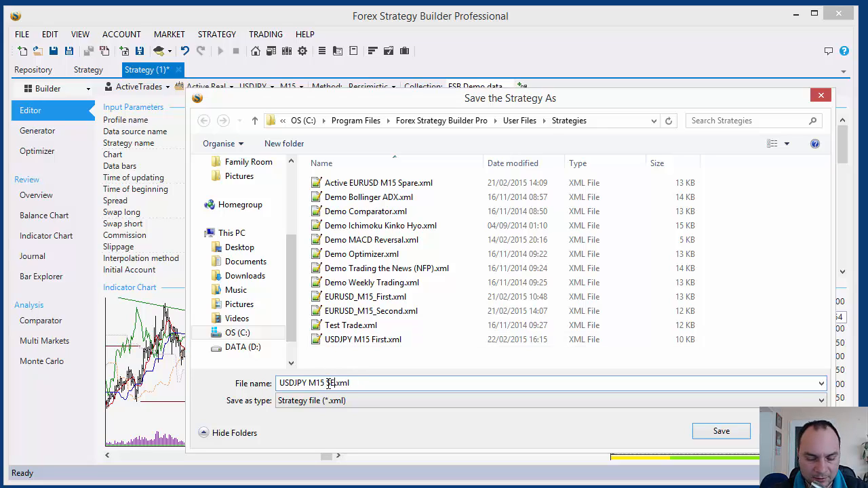
{"action": "type", "text": "d"}
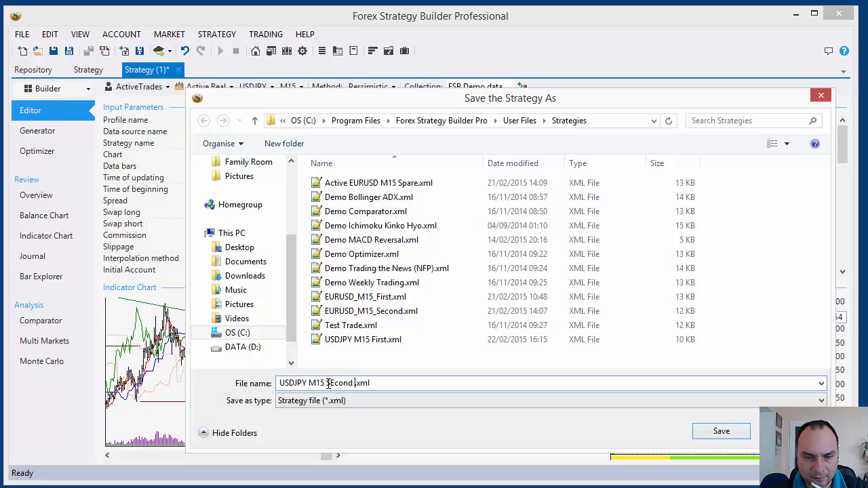
{"action": "key", "text": "BackSpace"}
{"action": "key", "text": "BackSpace"}
{"action": "key", "text": "BackSpace"}
{"action": "key", "text": "BackSpace"}
{"action": "key", "text": "BackSpace"}
{"action": "key", "text": "BackSpace"}
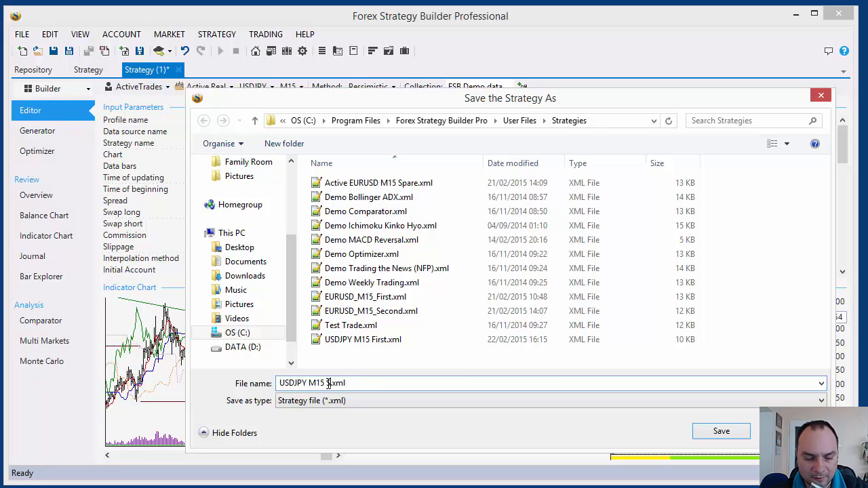
{"action": "type", "text": "econd"}
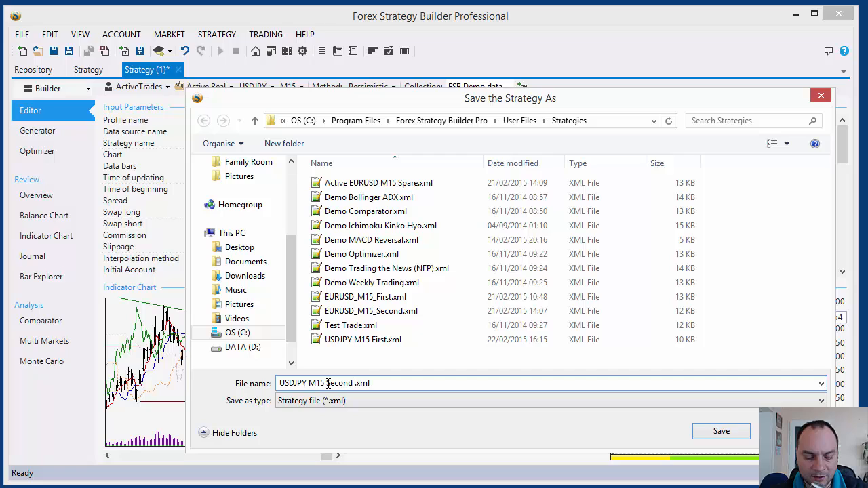
{"action": "type", "text": "XXX"}
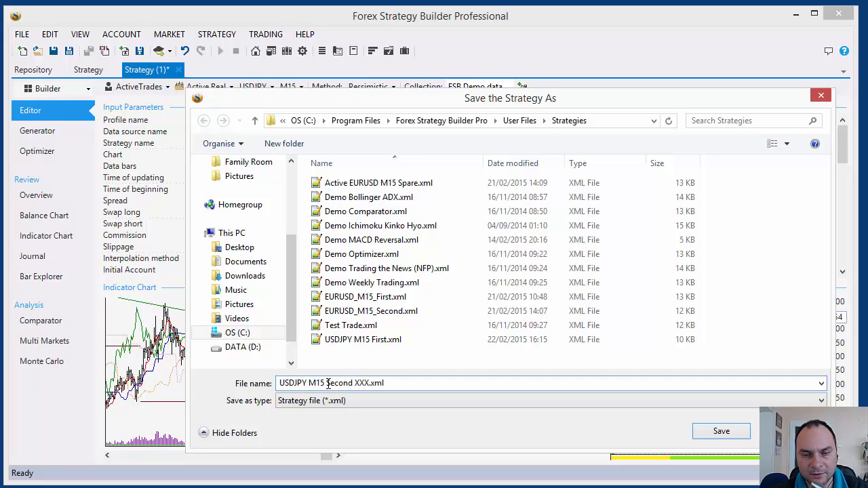
{"action": "left_click", "coordinate": [732, 435]}
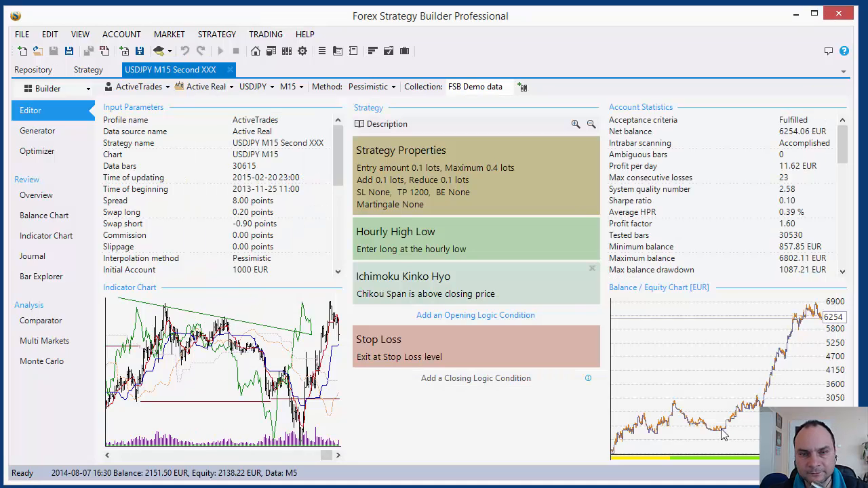
Close both open strategies and sort the Active USDJPY M15 collection by System quality number
{"action": "left_click", "coordinate": [231, 70]}
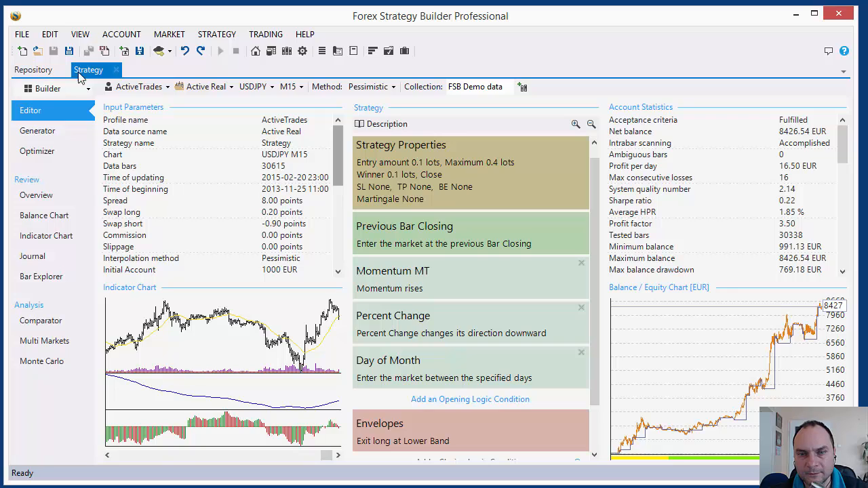
{"action": "left_click", "coordinate": [116, 70]}
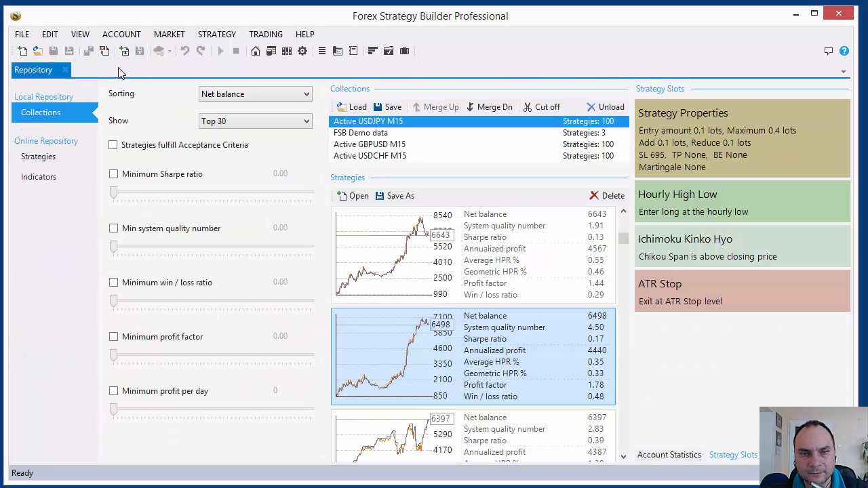
{"action": "left_click_drag", "start_coordinate": [624, 238], "coordinate": [629, 205]}
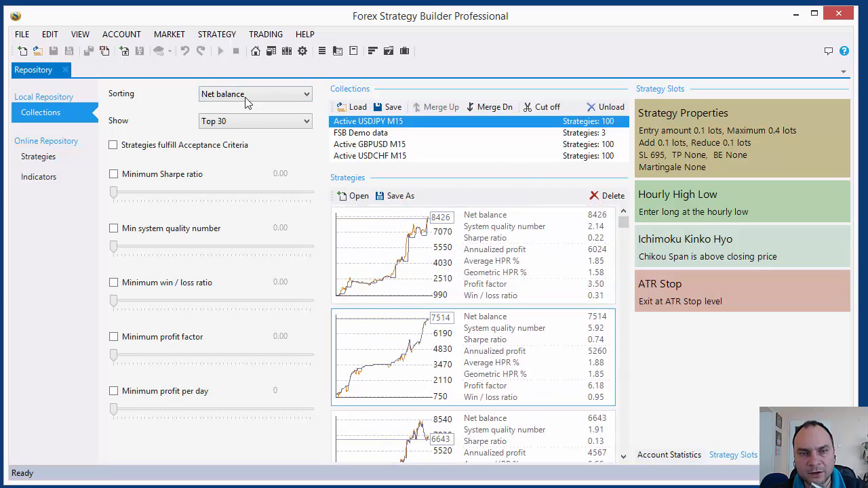
{"action": "left_click", "coordinate": [260, 95]}
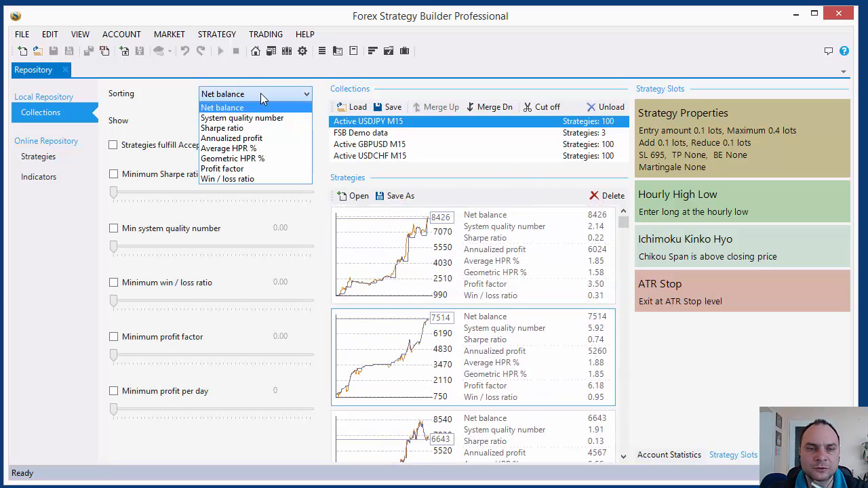
{"action": "left_click", "coordinate": [257, 121]}
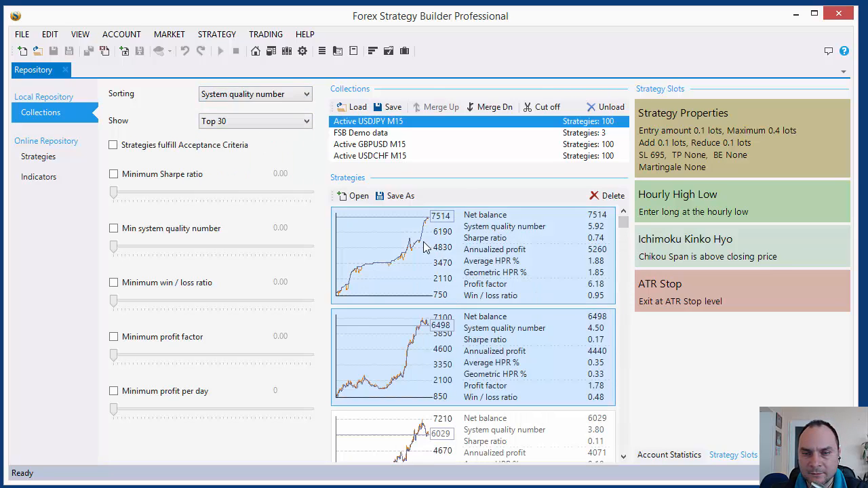
Preview strategies in the sorted collection and open the Ross Hook one with a net balance of 2778 for editing
{"action": "left_click", "coordinate": [604, 224]}
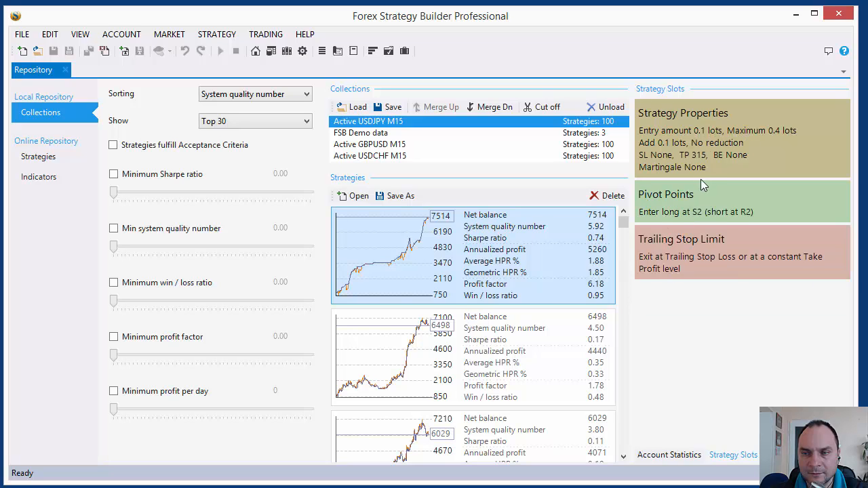
{"action": "left_click", "coordinate": [471, 364]}
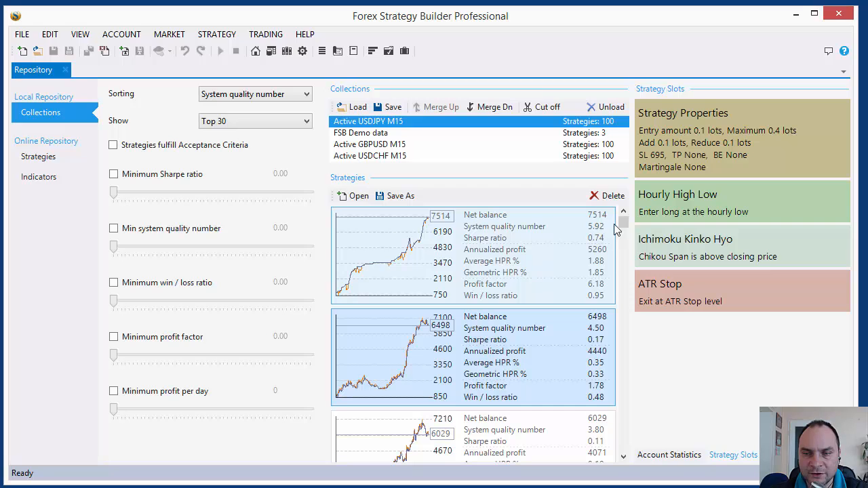
{"action": "left_click_drag", "start_coordinate": [625, 221], "coordinate": [626, 262]}
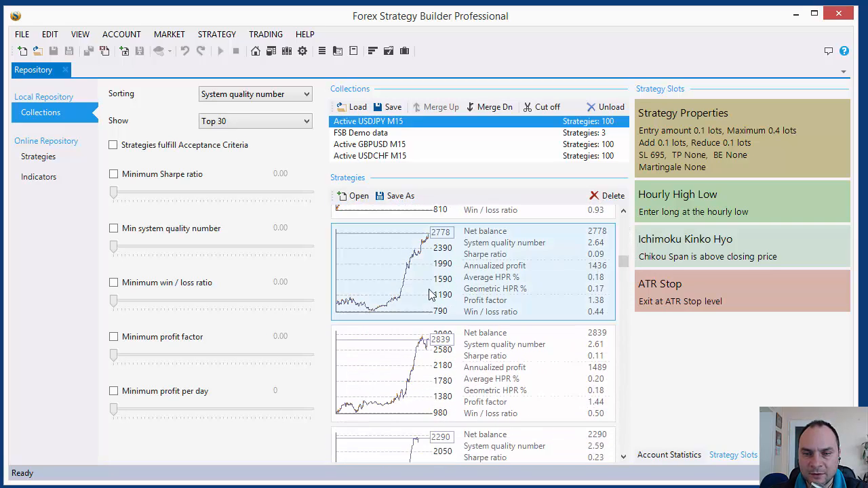
{"action": "left_click", "coordinate": [415, 284]}
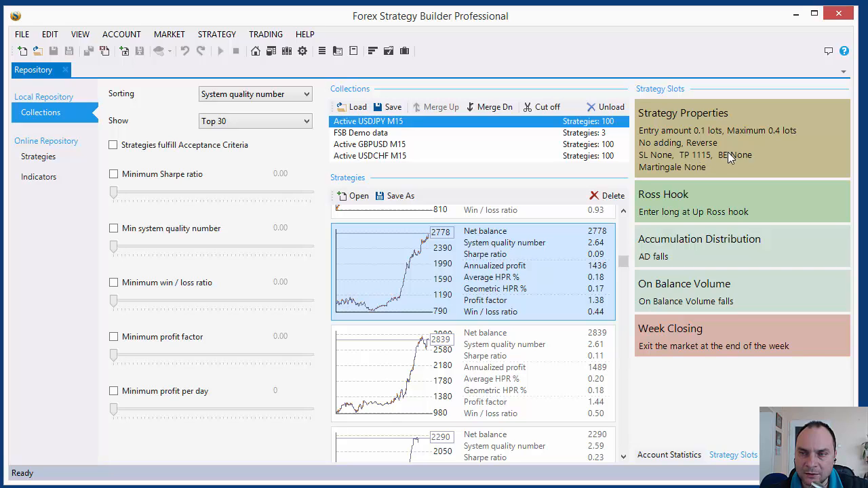
{"action": "double_click", "coordinate": [399, 265]}
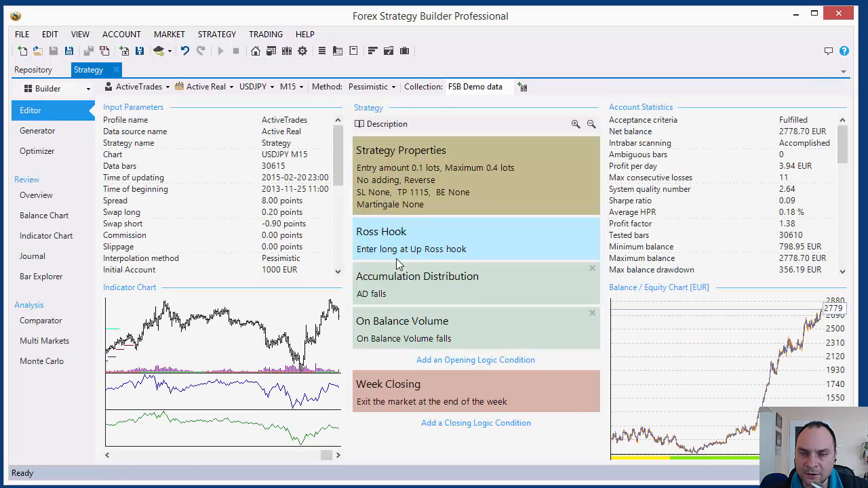
Check the parameters of the Week Closing exit and the Ross Hook entry without changing them
{"action": "left_click", "coordinate": [445, 401]}
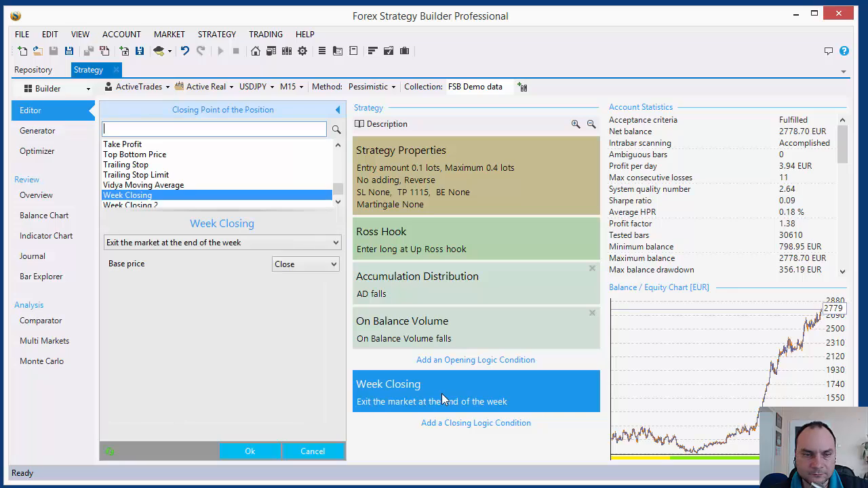
{"action": "left_click", "coordinate": [319, 451]}
{"action": "left_click", "coordinate": [410, 254]}
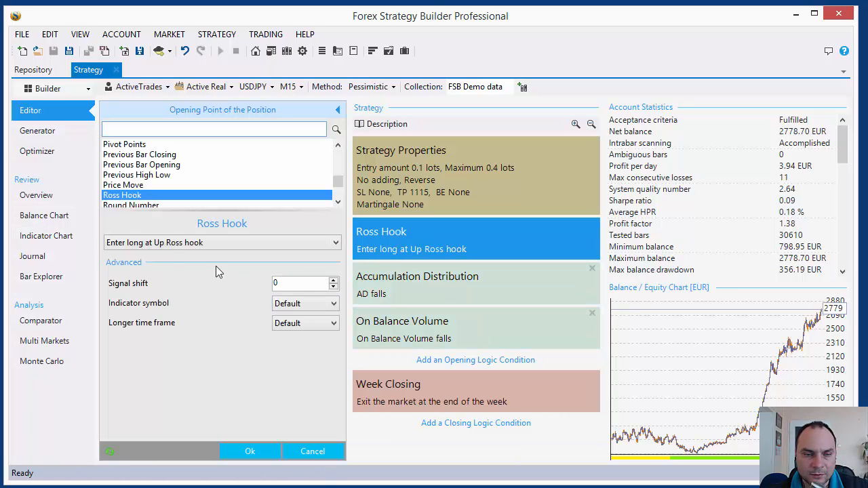
{"action": "left_click", "coordinate": [313, 451]}
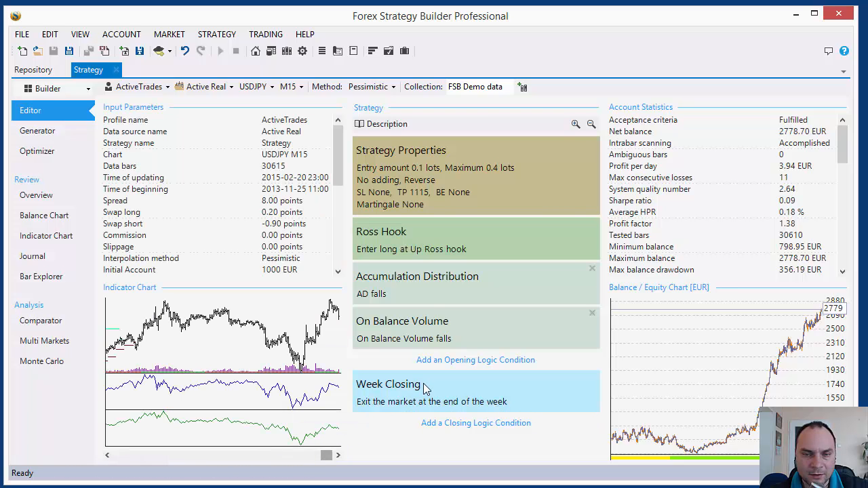
Set the strategy's Take Profit to 1500 points in the position protection settings
{"action": "left_click", "coordinate": [407, 176]}
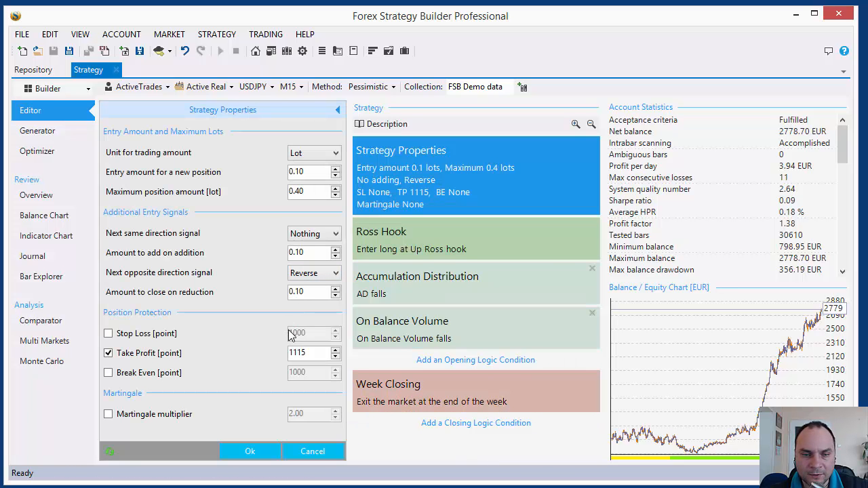
{"action": "left_click_drag", "start_coordinate": [294, 348], "coordinate": [344, 357]}
{"action": "type", "text": "00"}
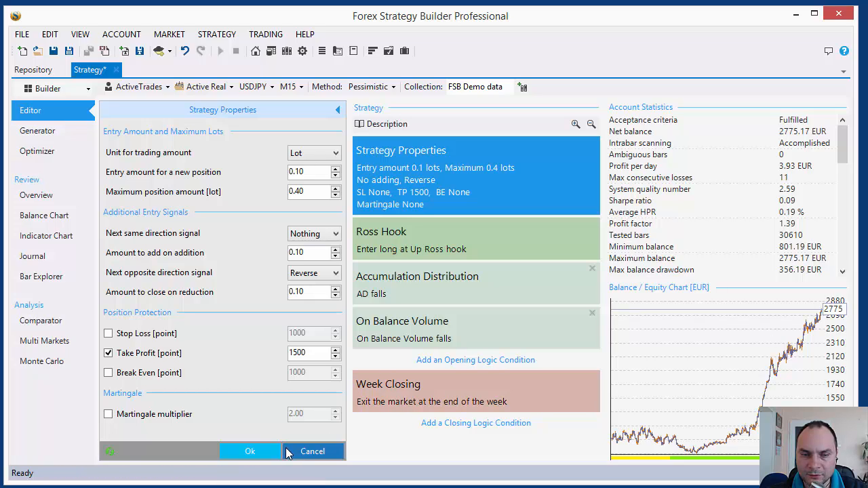
{"action": "left_click_drag", "start_coordinate": [310, 351], "coordinate": [297, 351]}
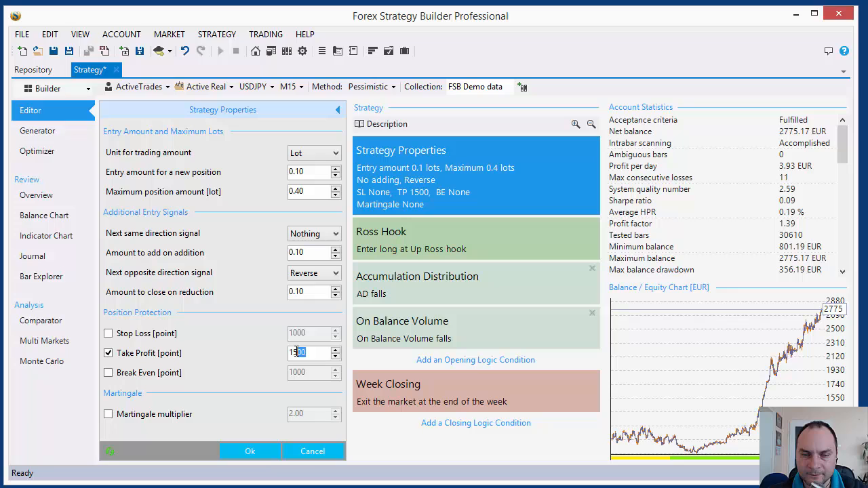
{"action": "left_click", "coordinate": [256, 453]}
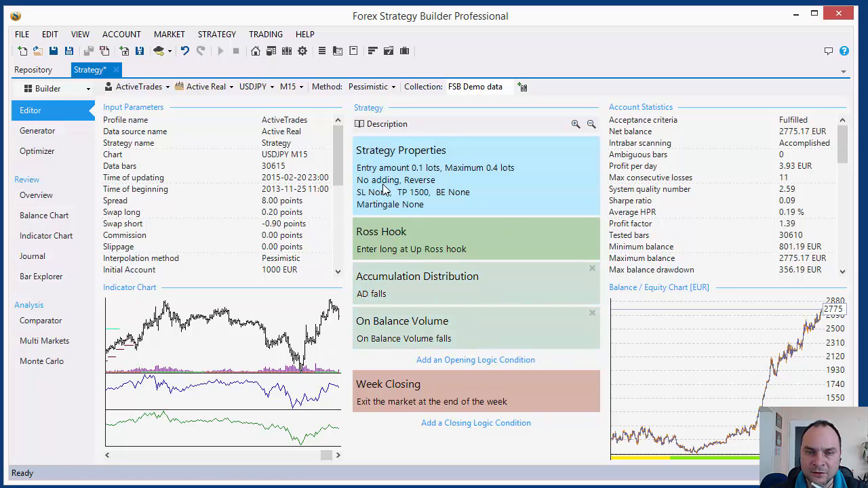
Try NoNoIndicator as the position's closing point, and restore Week Closing
{"action": "left_click", "coordinate": [423, 382]}
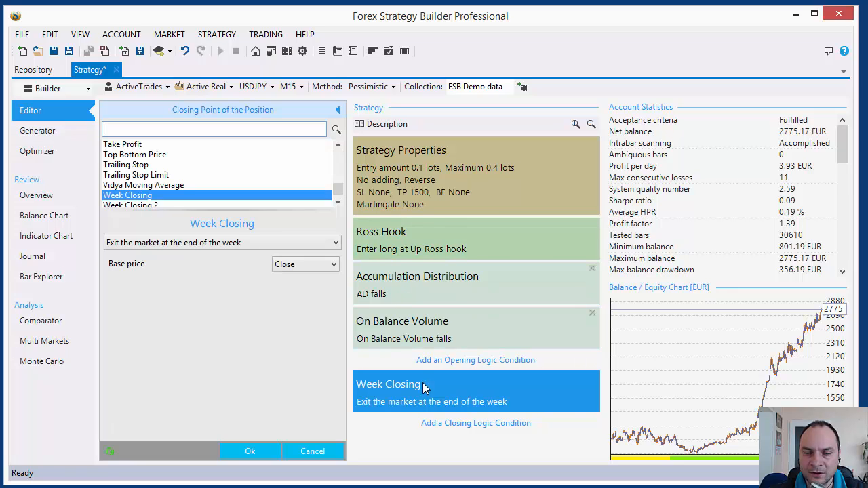
{"action": "left_click", "coordinate": [338, 201]}
{"action": "left_click", "coordinate": [338, 176]}
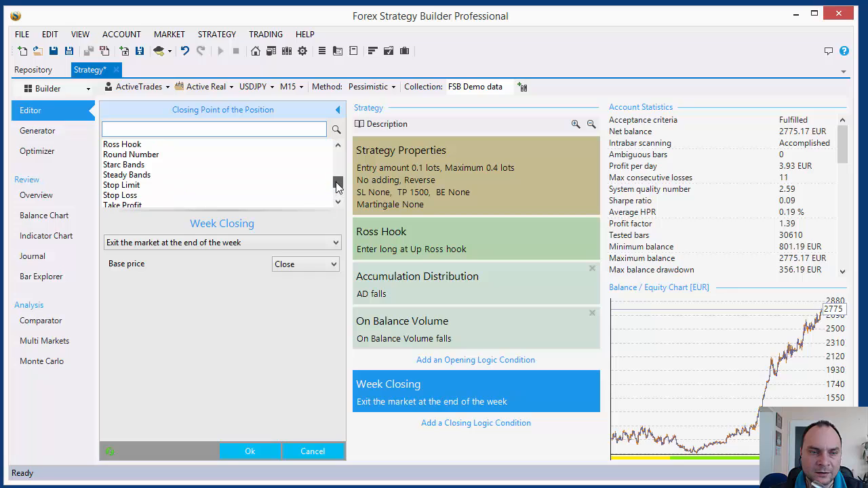
{"action": "left_click", "coordinate": [149, 188]}
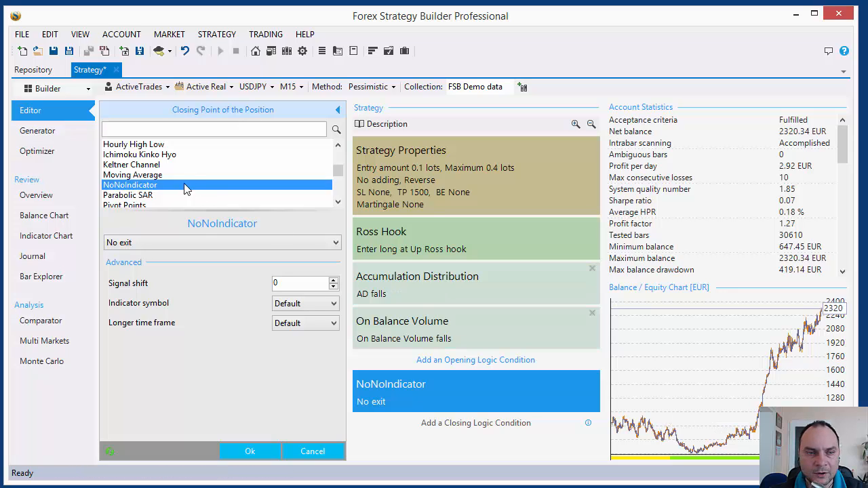
{"action": "left_click", "coordinate": [146, 128]}
{"action": "type", "text": "wee"}
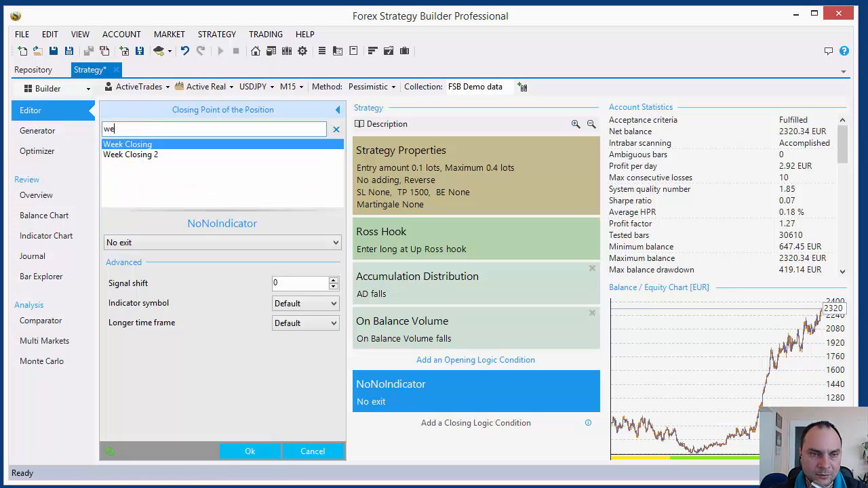
{"action": "left_click", "coordinate": [146, 144]}
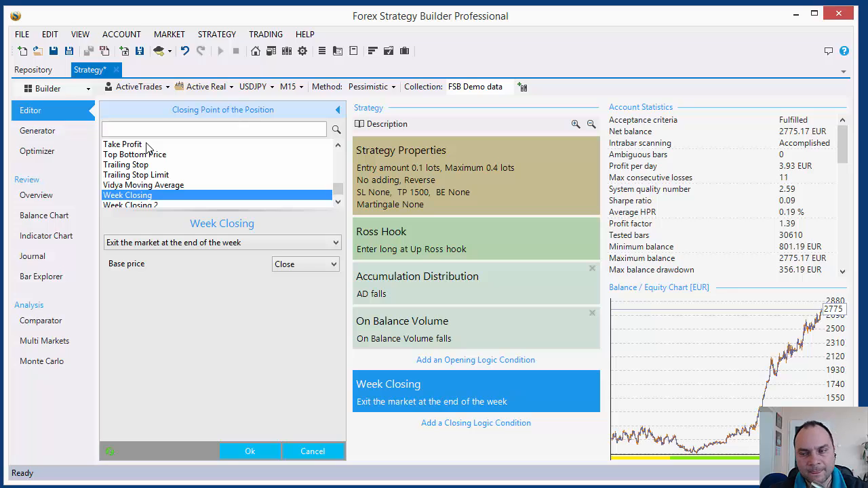
Replace the position's closing point with Week Closing 2, set to Friday close hour 22 and minute 55
{"action": "left_click", "coordinate": [338, 201]}
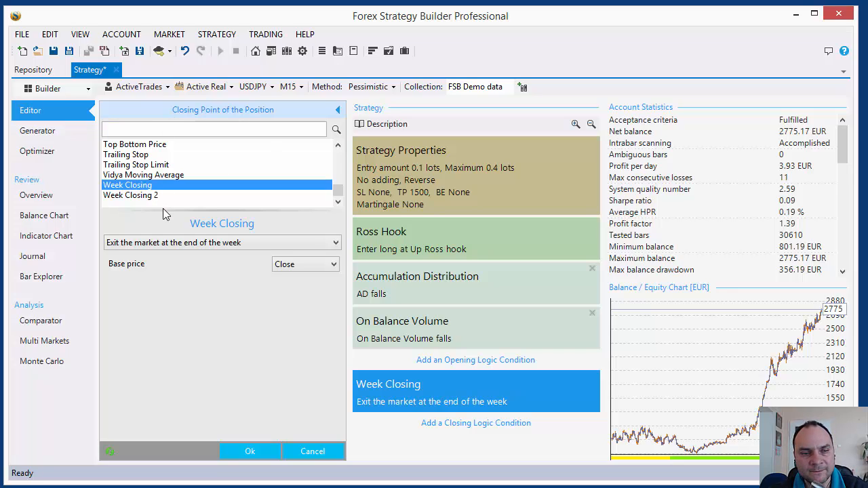
{"action": "left_click", "coordinate": [131, 196]}
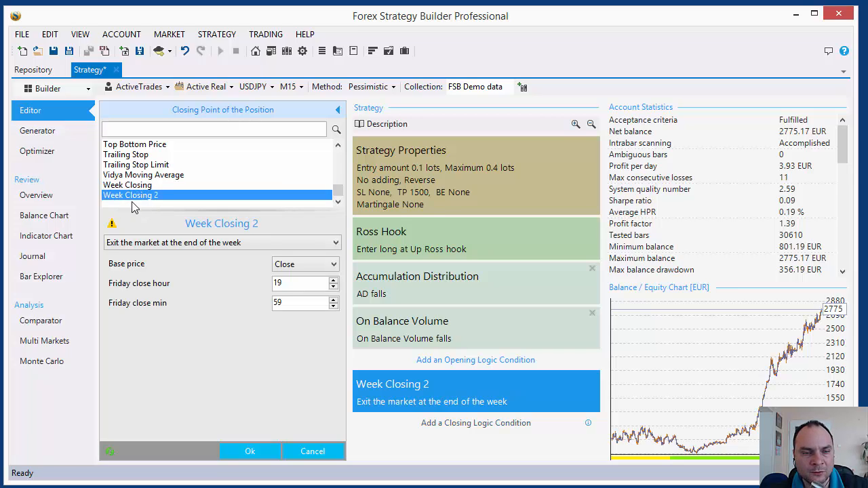
{"action": "double_click", "coordinate": [295, 283]}
{"action": "type", "text": "22"}
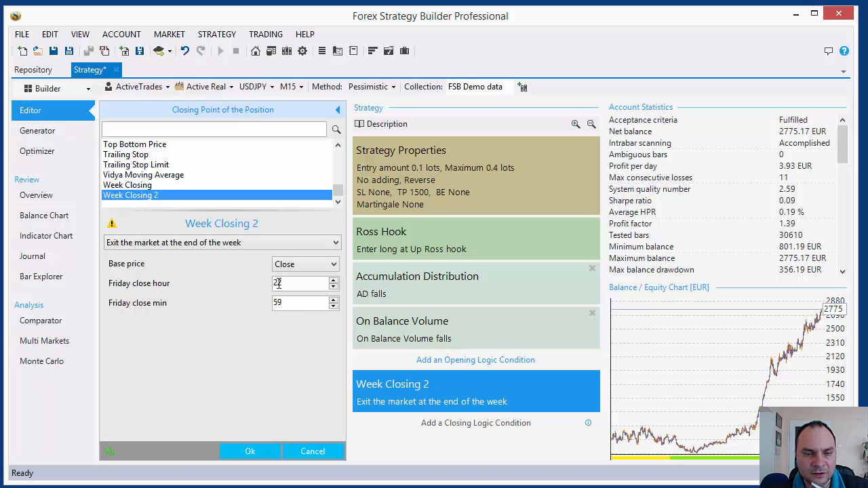
{"action": "left_click_drag", "start_coordinate": [291, 303], "coordinate": [239, 306]}
{"action": "type", "text": "55"}
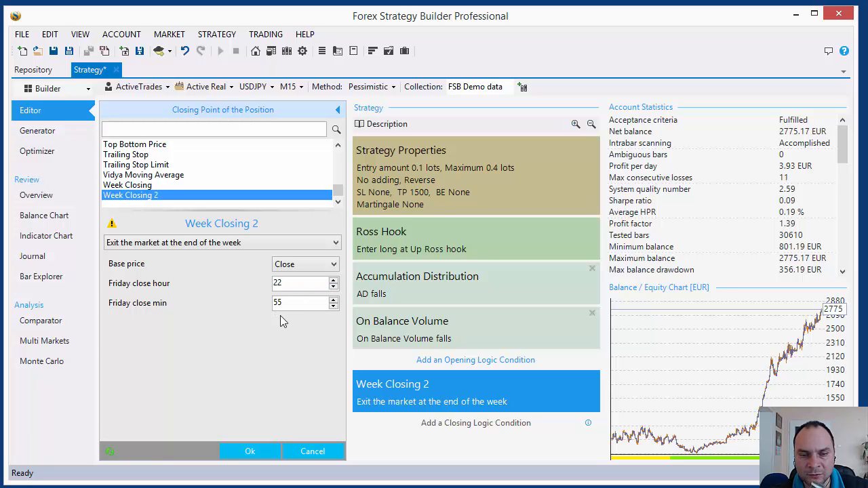
{"action": "left_click", "coordinate": [249, 452]}
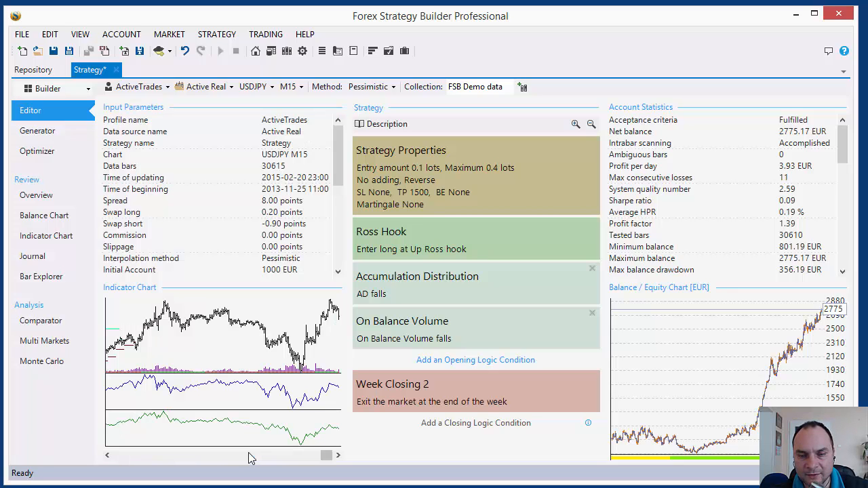
Try "AD rises" as the Accumulation Distribution opening condition, and restore "AD falls"
{"action": "left_click", "coordinate": [406, 297]}
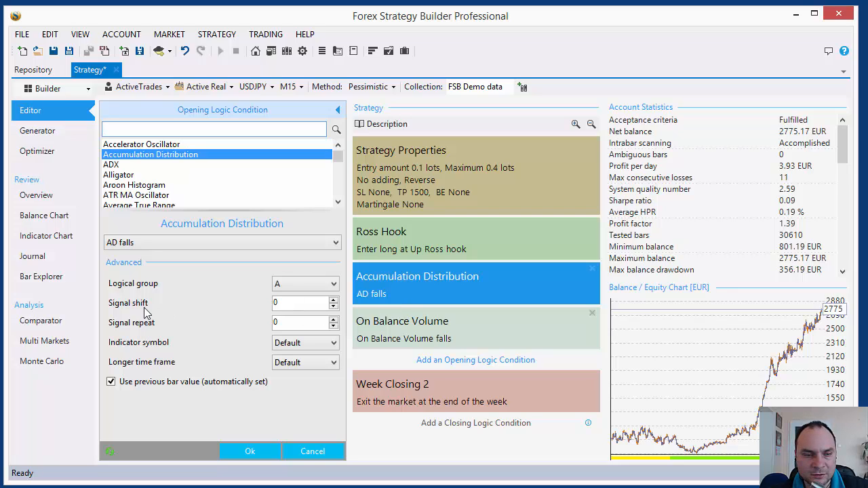
{"action": "left_click", "coordinate": [158, 243]}
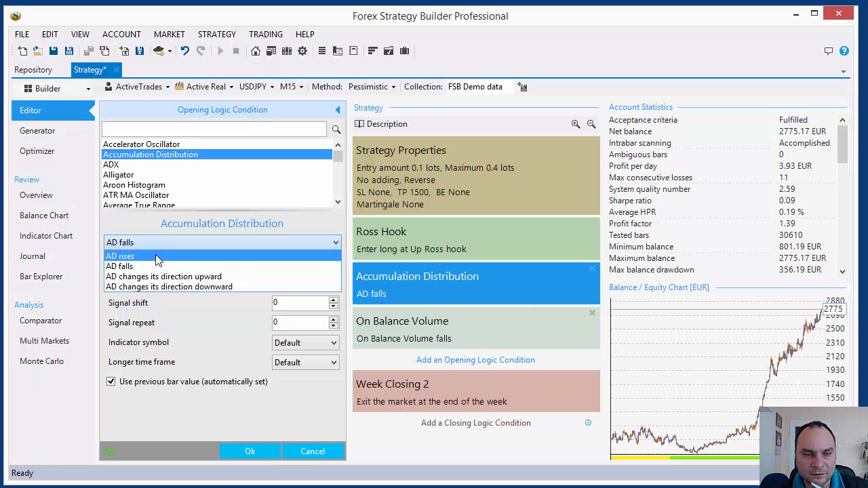
{"action": "left_click", "coordinate": [155, 254]}
{"action": "left_click", "coordinate": [158, 242]}
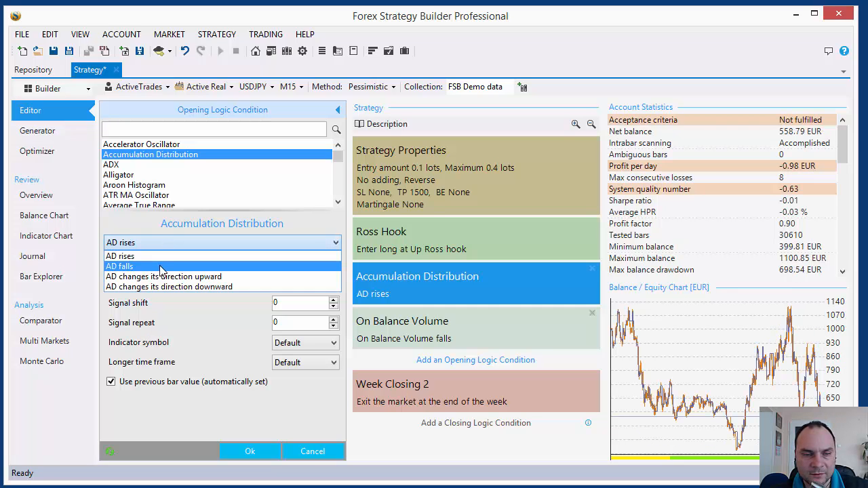
{"action": "left_click", "coordinate": [160, 265]}
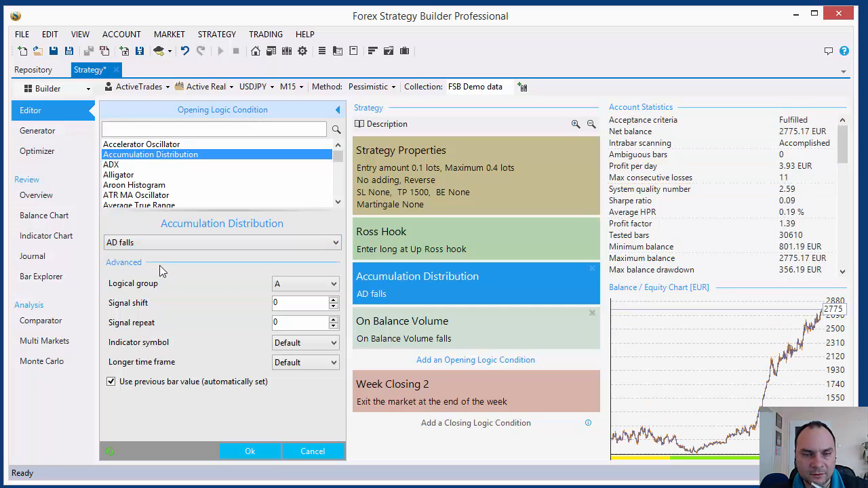
{"action": "left_click", "coordinate": [249, 451]}
Try "On Balance Volume rises" as the On Balance Volume opening condition, and restore "On Balance Volume falls"
{"action": "left_click", "coordinate": [391, 341]}
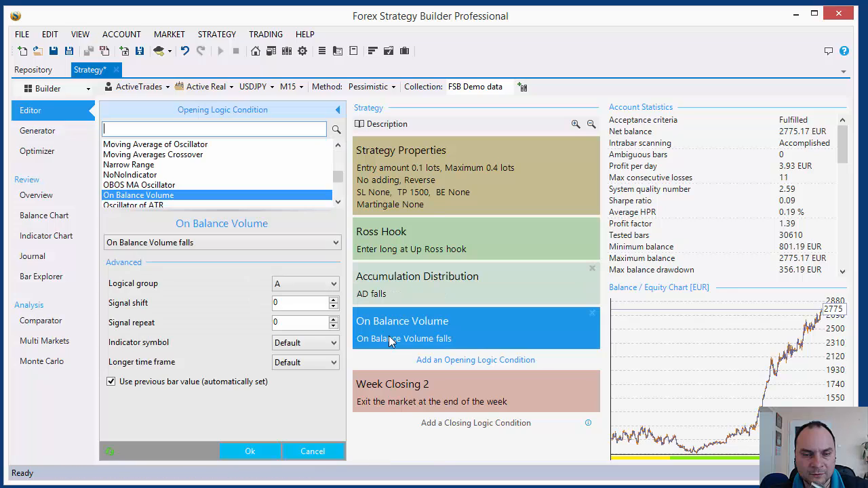
{"action": "left_click", "coordinate": [165, 244]}
{"action": "left_click", "coordinate": [178, 256]}
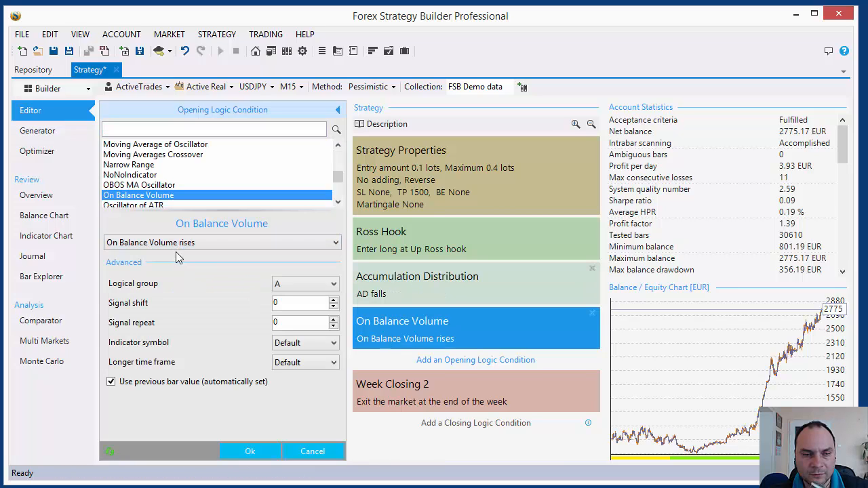
{"action": "left_click", "coordinate": [178, 245]}
{"action": "left_click", "coordinate": [176, 267]}
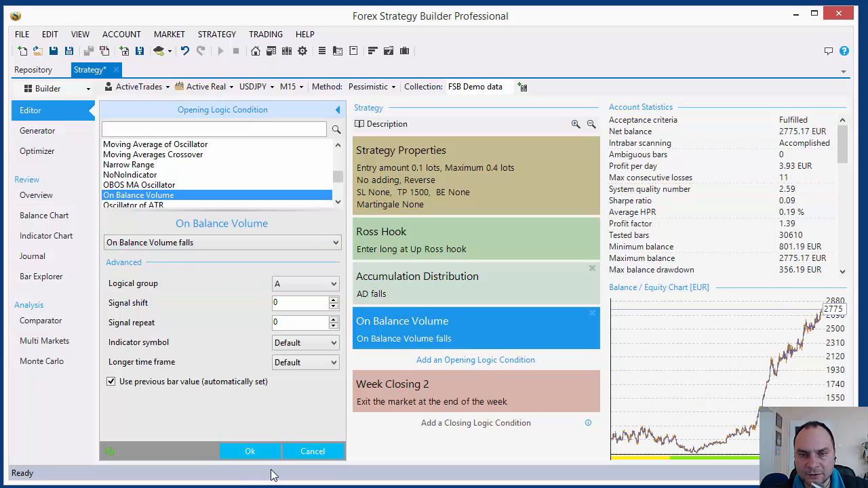
{"action": "left_click", "coordinate": [251, 452]}
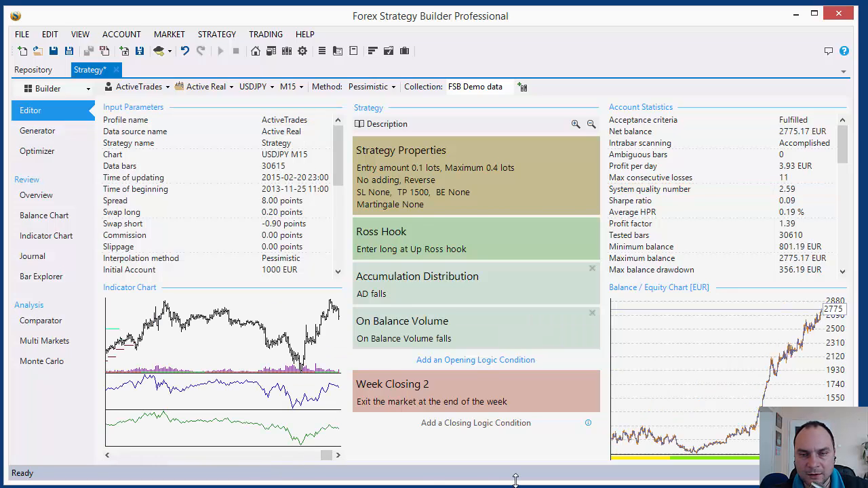
Try Add for the next same direction signal in the strategy properties, and restore Nothing
{"action": "left_click", "coordinate": [478, 176]}
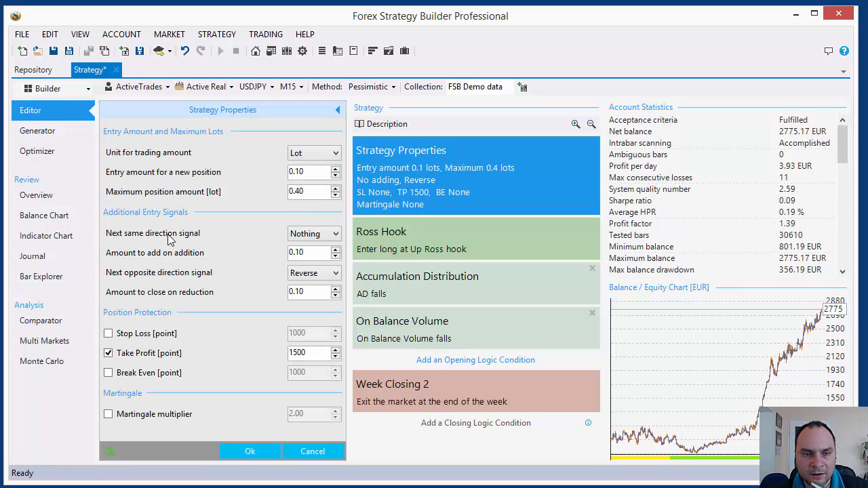
{"action": "left_click", "coordinate": [308, 236]}
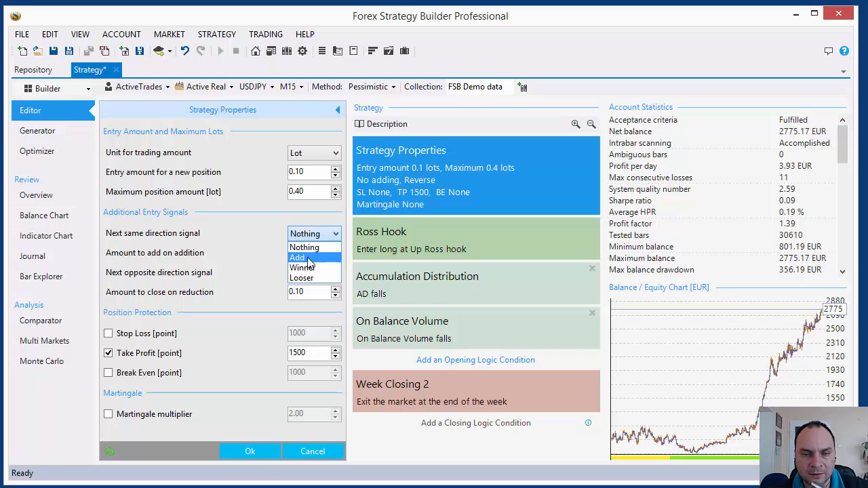
{"action": "left_click", "coordinate": [309, 259]}
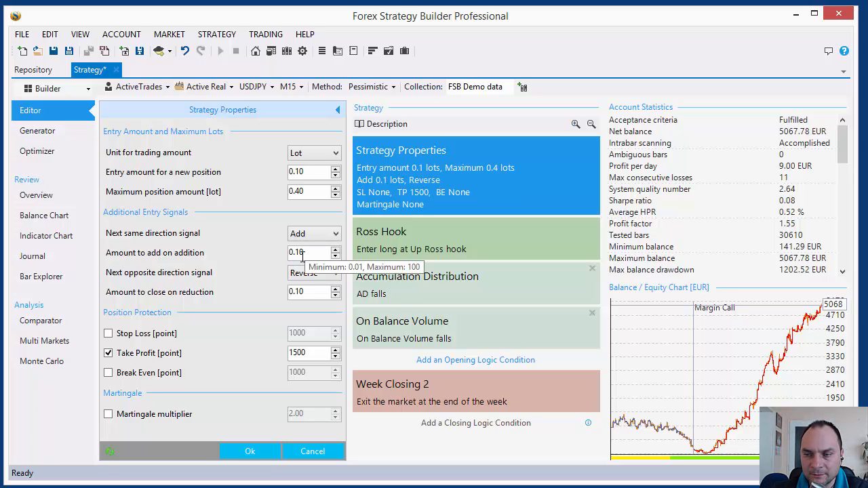
{"action": "left_click", "coordinate": [323, 235]}
{"action": "left_click", "coordinate": [315, 246]}
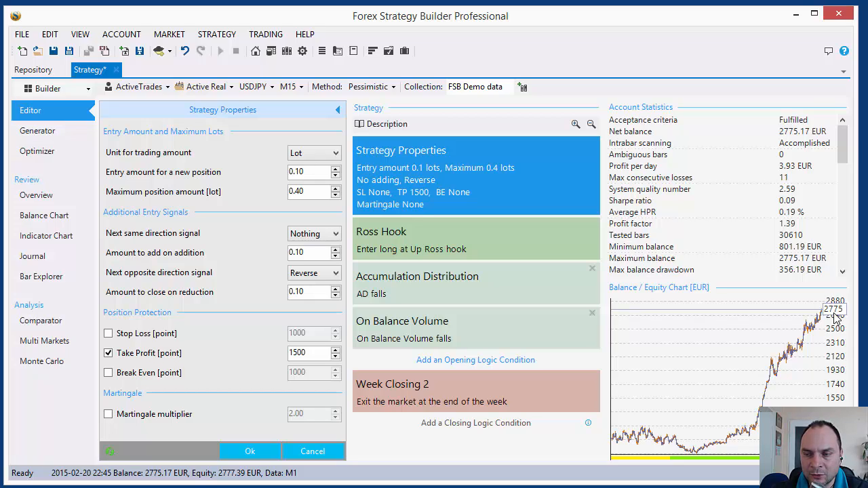
Set the next same direction signal to Add and try maximum position amounts of 0.20, 0.30 and 0.40 lots
{"action": "left_click", "coordinate": [309, 236]}
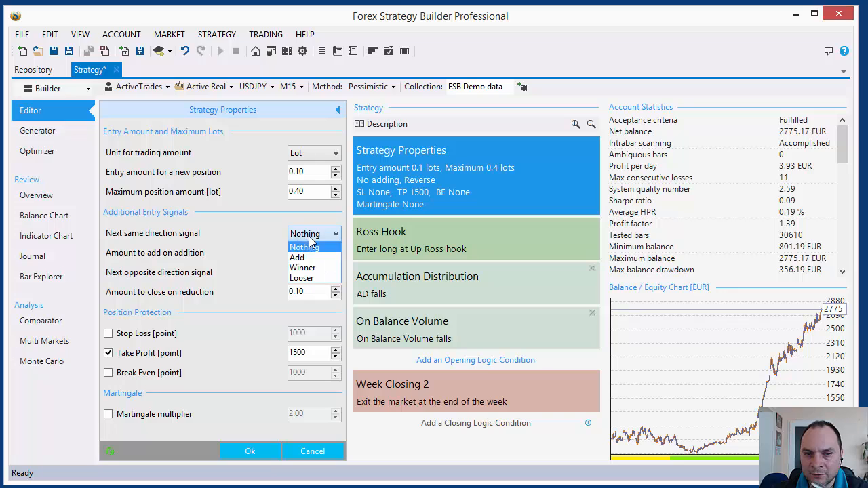
{"action": "left_click", "coordinate": [308, 257]}
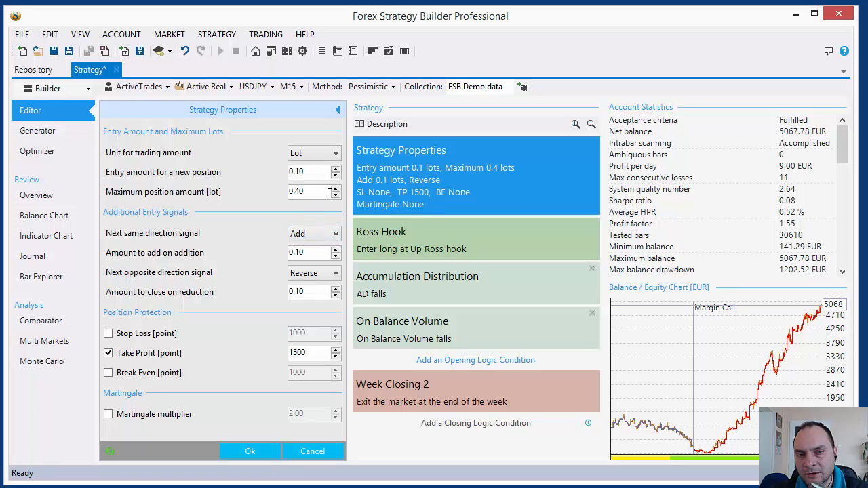
{"action": "left_click_drag", "start_coordinate": [295, 191], "coordinate": [300, 192]}
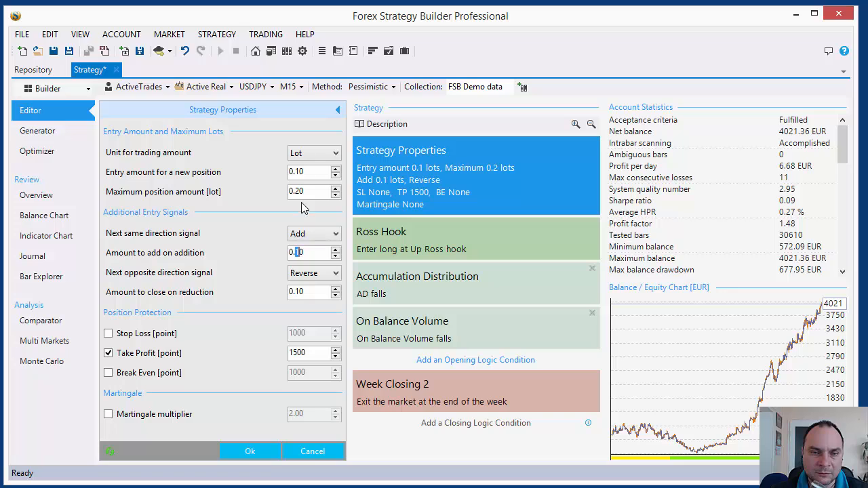
{"action": "left_click", "coordinate": [303, 192]}
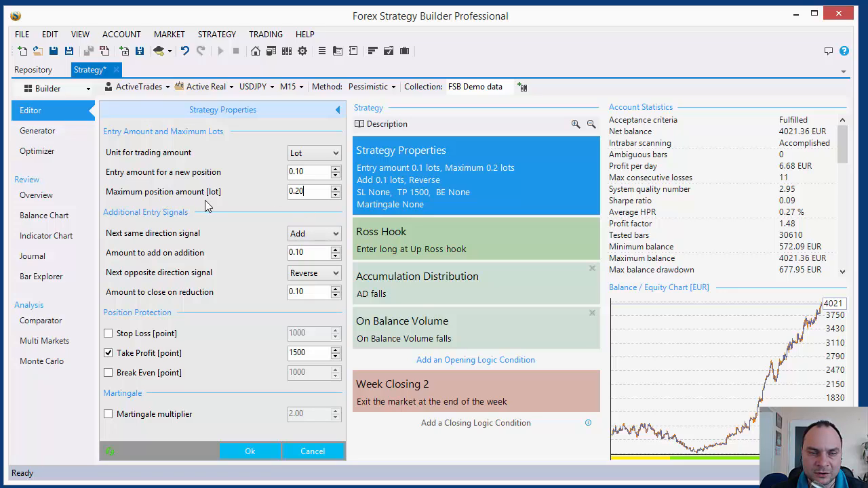
{"action": "left_click_drag", "start_coordinate": [292, 192], "coordinate": [306, 193]}
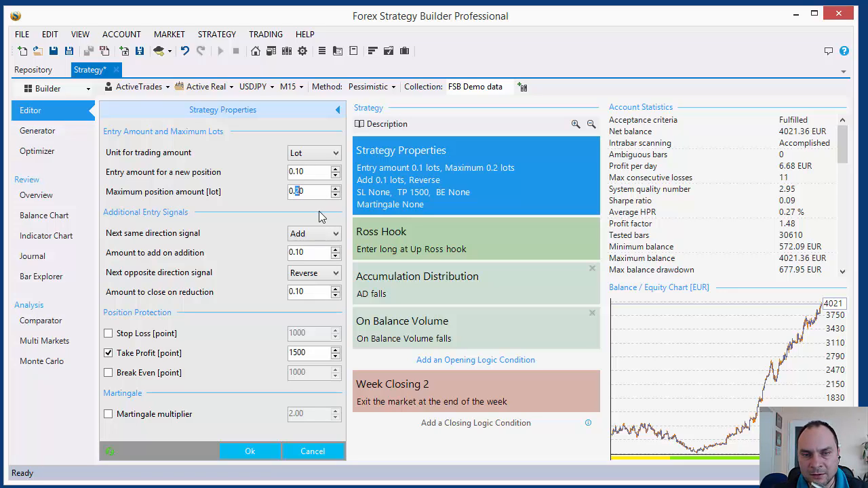
{"action": "type", "text": "3"}
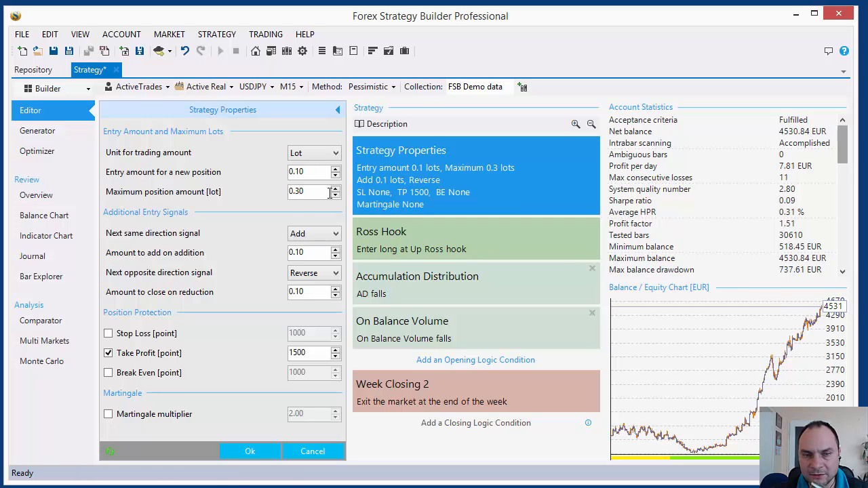
{"action": "left_click_drag", "start_coordinate": [295, 193], "coordinate": [299, 193]}
{"action": "type", "text": "4"}
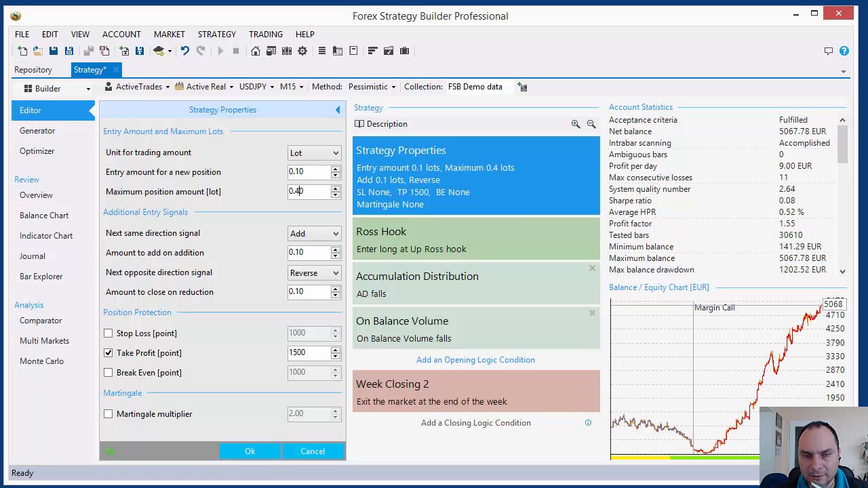
Set the maximum position amount to 0.50 lots and the next same direction signal to Nothing, and accept the strategy properties
{"action": "left_click_drag", "start_coordinate": [296, 194], "coordinate": [298, 194]}
{"action": "type", "text": "50"}
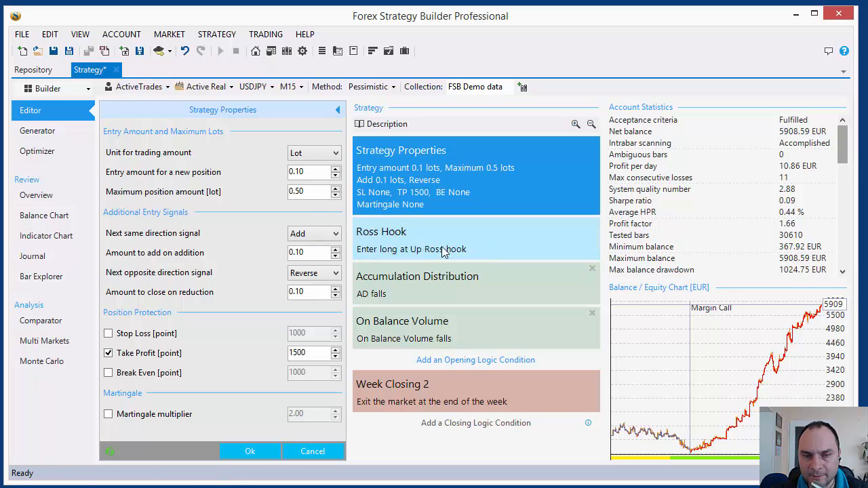
{"action": "left_click", "coordinate": [304, 236]}
{"action": "left_click", "coordinate": [304, 247]}
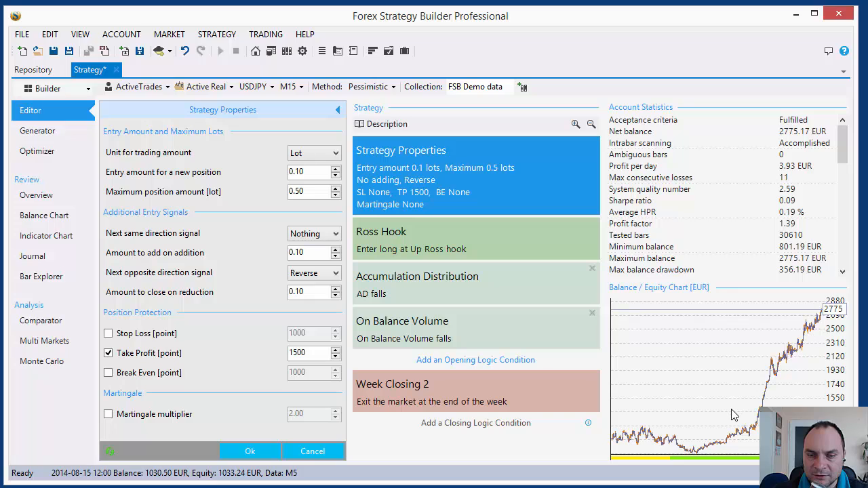
{"action": "left_click", "coordinate": [249, 452]}
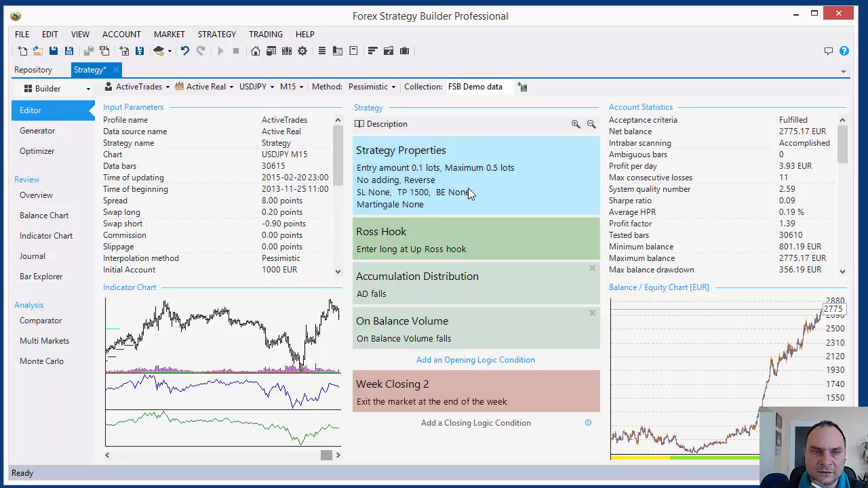
Save the strategy in the Strategies folder as USDJPY M15 Second.xml
{"action": "left_click", "coordinate": [68, 52]}
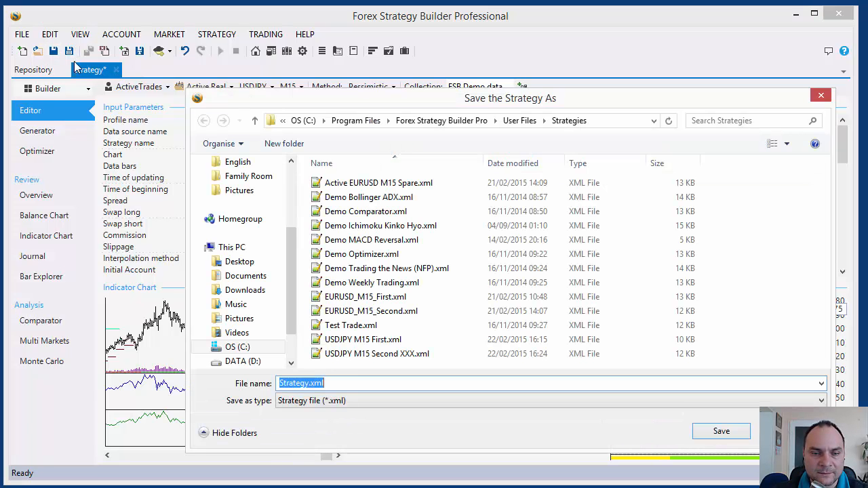
{"action": "left_click", "coordinate": [346, 355]}
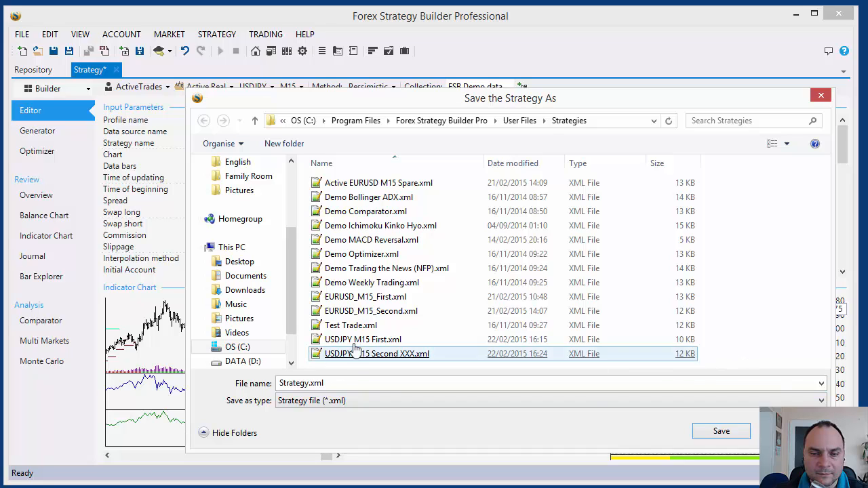
{"action": "left_click", "coordinate": [358, 384]}
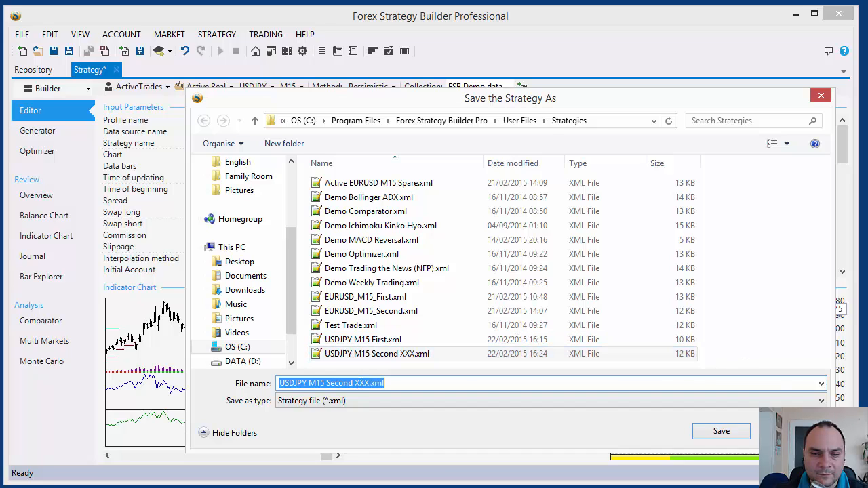
{"action": "left_click", "coordinate": [385, 384]}
{"action": "key", "text": "Left"}
{"action": "key", "text": "Left"}
{"action": "key", "text": "Left"}
{"action": "key", "text": "Left"}
{"action": "key", "text": "BackSpace"}
{"action": "key", "text": "BackSpace"}
{"action": "key", "text": "BackSpace"}
{"action": "key", "text": "BackSpace"}
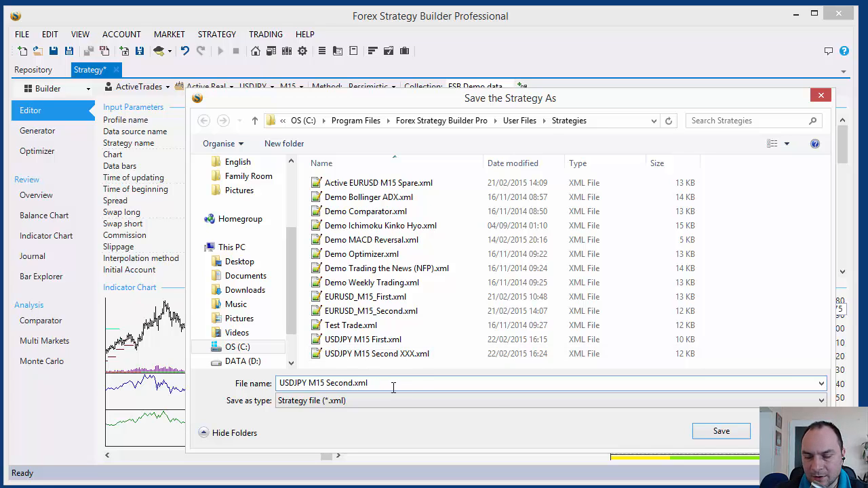
{"action": "key", "text": "Return"}
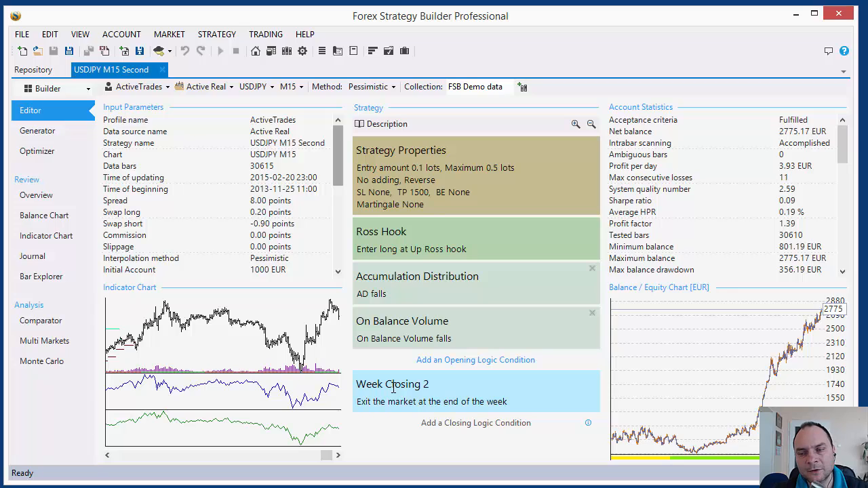
Open the saved strategy USDJPY M15 First.xml from the Strategies folder alongside the USDJPY M15 Second strategy
{"action": "mouse_move", "coordinate": [394, 388]}
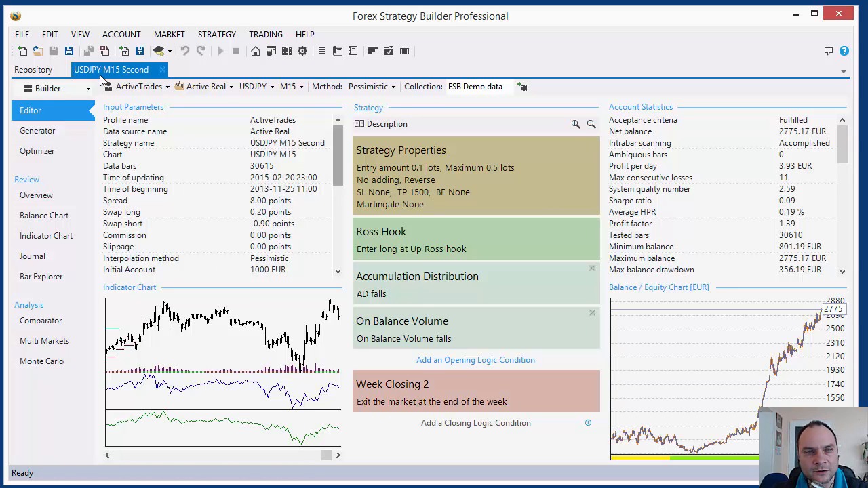
{"action": "left_click", "coordinate": [37, 52]}
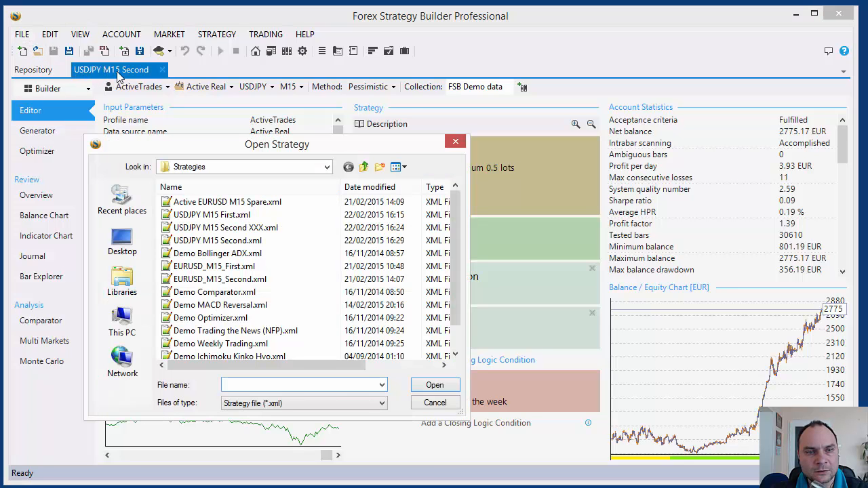
{"action": "left_click_drag", "start_coordinate": [456, 279], "coordinate": [453, 325]}
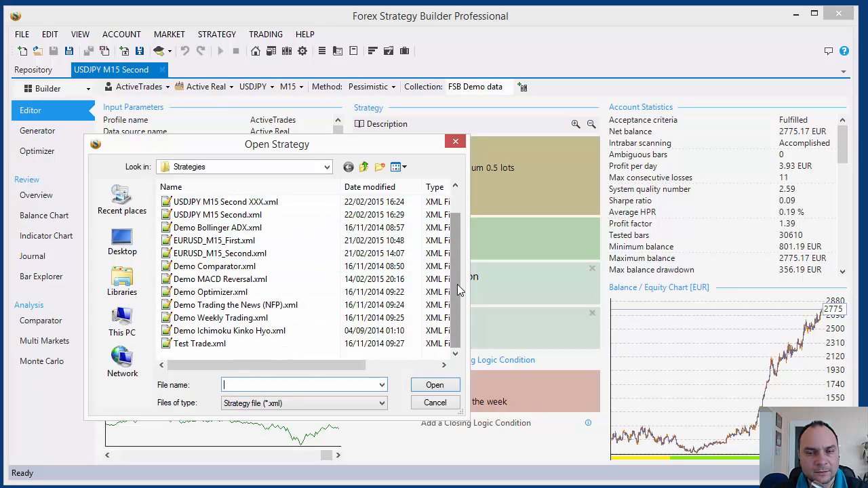
{"action": "left_click_drag", "start_coordinate": [457, 285], "coordinate": [454, 254]}
{"action": "left_click", "coordinate": [190, 216]}
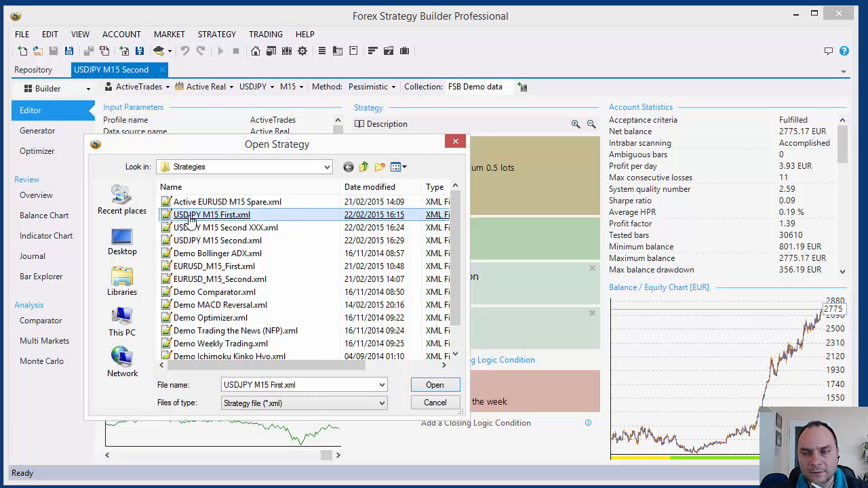
{"action": "double_click", "coordinate": [190, 221]}
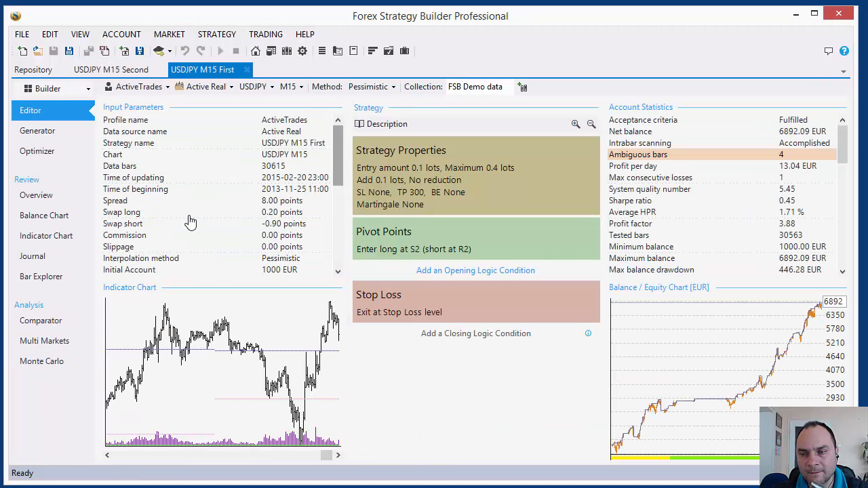
Compare the USDJPY M15 Second and USDJPY M15 First strategies, check the repository collections, and return to USDJPY M15 First
{"action": "left_click", "coordinate": [131, 73]}
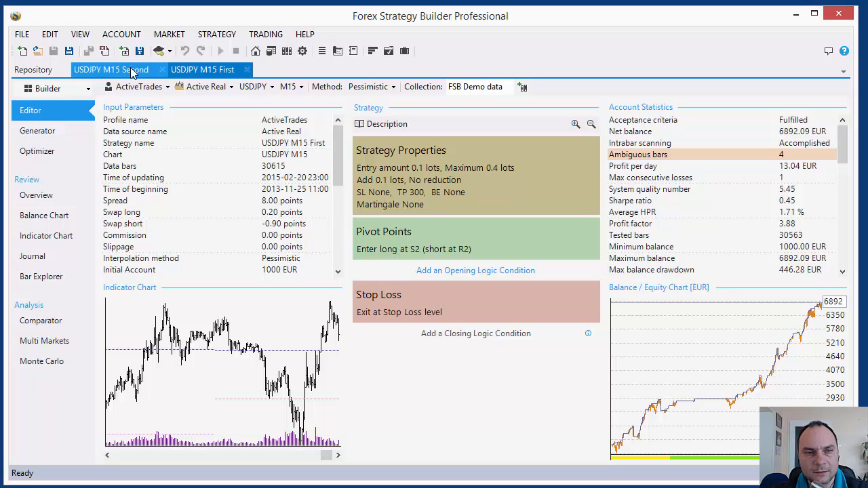
{"action": "left_click", "coordinate": [206, 72]}
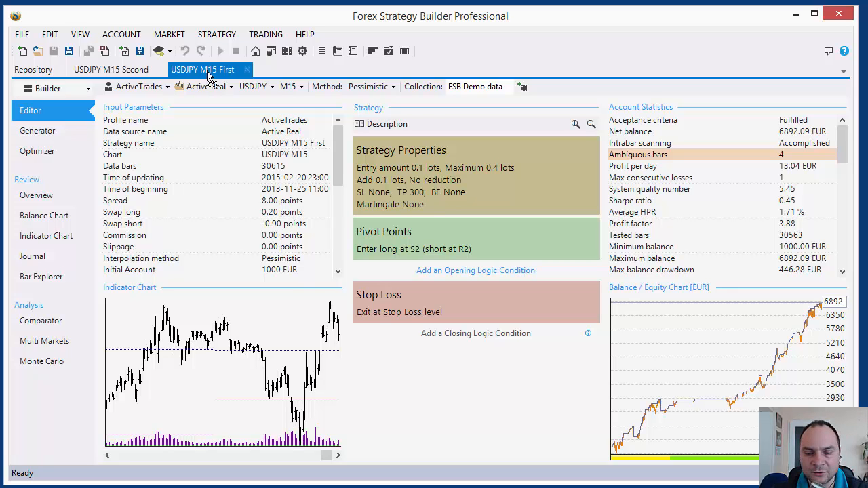
{"action": "left_click", "coordinate": [35, 74]}
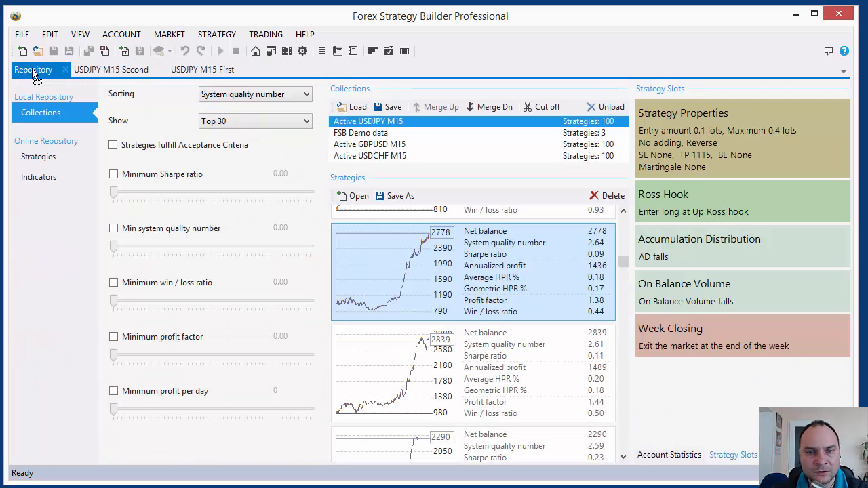
{"action": "left_click", "coordinate": [121, 72]}
{"action": "left_click", "coordinate": [205, 70]}
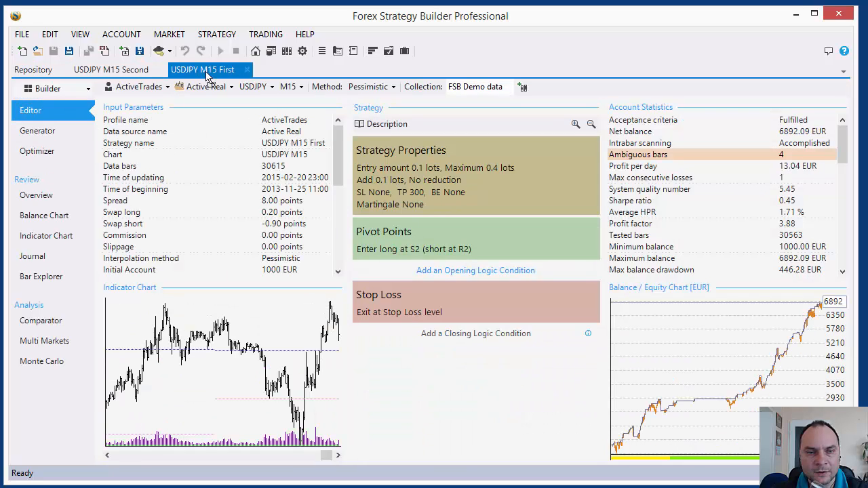